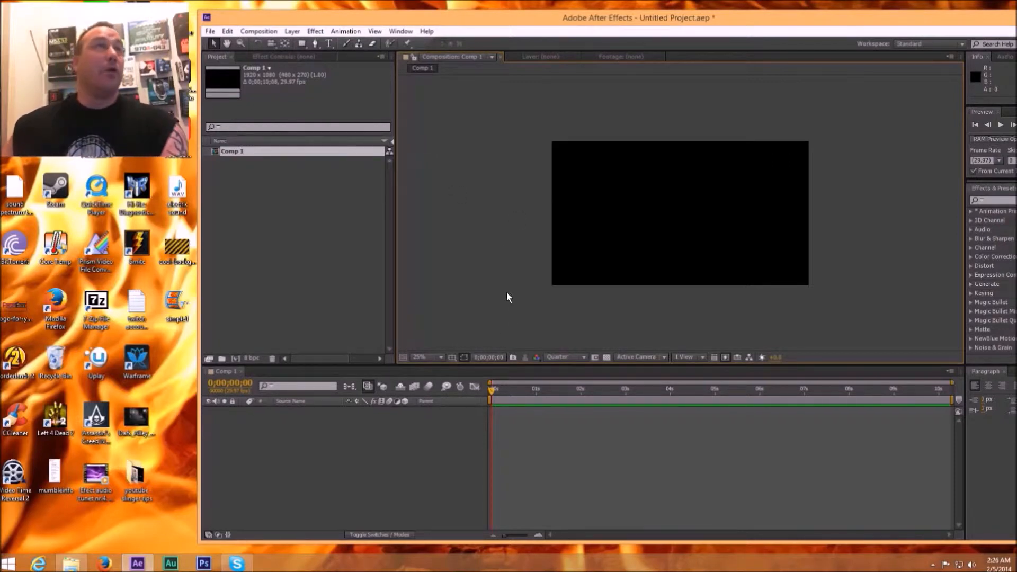
Step: Create a black 1920 x 1080 px solid layer named bg in Comp 1
click(292, 31)
mouse_move(425, 43)
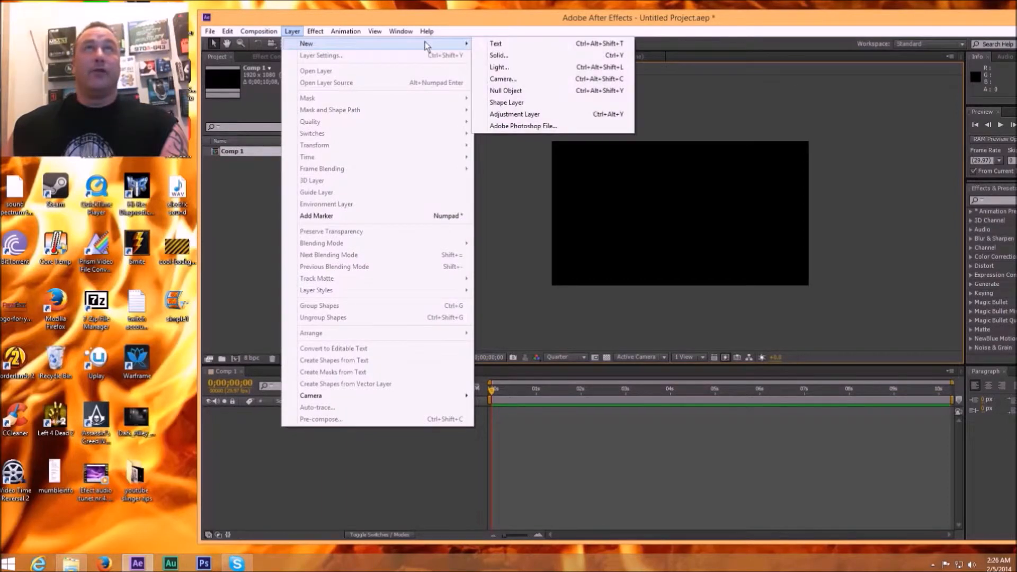
click(506, 55)
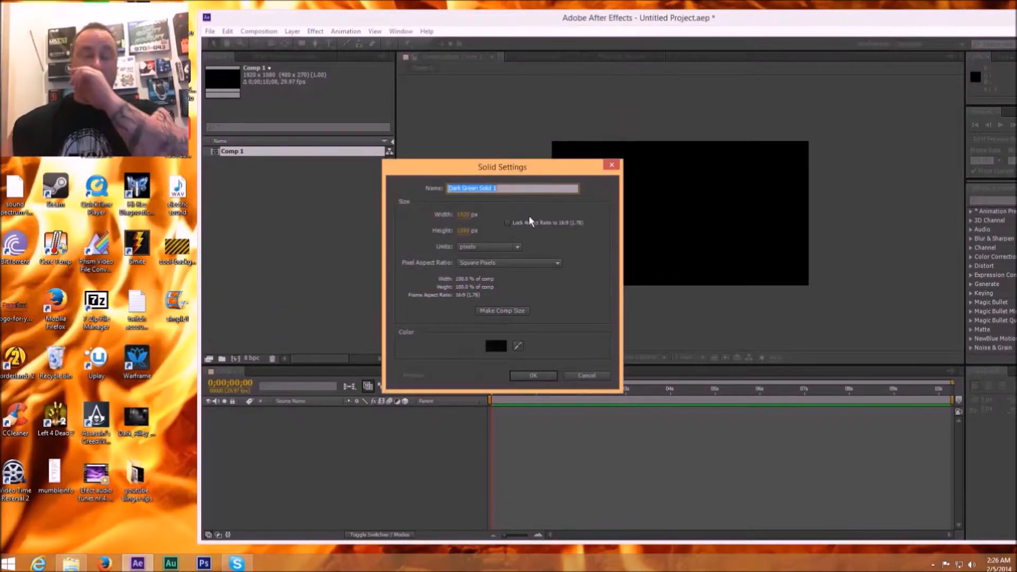
text(bg)
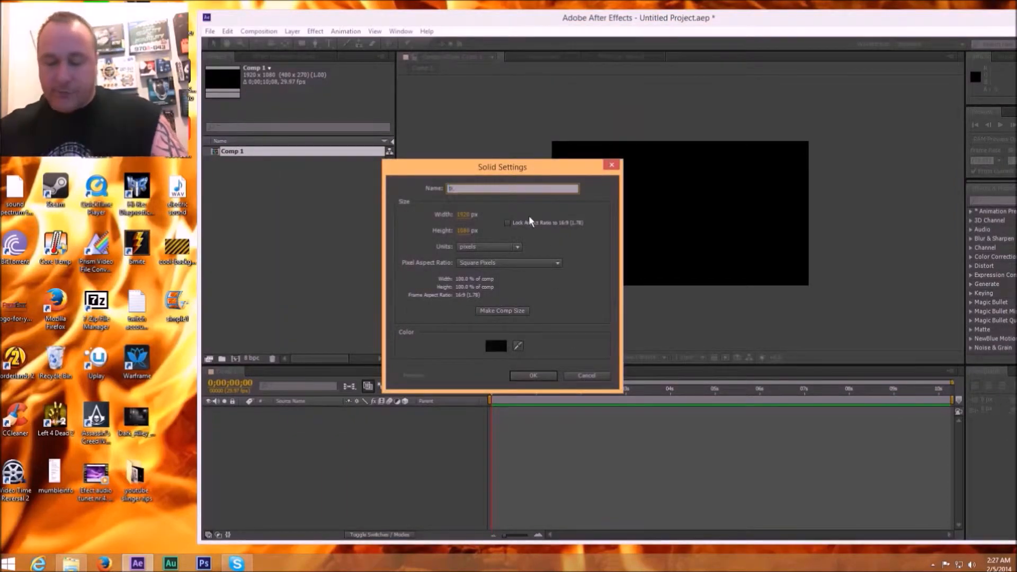
key(Return)
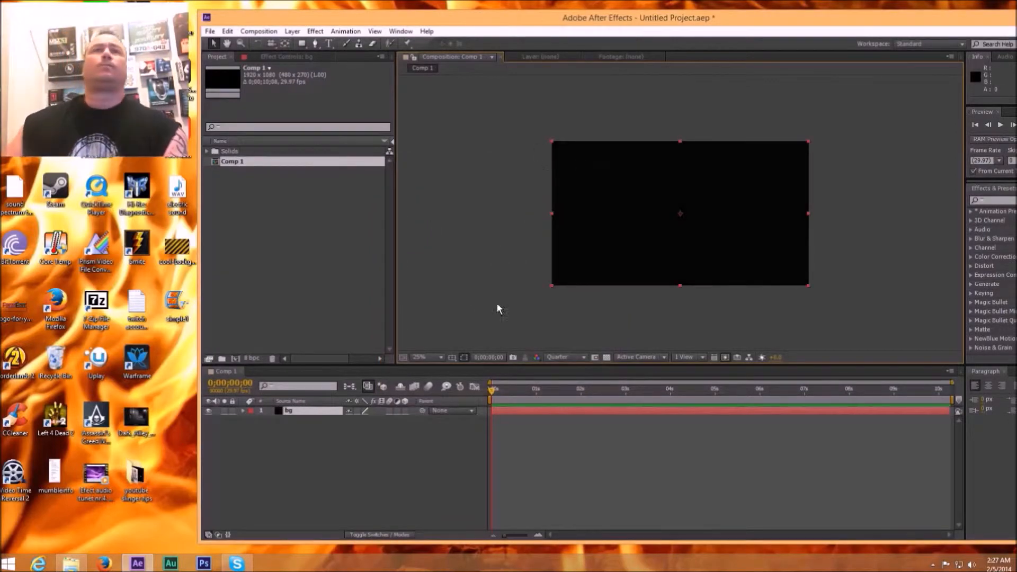
Step: Apply the Audio Waveform effect from the Generate category to the bg layer
click(314, 31)
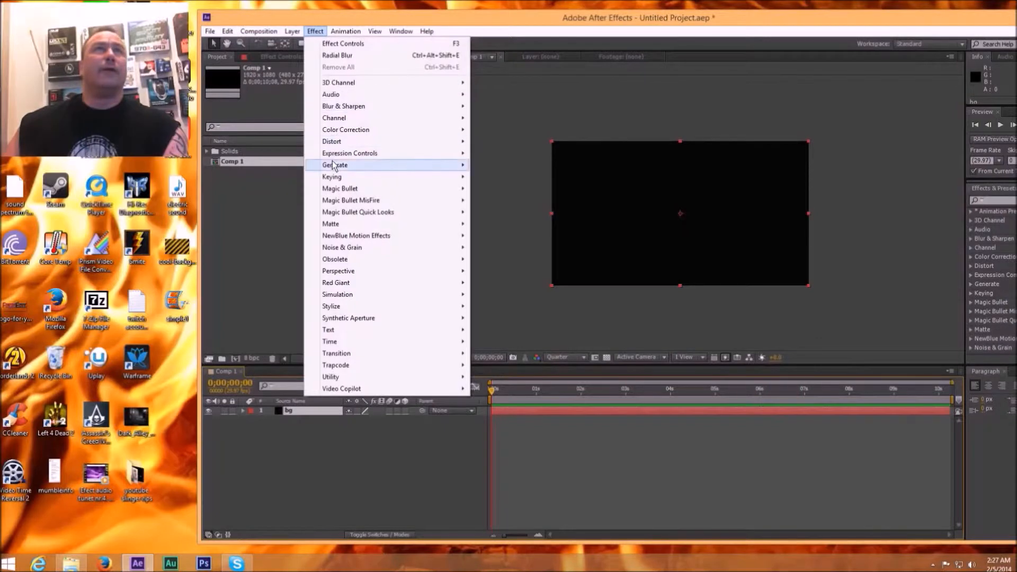
mouse_move(332, 164)
click(510, 200)
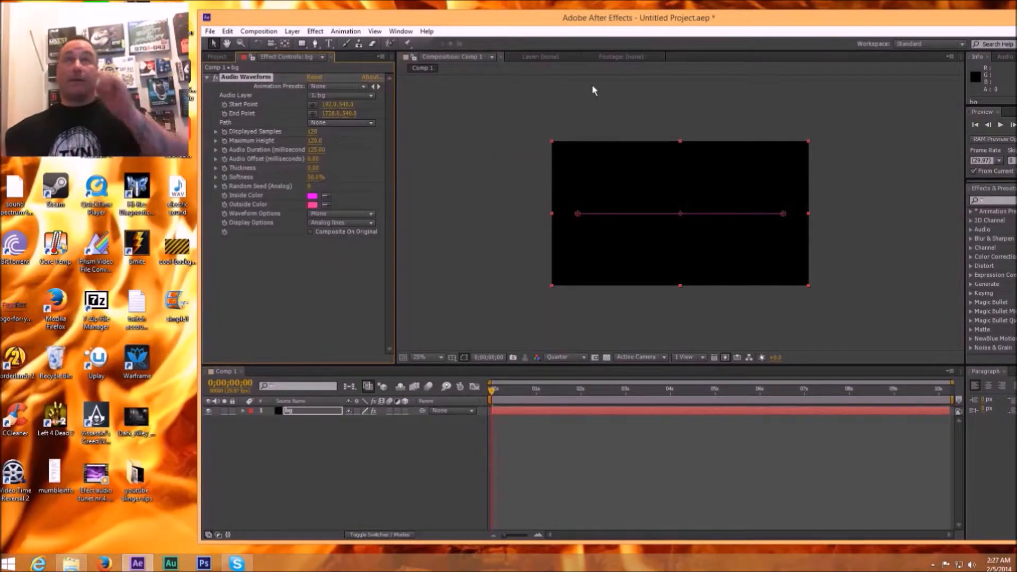
Step: Find the Radial Blur effect by searching for radial, apply it to the bg layer and set its amount to 118
drag(677, 17, 604, 20)
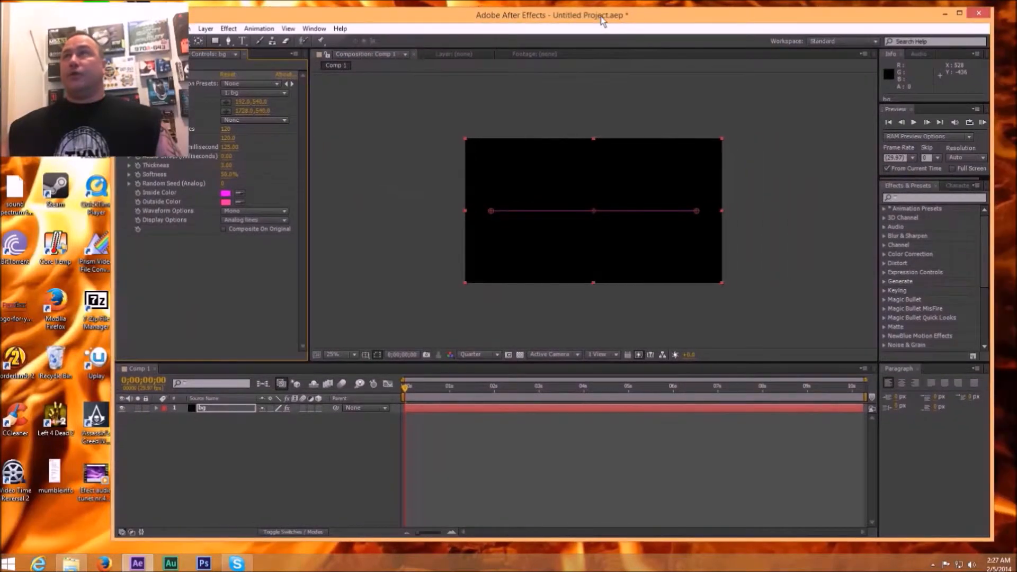
click(912, 198)
text(radi)
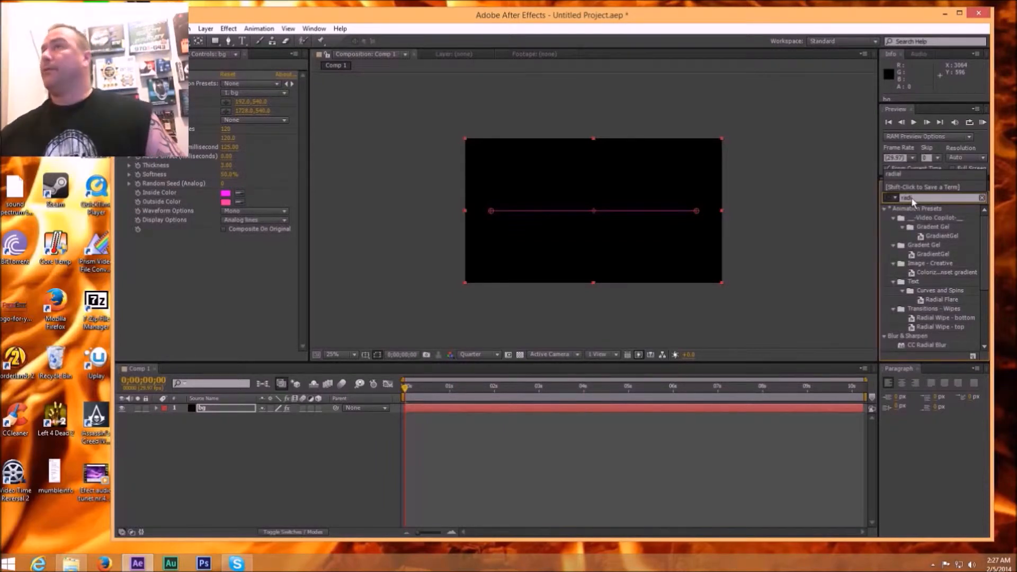
key(Return)
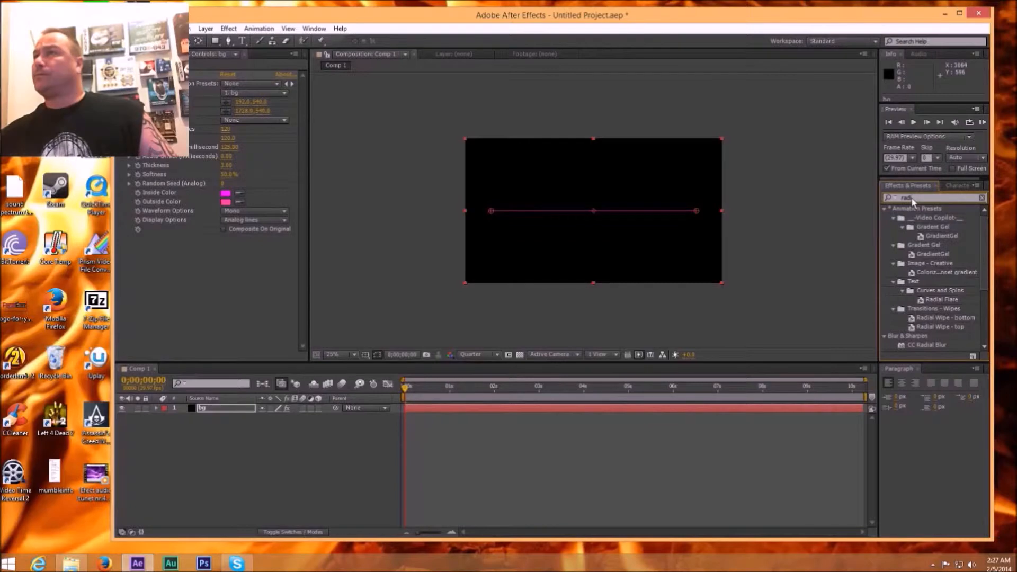
text(al)
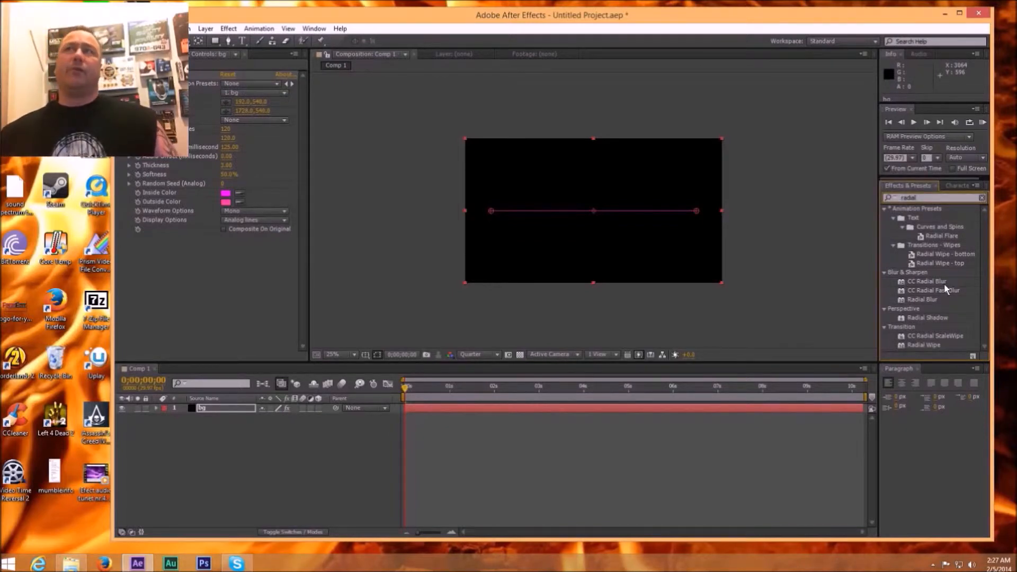
drag(931, 305, 753, 407)
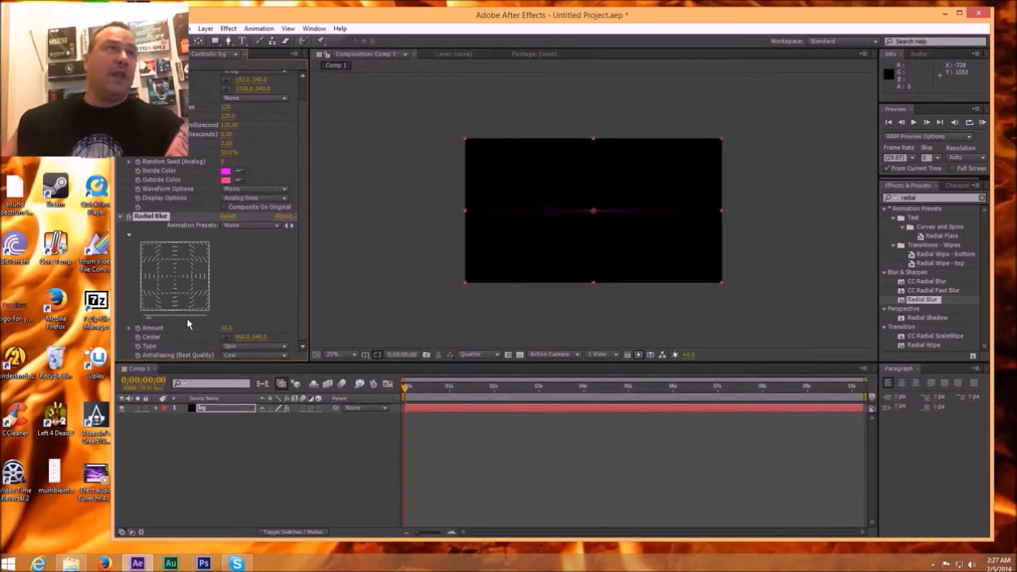
drag(149, 317, 227, 322)
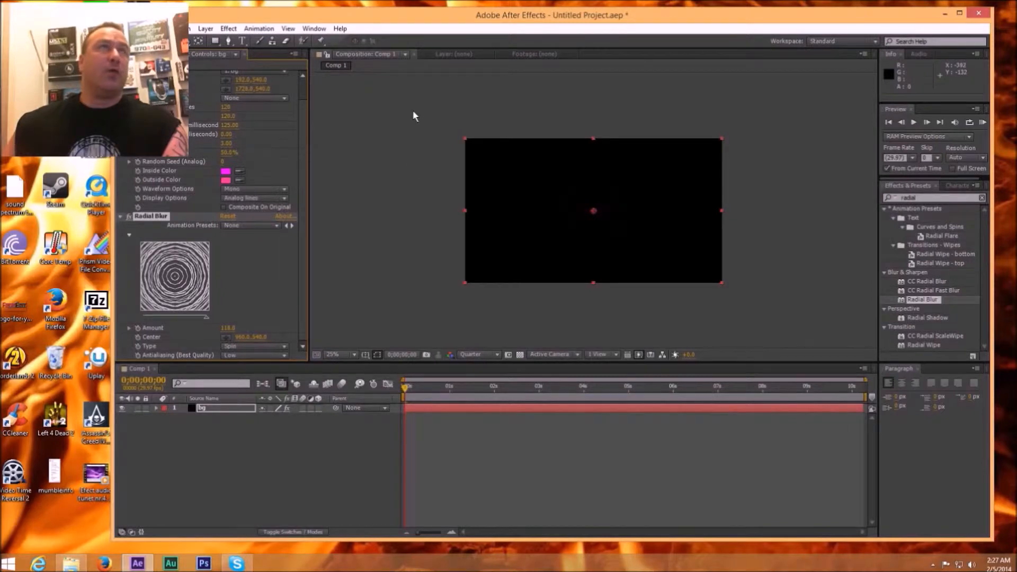
Step: Import the audio file Pucker Up.mp3 into the project
drag(410, 21, 500, 21)
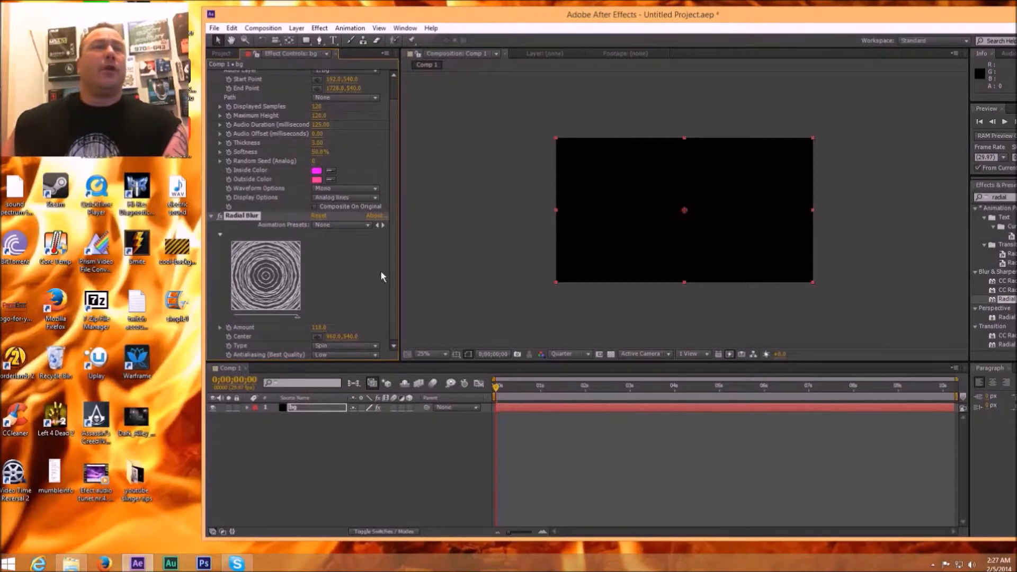
click(226, 54)
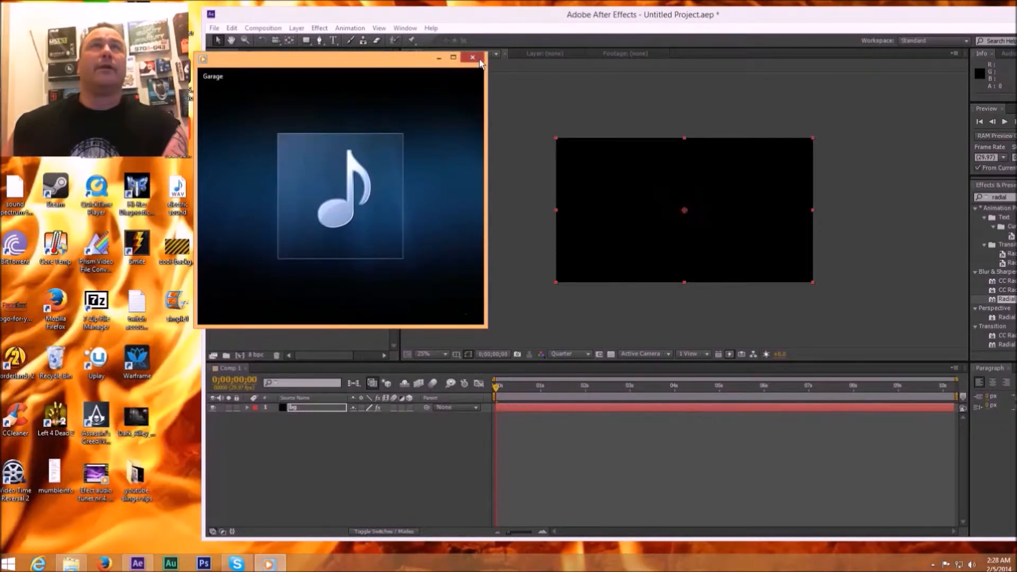
click(479, 61)
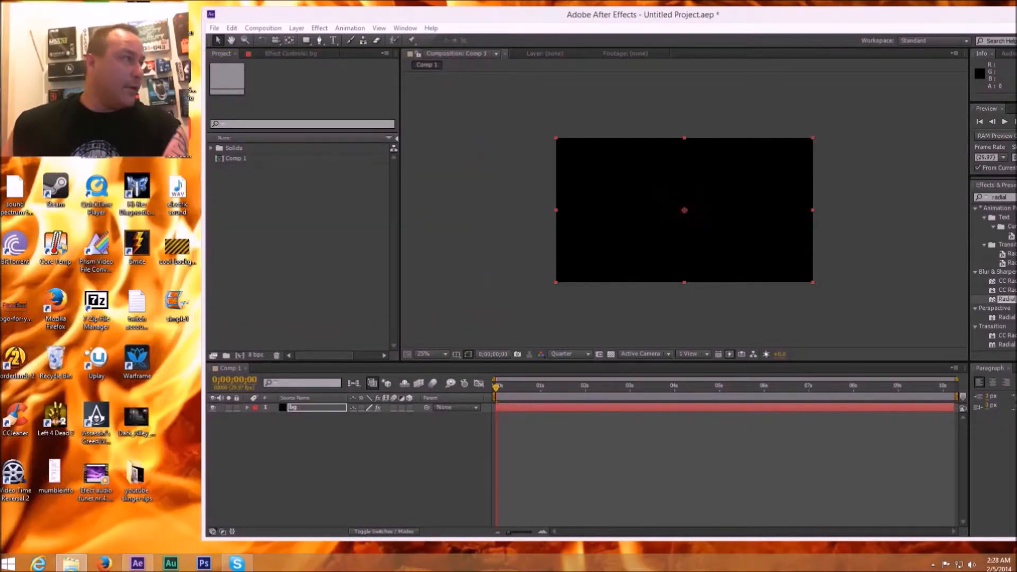
drag(177, 190, 332, 262)
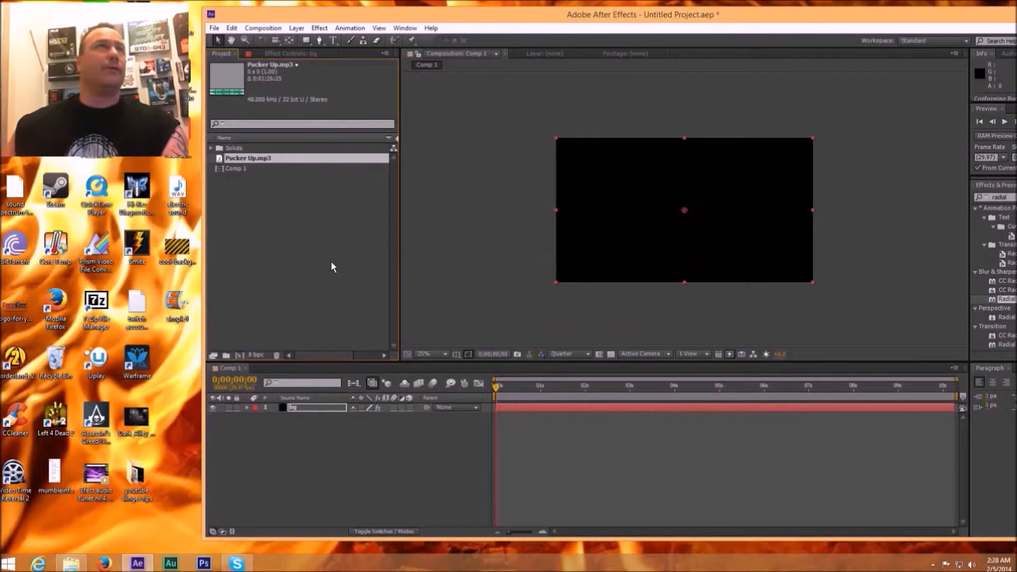
click(240, 167)
click(250, 230)
drag(246, 166, 363, 413)
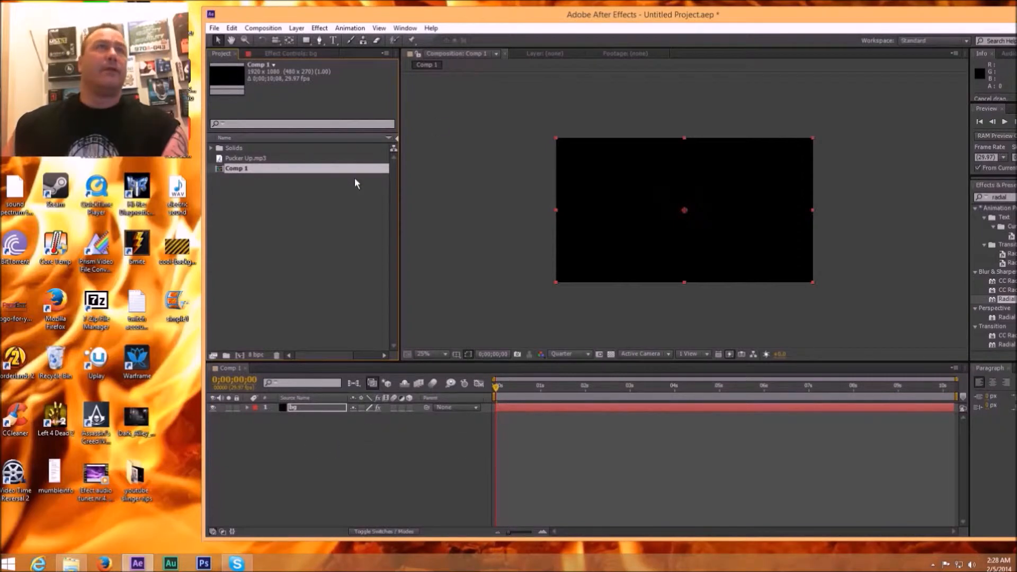
drag(248, 166, 326, 432)
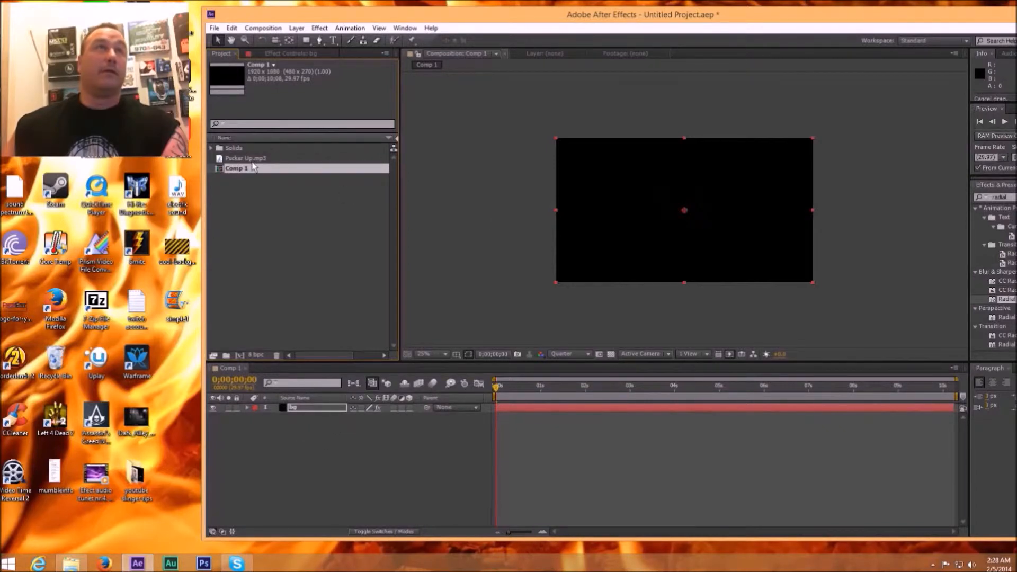
Step: Add Pucker Up.mp3 to the Comp 1 timeline below the bg layer
click(256, 183)
drag(256, 158, 323, 439)
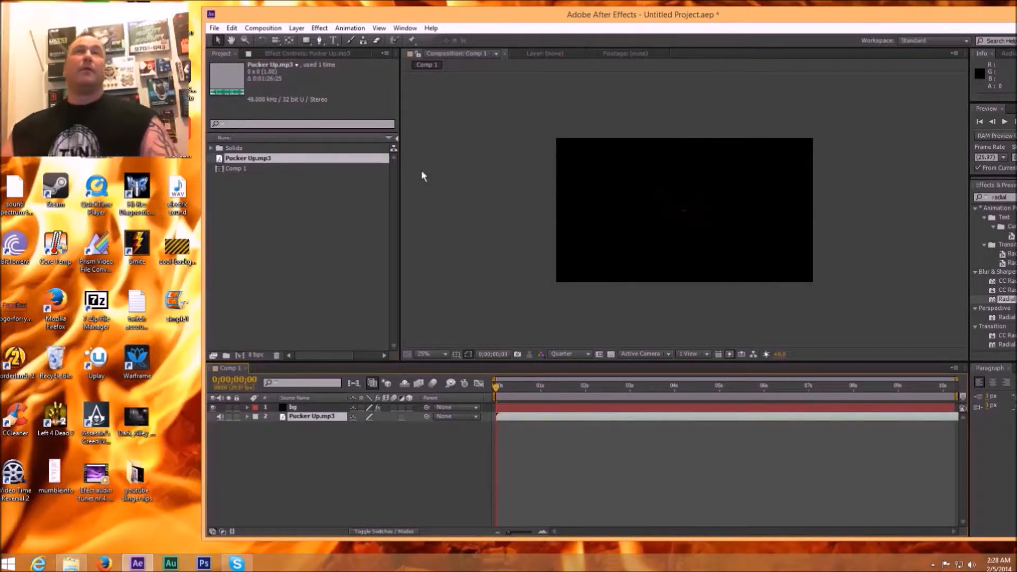
Step: Set the audio layer of the bg layer's Audio Waveform effect to Pucker Up.mp3
click(304, 53)
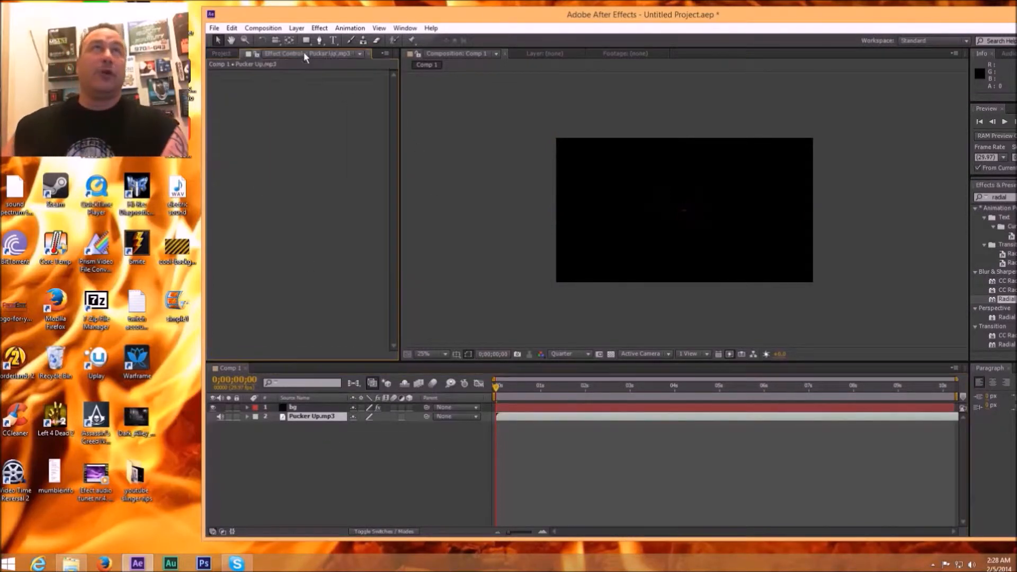
click(359, 53)
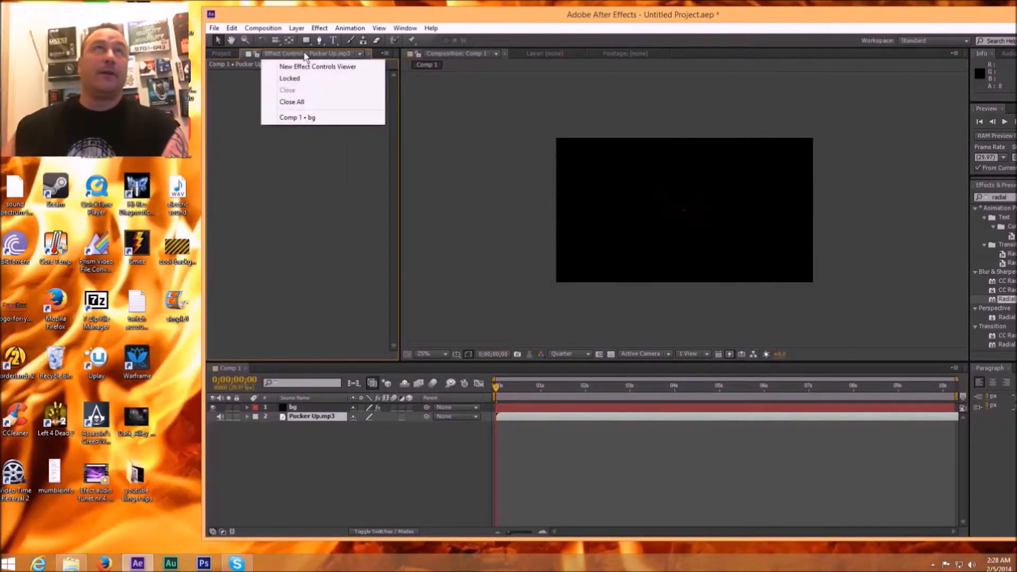
click(539, 407)
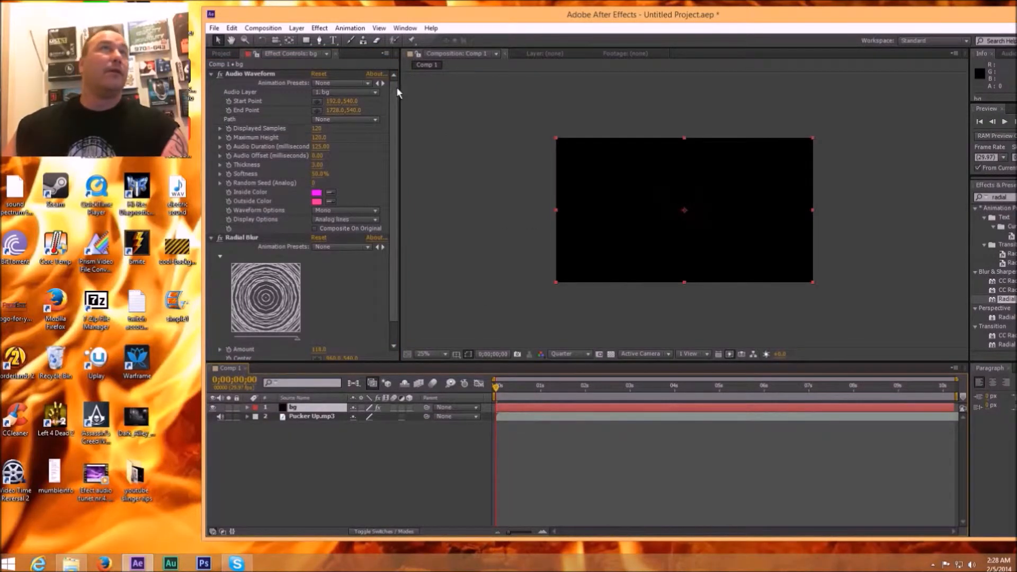
click(377, 92)
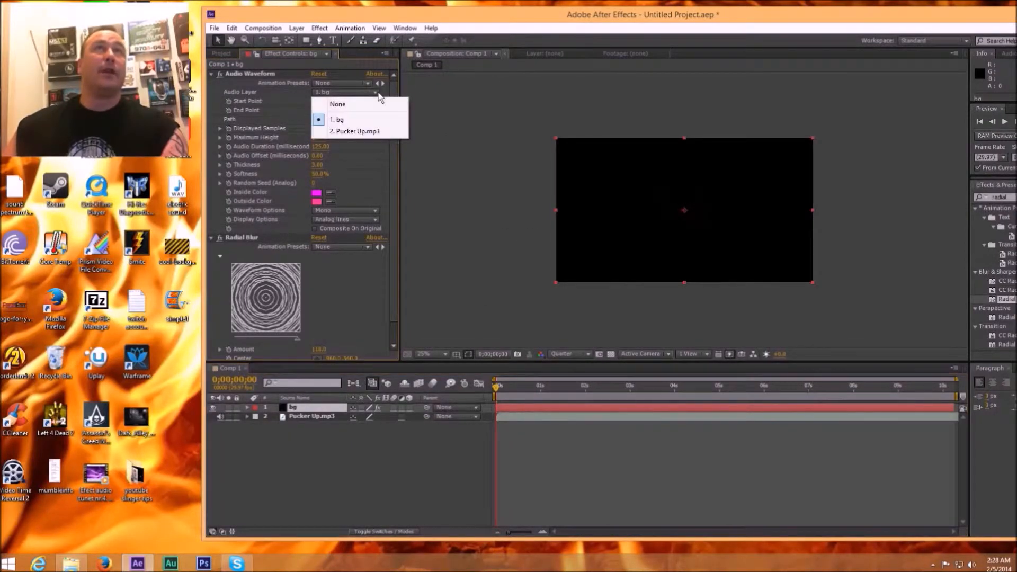
click(371, 131)
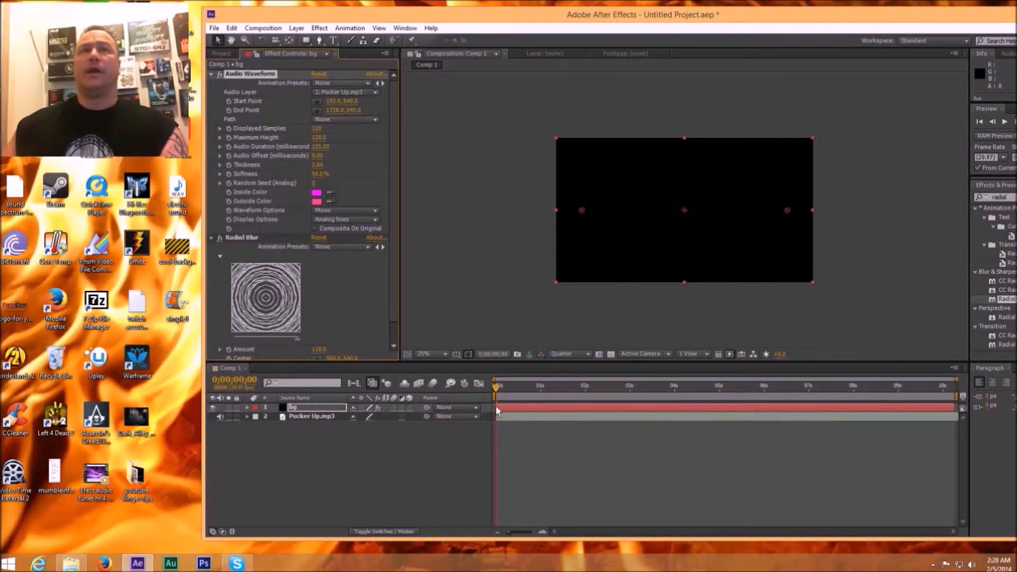
Step: At frame 17, move the waveform's start point to about 688, 552 and its end point to about 1244, 556
drag(498, 388, 510, 389)
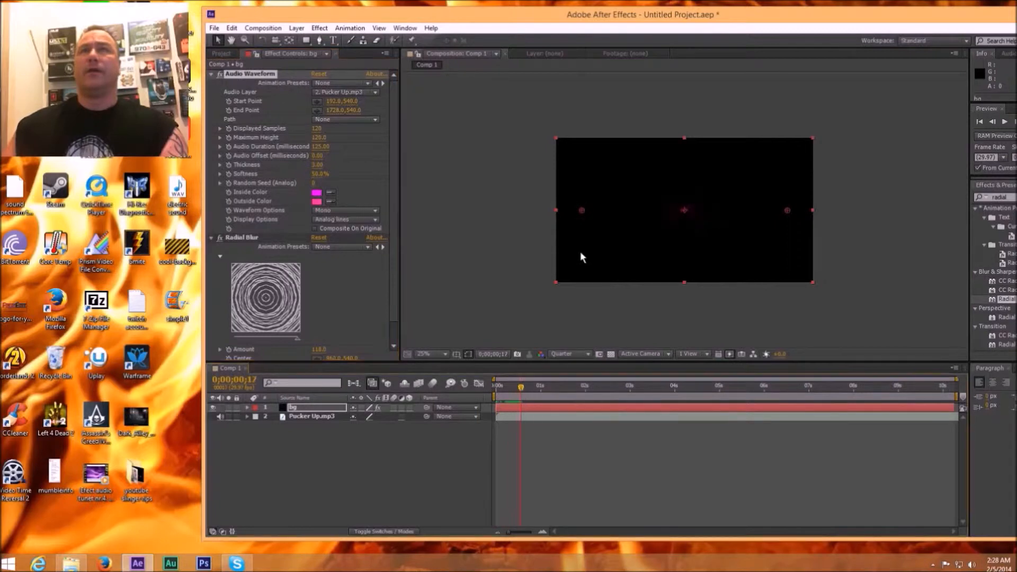
drag(583, 210, 642, 213)
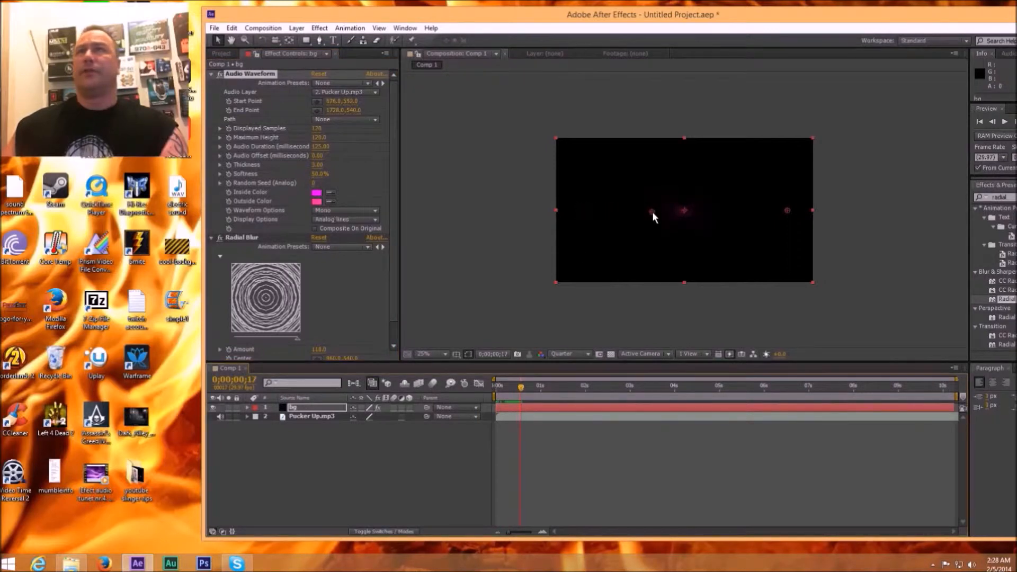
drag(786, 210, 728, 213)
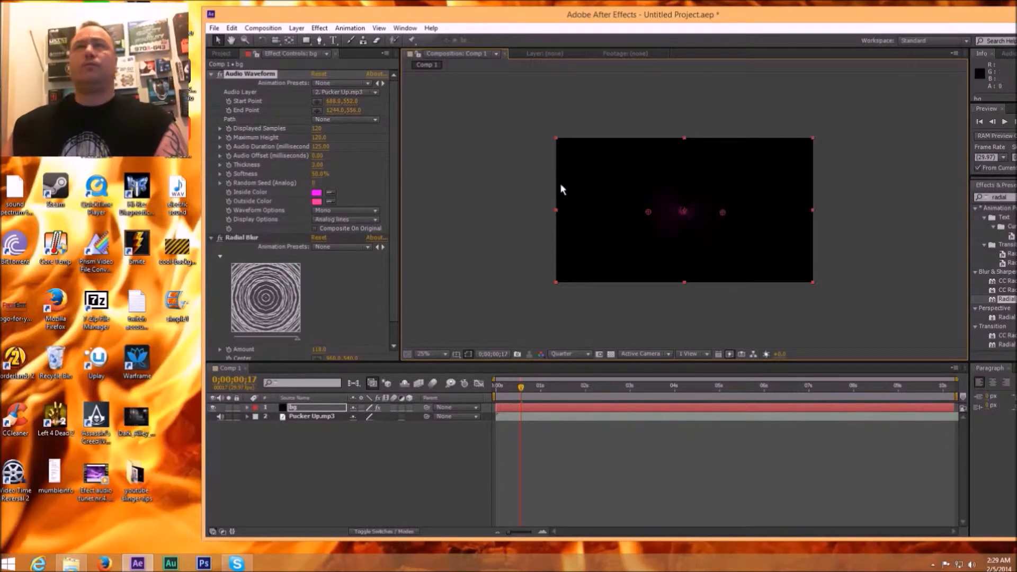
Step: Set the Audio Waveform's inside color to dark grey 4A494A and its outside color to a slightly darker grey
click(317, 193)
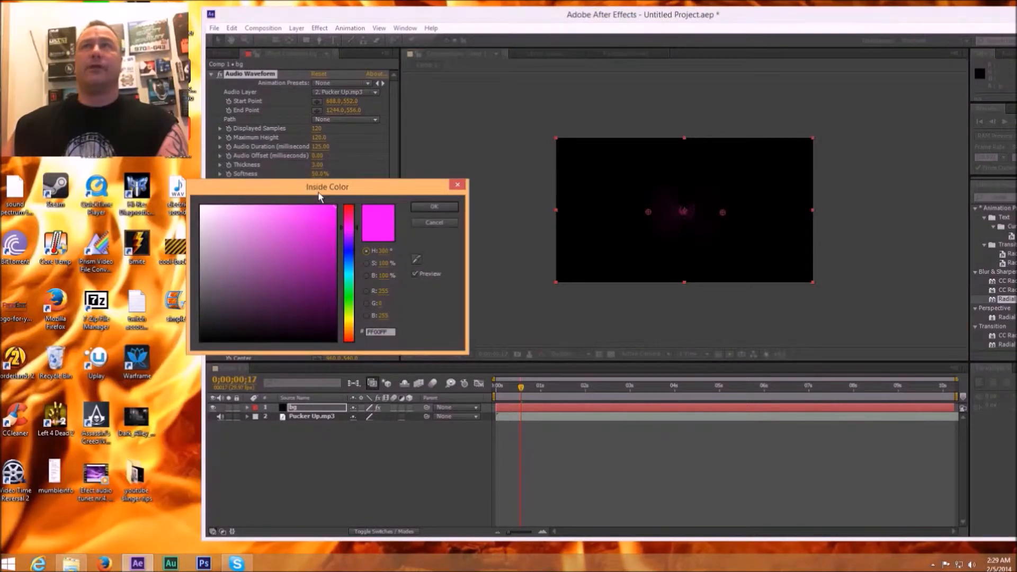
click(202, 302)
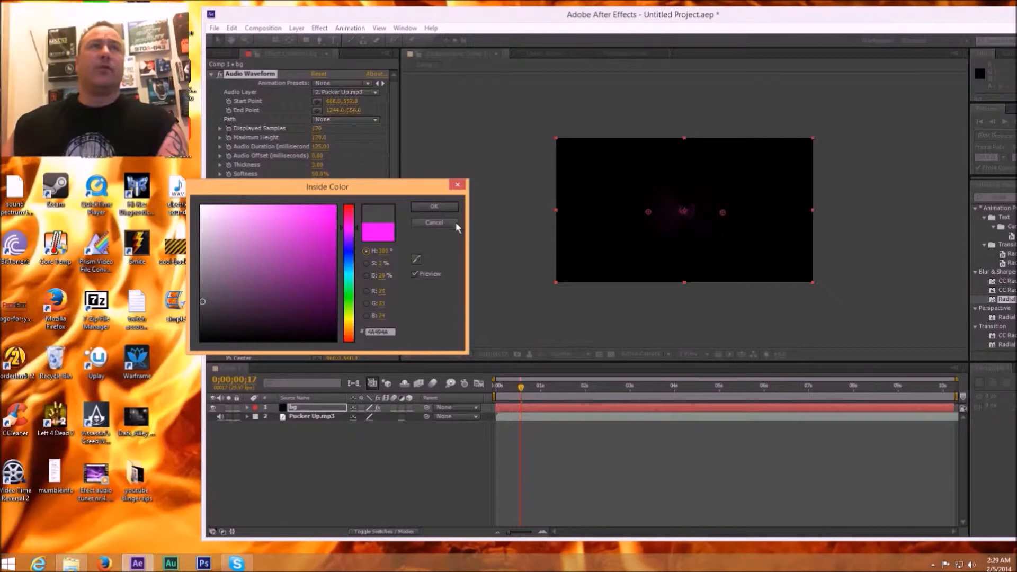
click(434, 208)
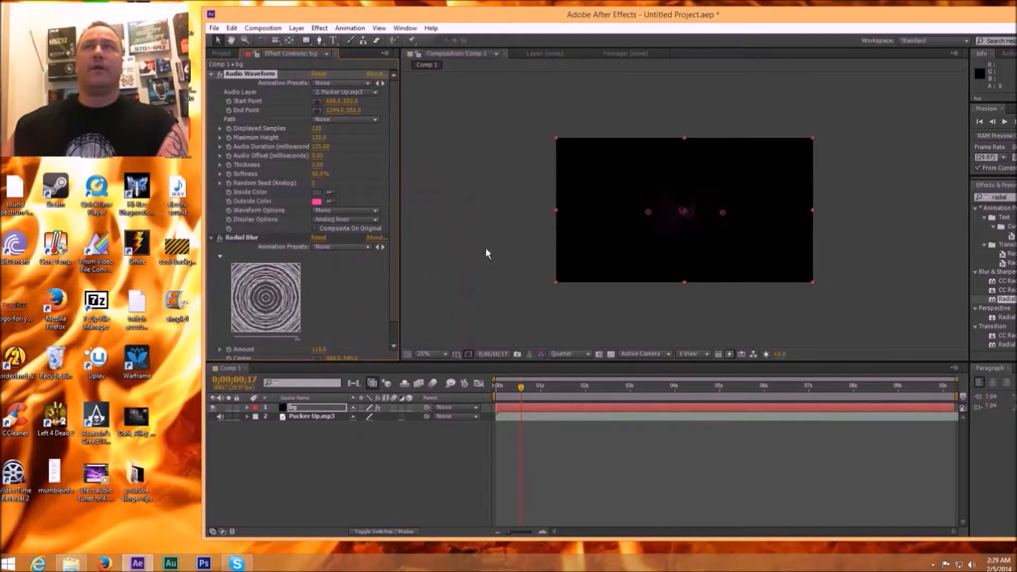
click(317, 201)
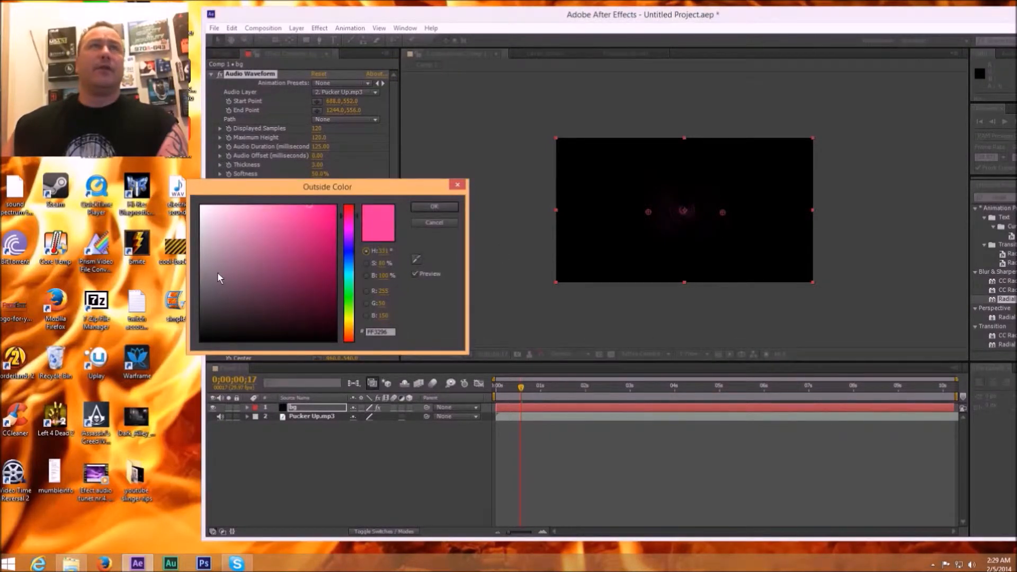
click(206, 311)
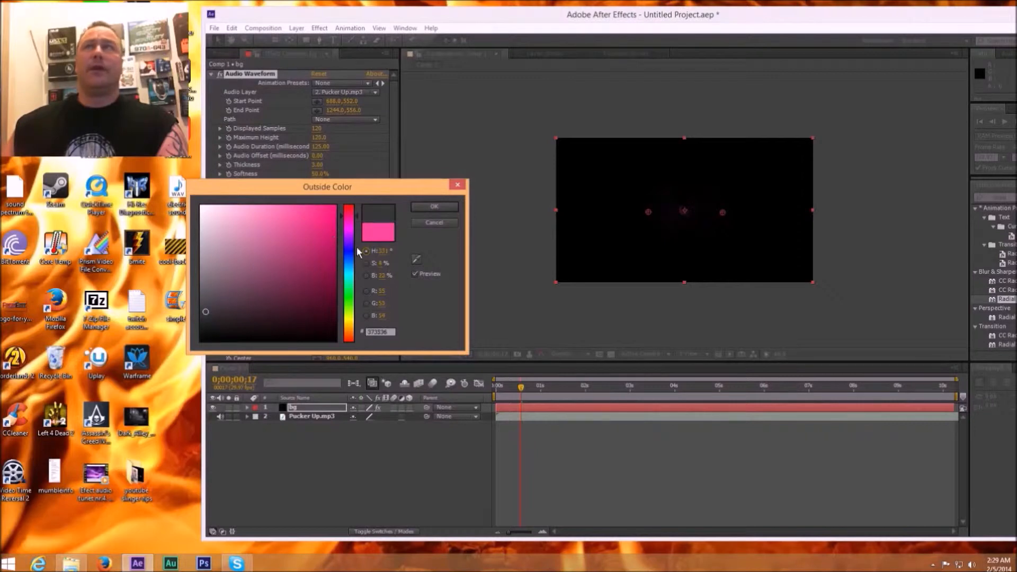
click(427, 207)
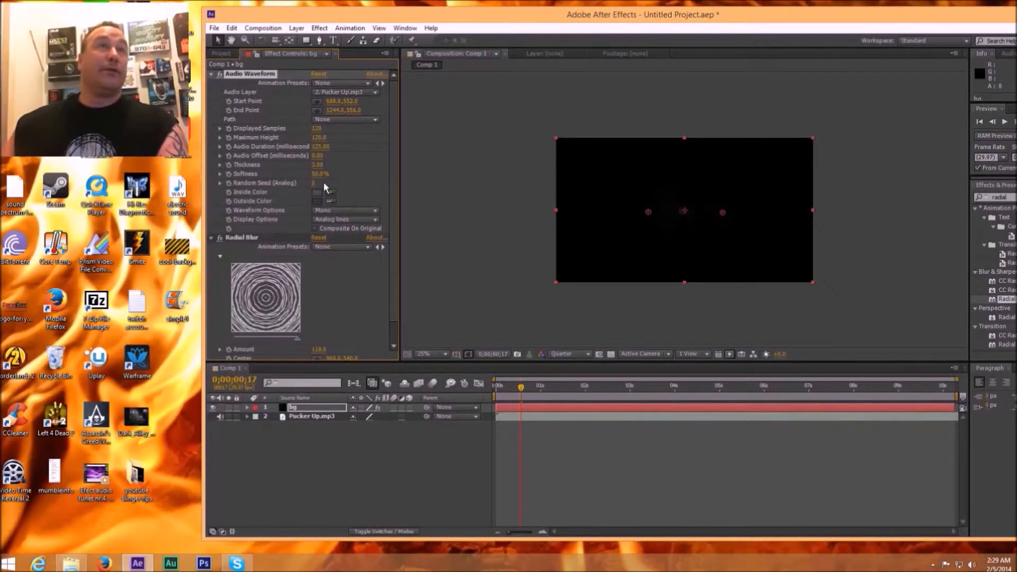
Step: Increase the waveform's thickness to about 104 and move its start and end points to about 728, 548 and 1168, 556, then deselect the layer
drag(313, 164, 730, 169)
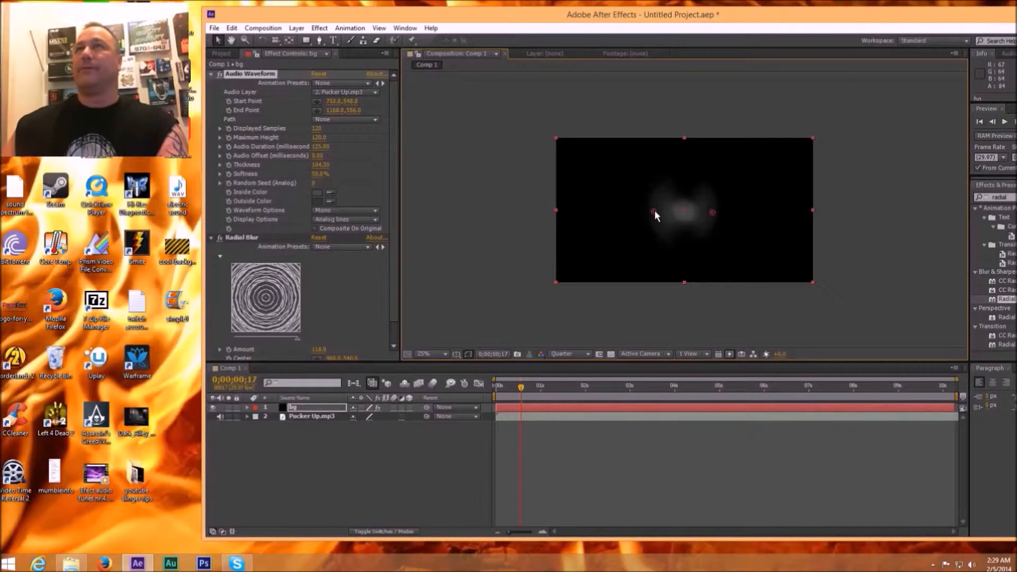
click(484, 154)
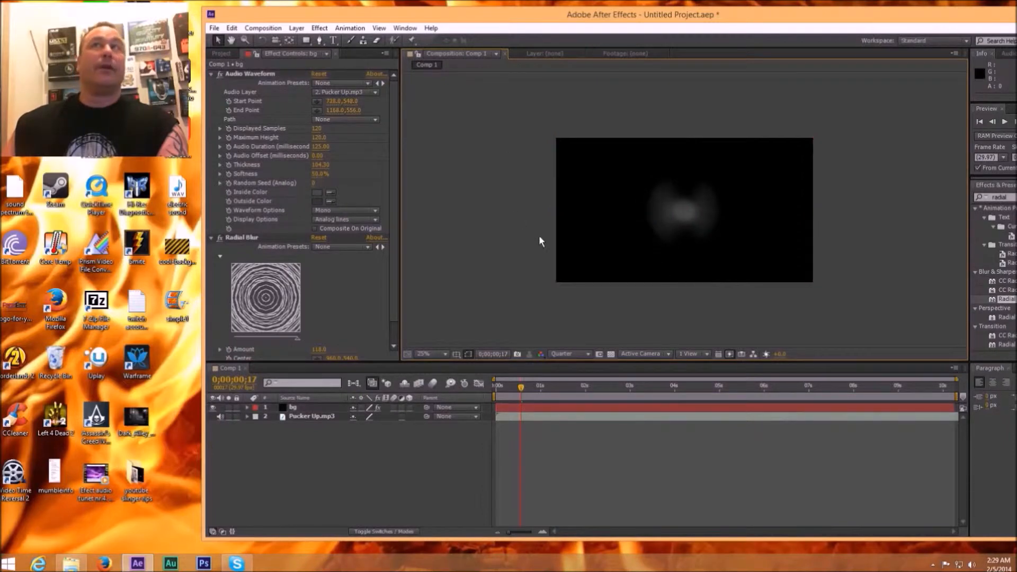
Step: Scrub the timeline to 0;00;01;08 and open the bg layer in its own viewer
drag(521, 387, 553, 388)
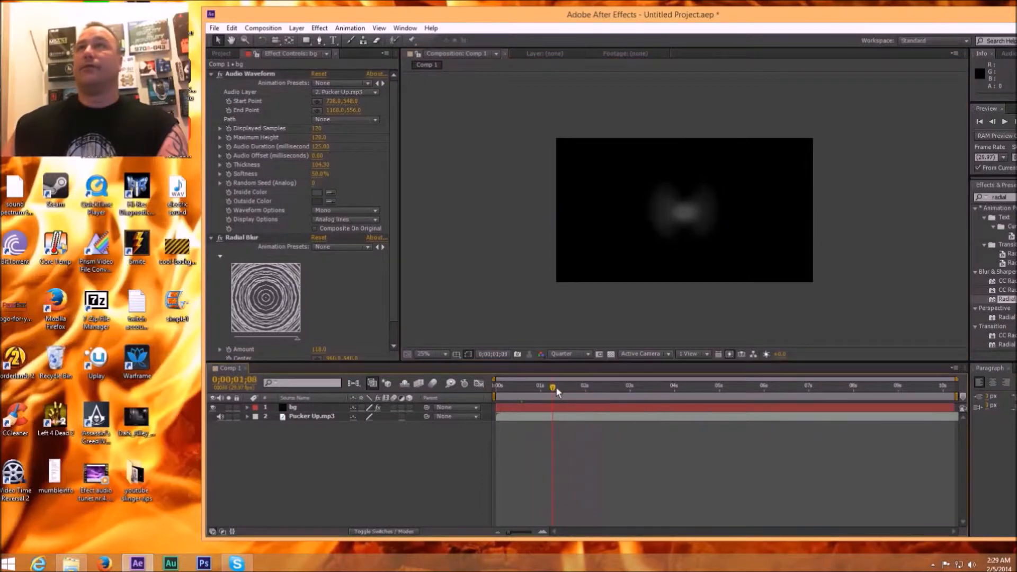
click(544, 409)
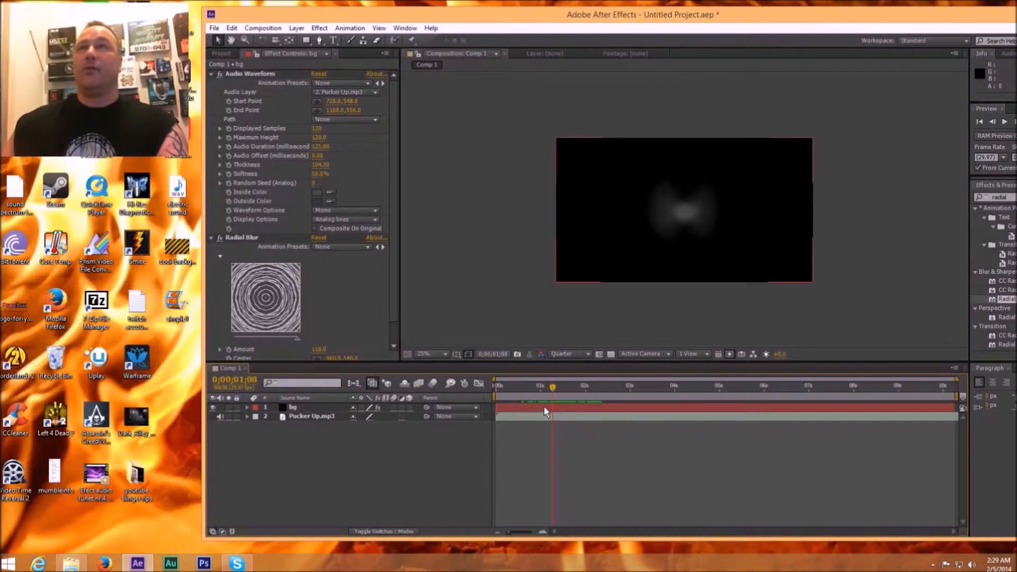
click(545, 409)
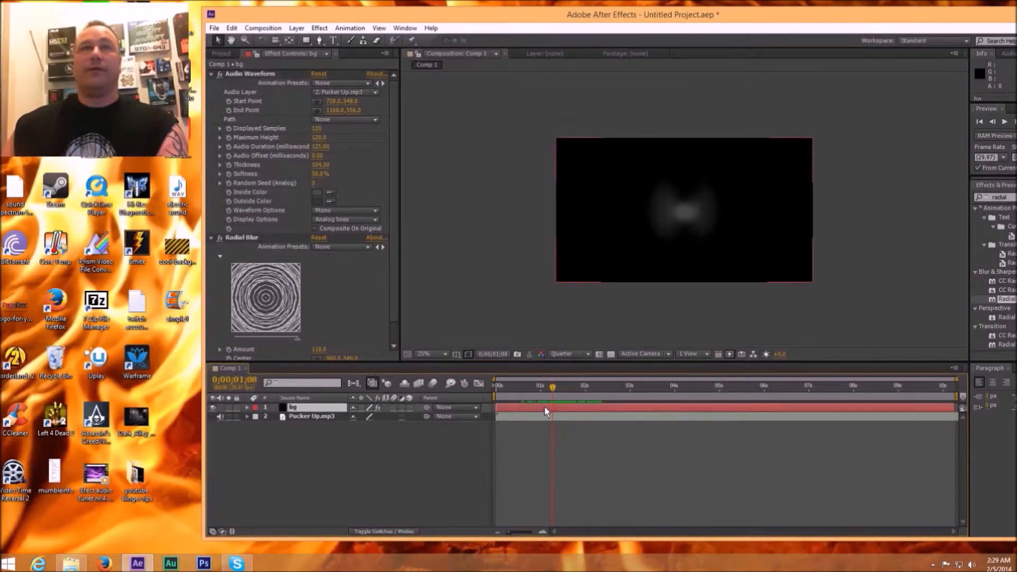
double_click(557, 281)
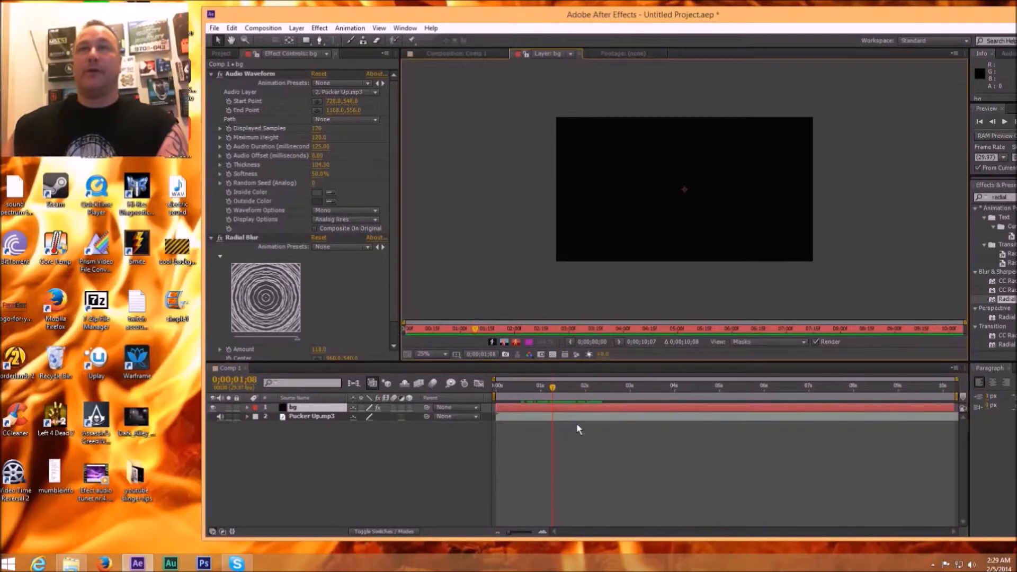
double_click(580, 406)
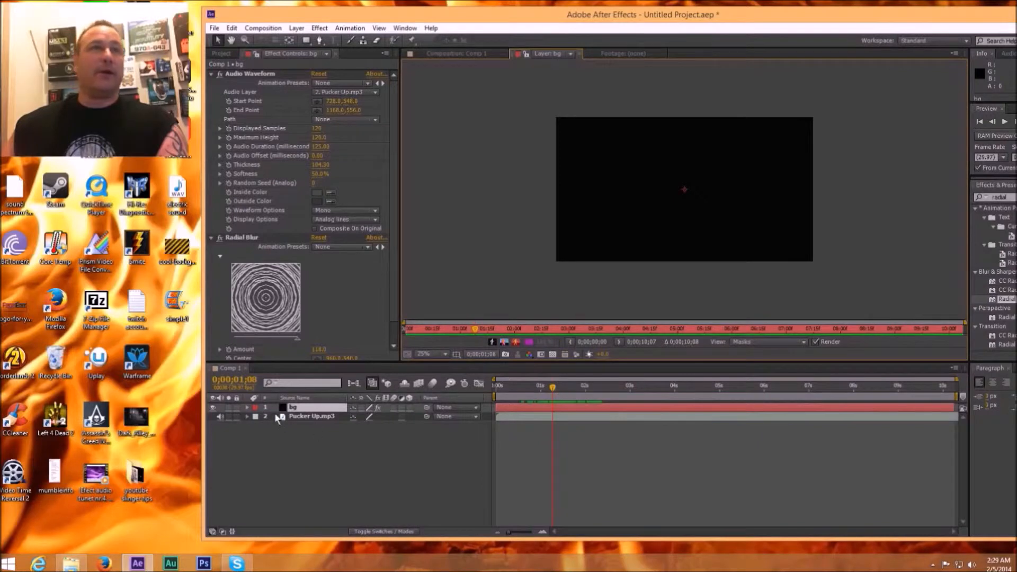
Step: Scale the bg layer up to about 189%
click(247, 408)
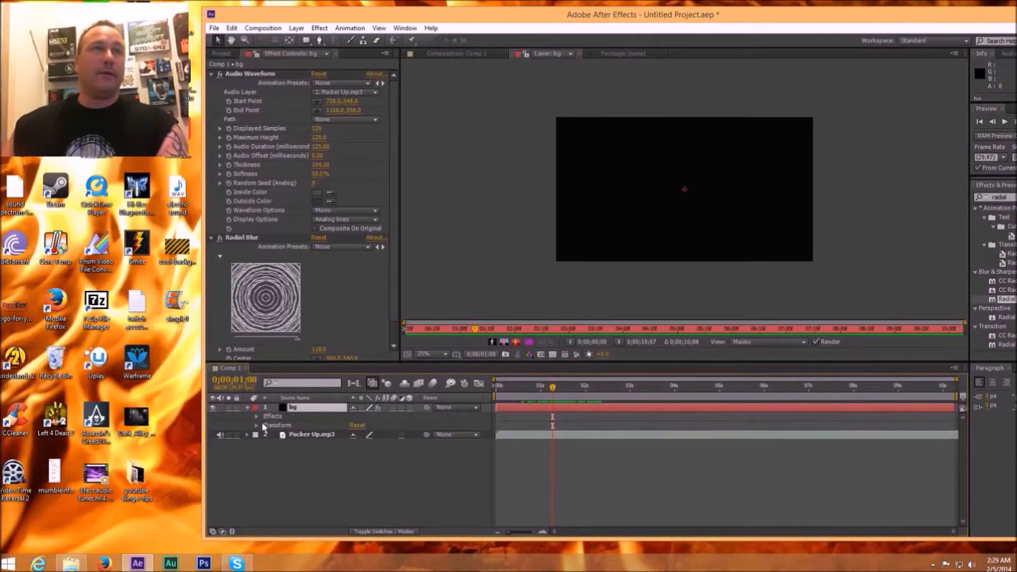
click(303, 426)
click(257, 426)
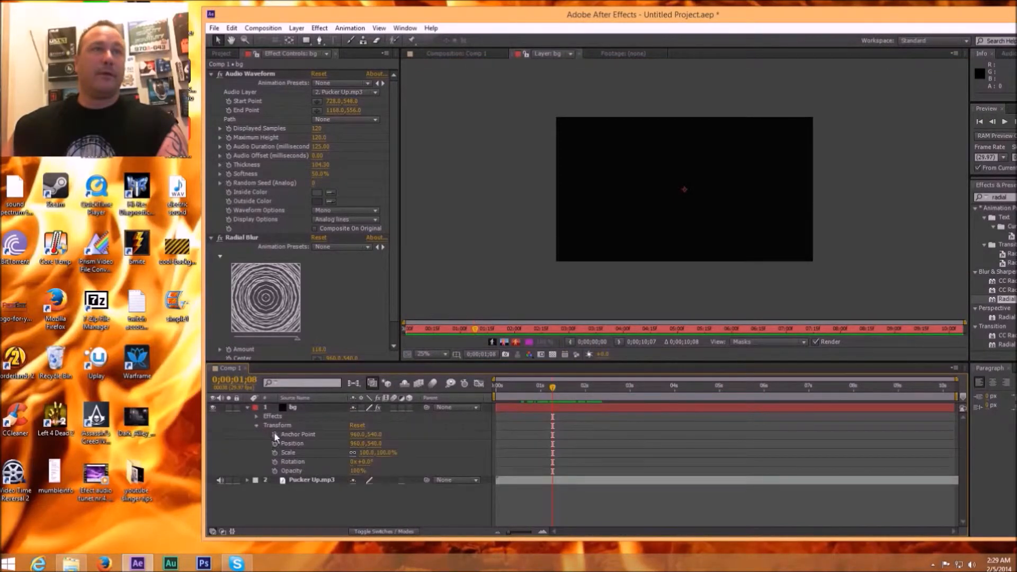
click(372, 453)
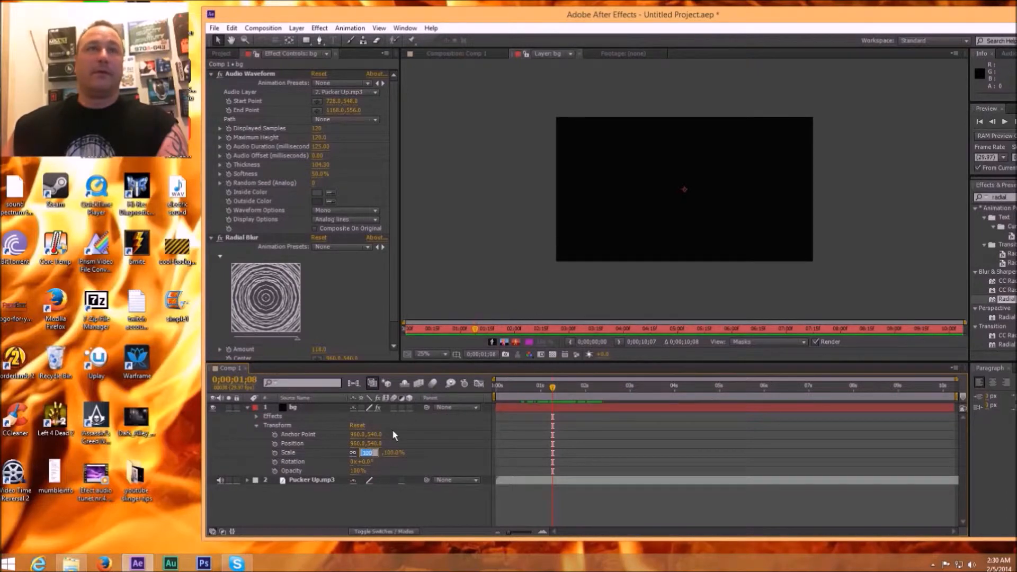
click(422, 452)
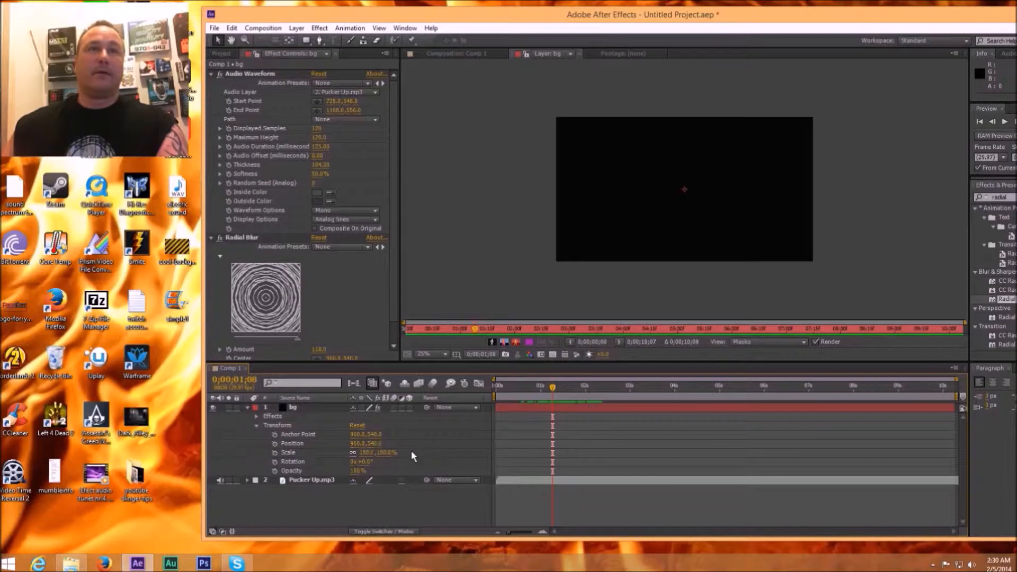
drag(367, 451, 414, 451)
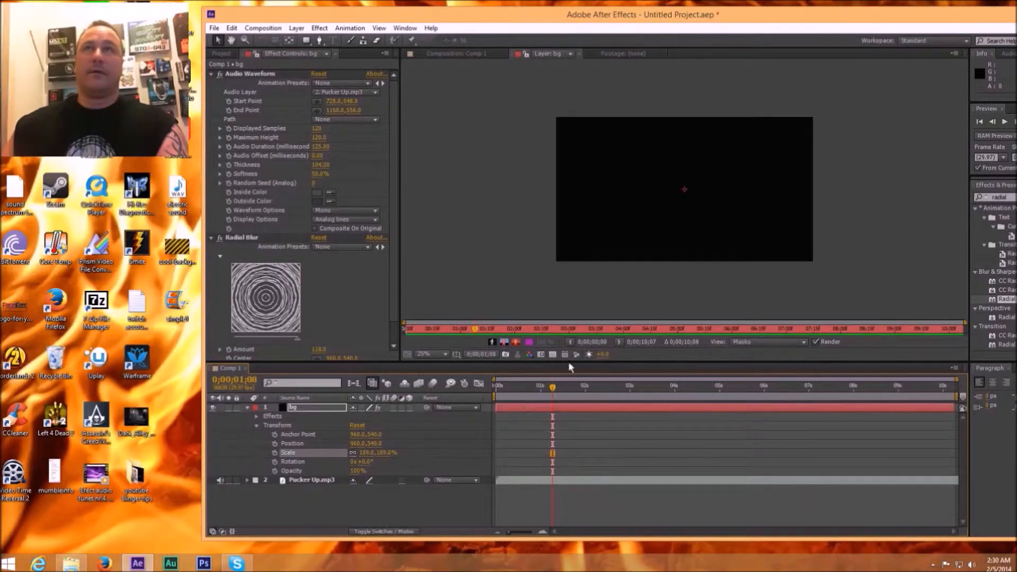
Step: Return the viewer to the Comp 1 composition with the bg layer selected
click(226, 53)
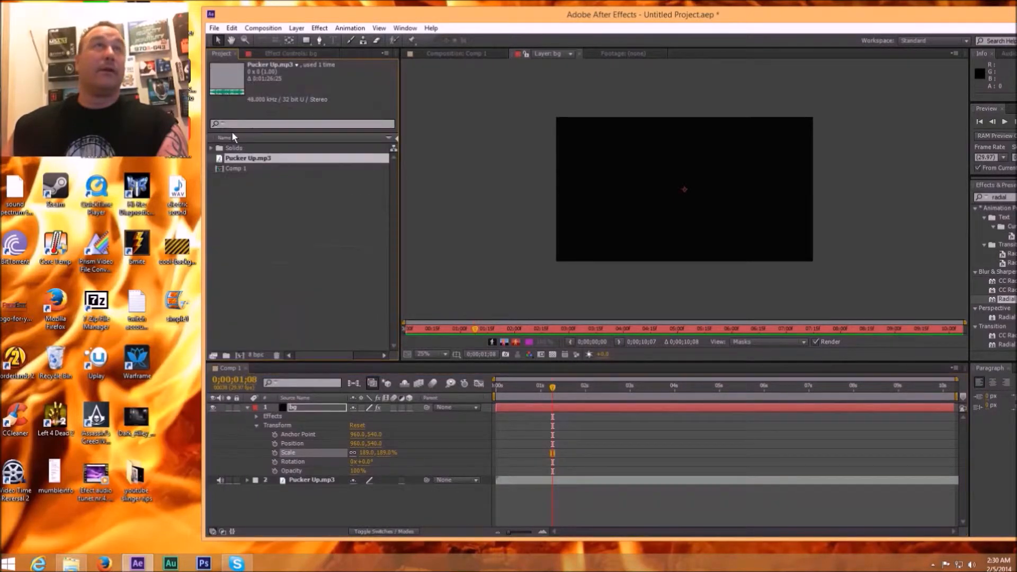
click(237, 168)
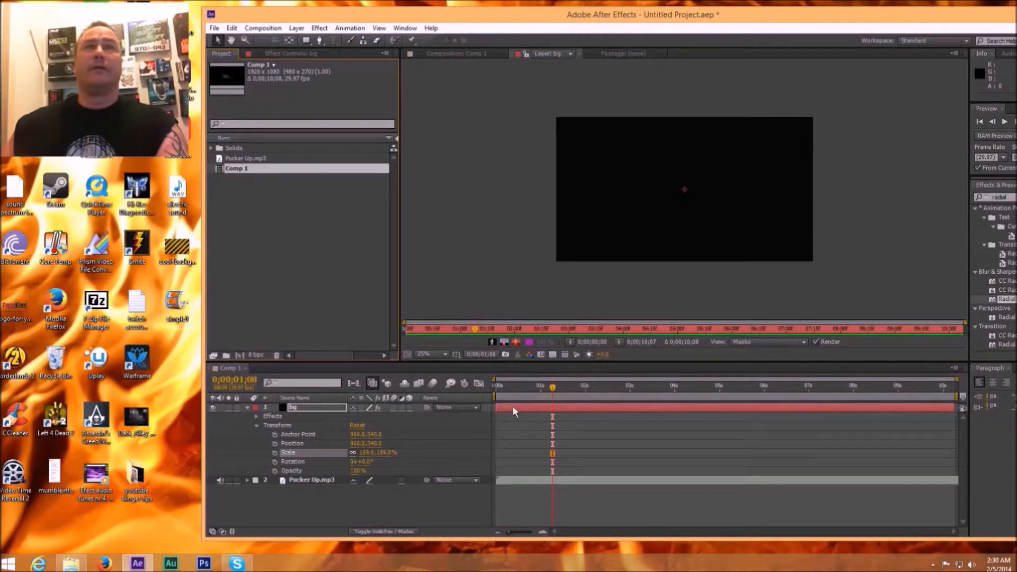
click(530, 409)
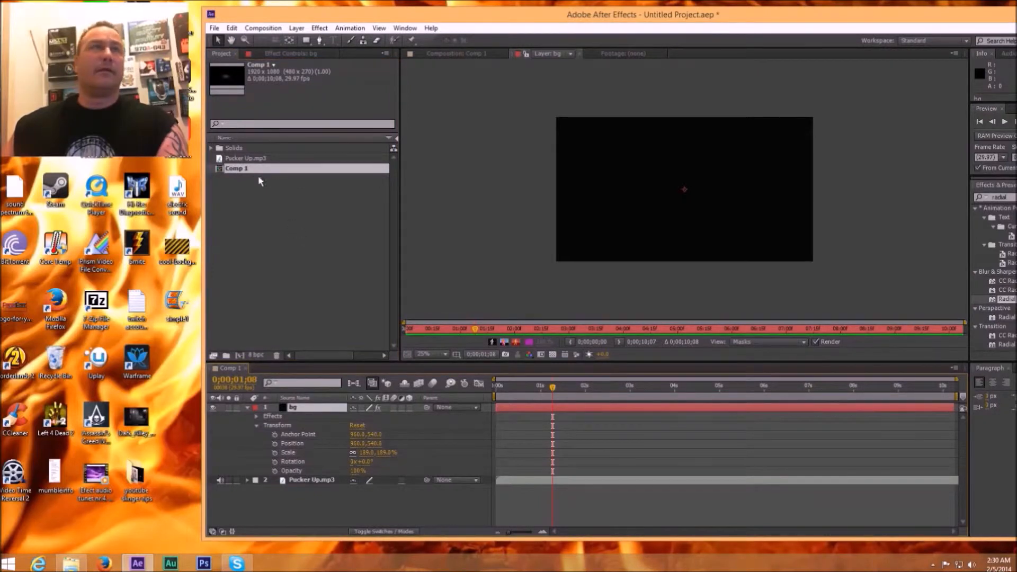
double_click(237, 169)
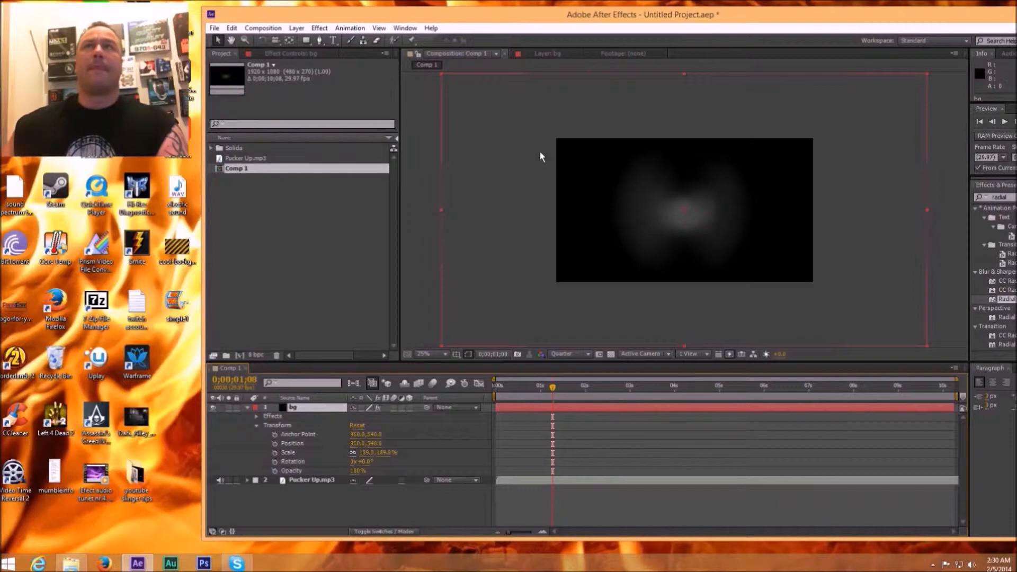
Step: Increase the thickness of the bg layer's Audio Waveform to about 419
click(275, 53)
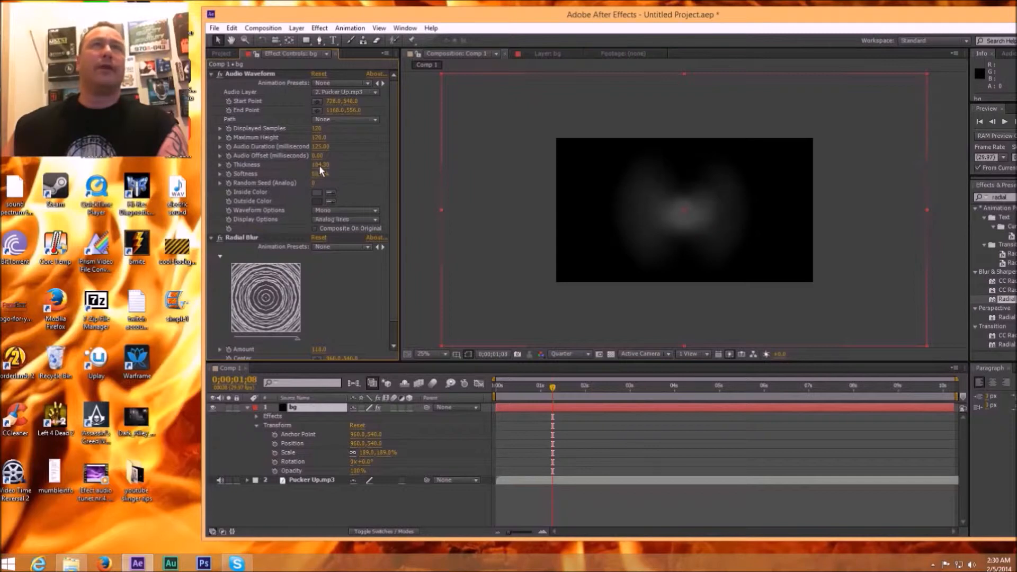
drag(316, 164, 354, 164)
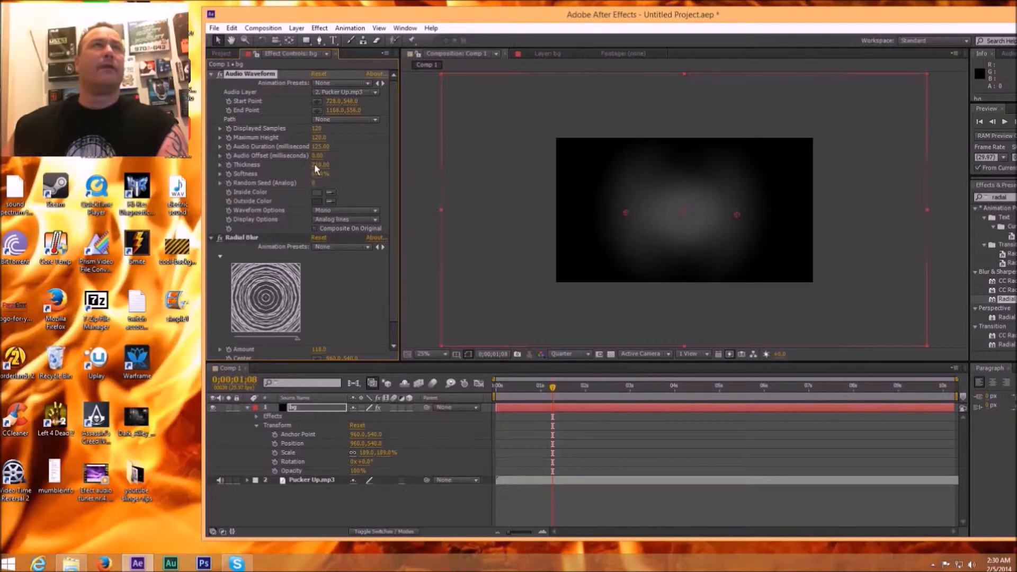
drag(381, 165, 859, 167)
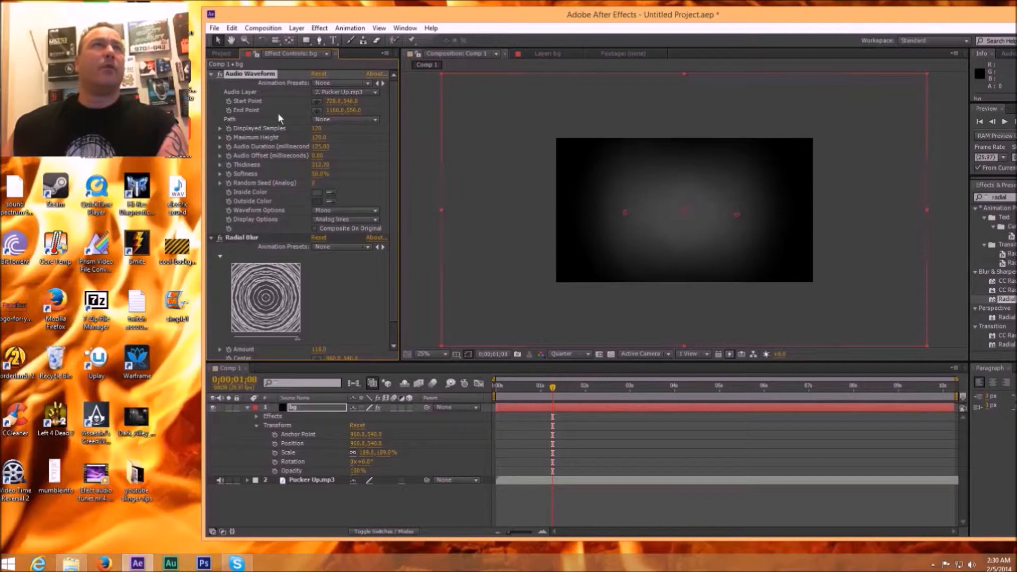
drag(310, 164, 486, 164)
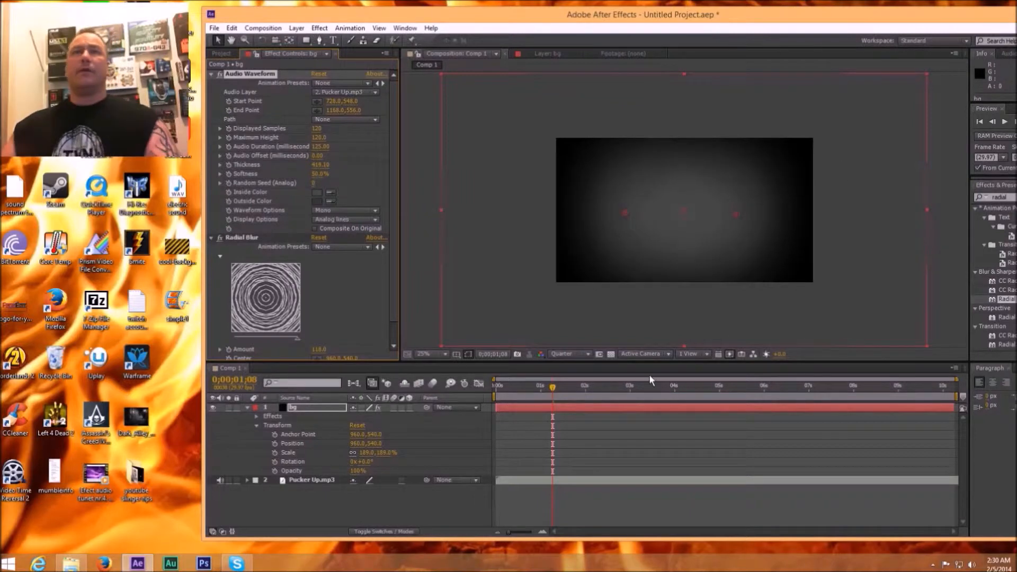
Step: Scrub through the timeline to preview the enlarged glow, stop at 0;00;02;01 and deselect the layer
drag(565, 392, 705, 399)
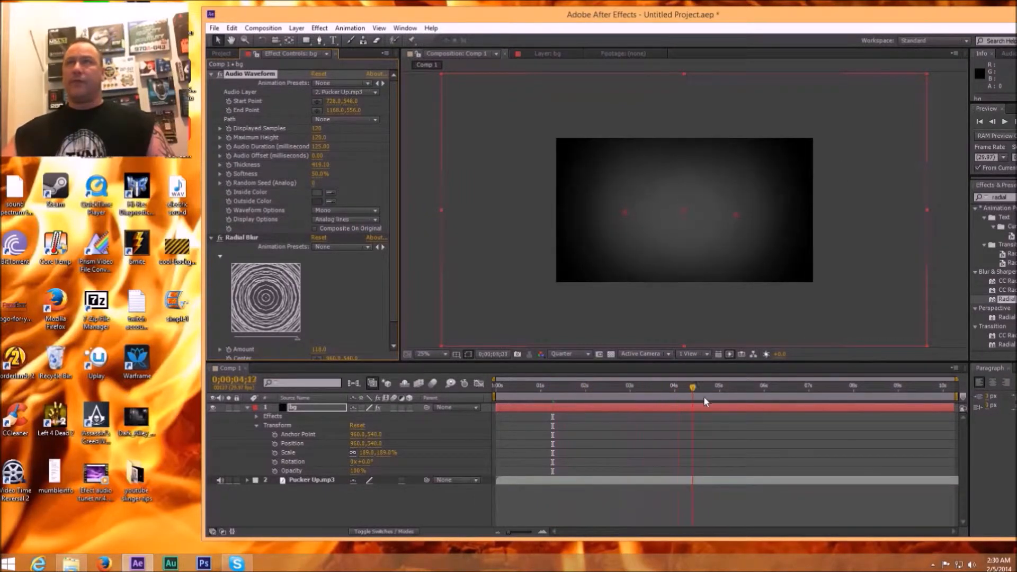
drag(801, 402, 587, 405)
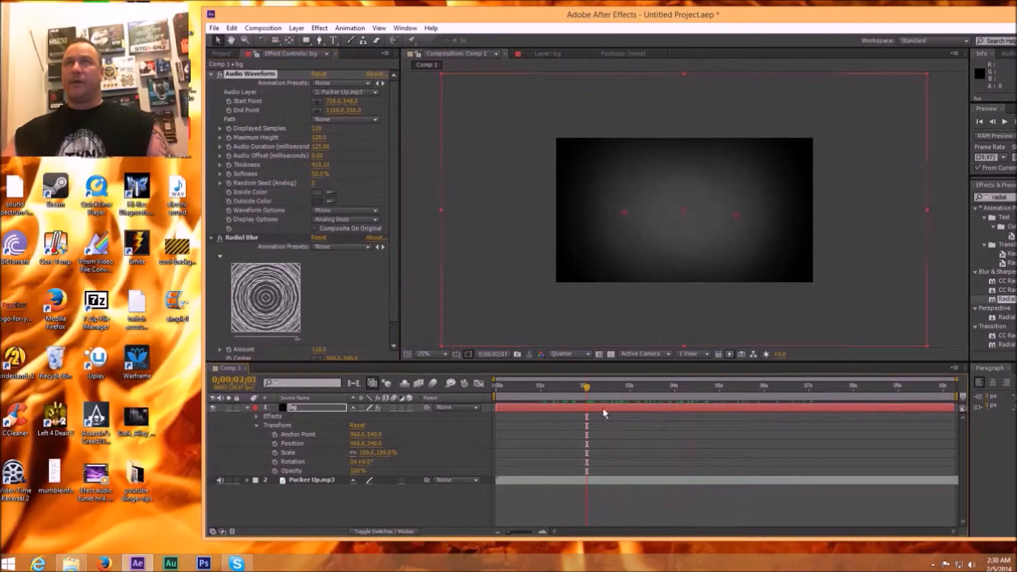
click(406, 320)
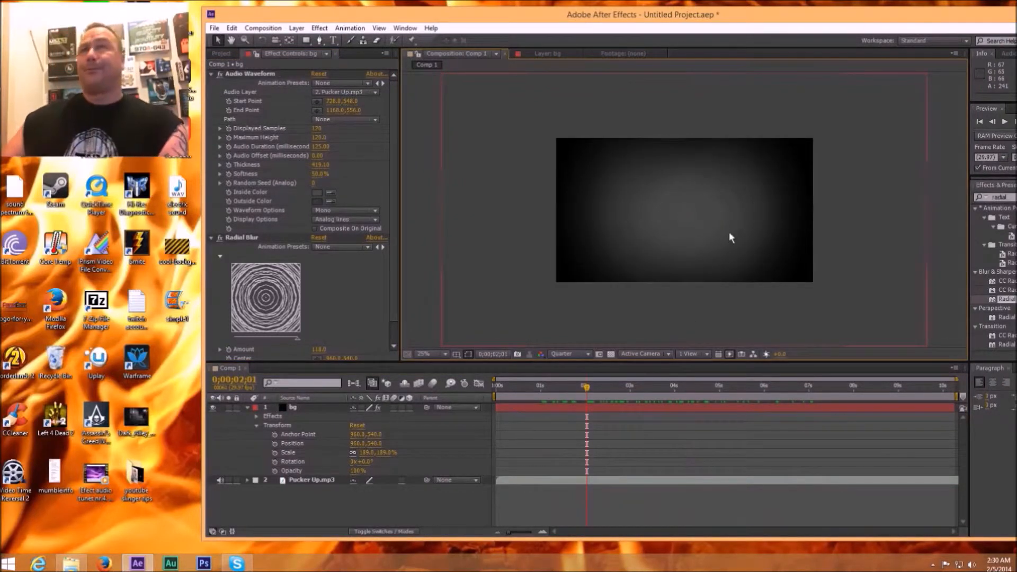
Step: Create a black 1920 x 1080 px solid named round sound1 above the bg layer
click(599, 408)
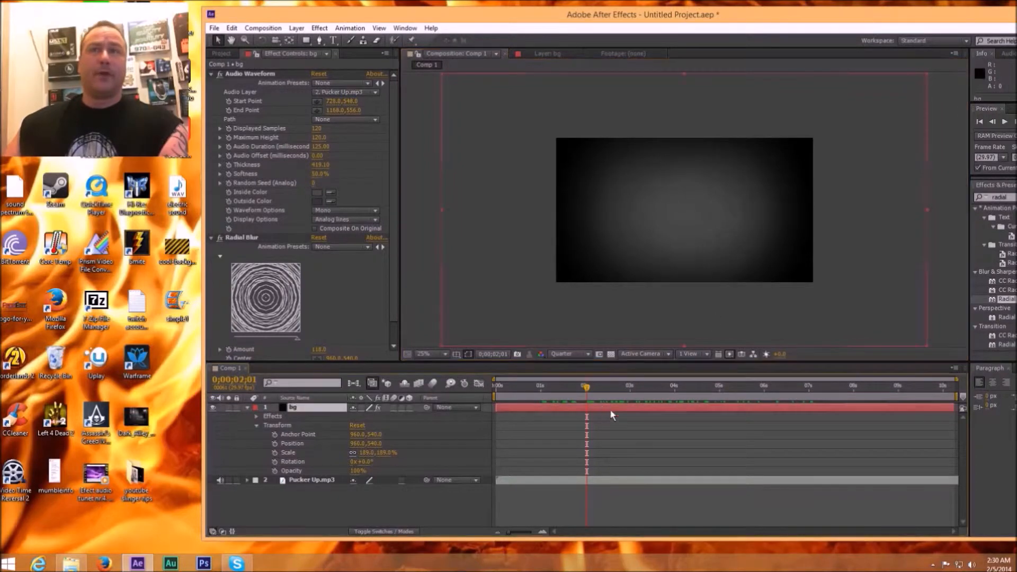
click(291, 30)
mouse_move(313, 41)
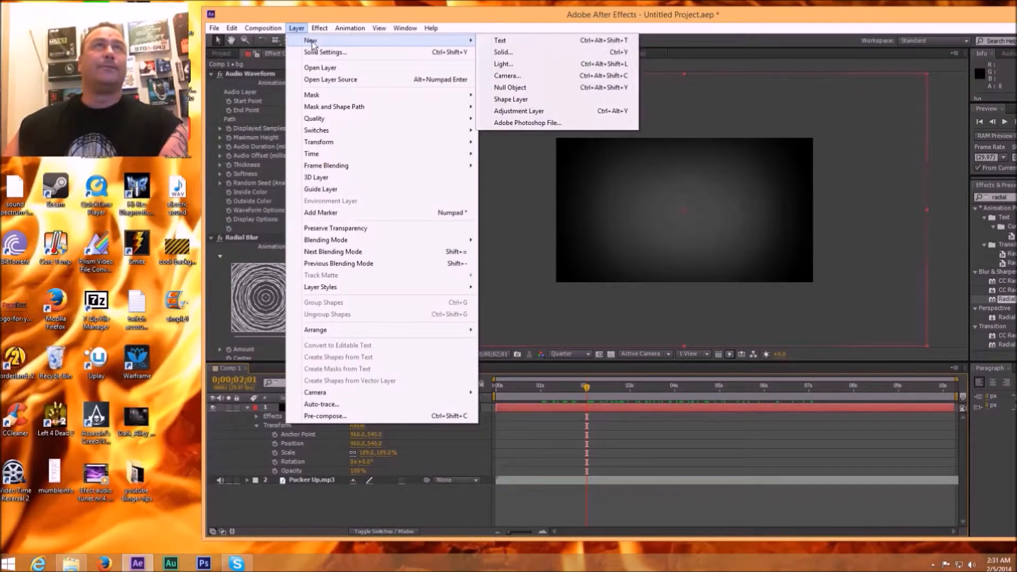
click(501, 52)
key(BackSpace)
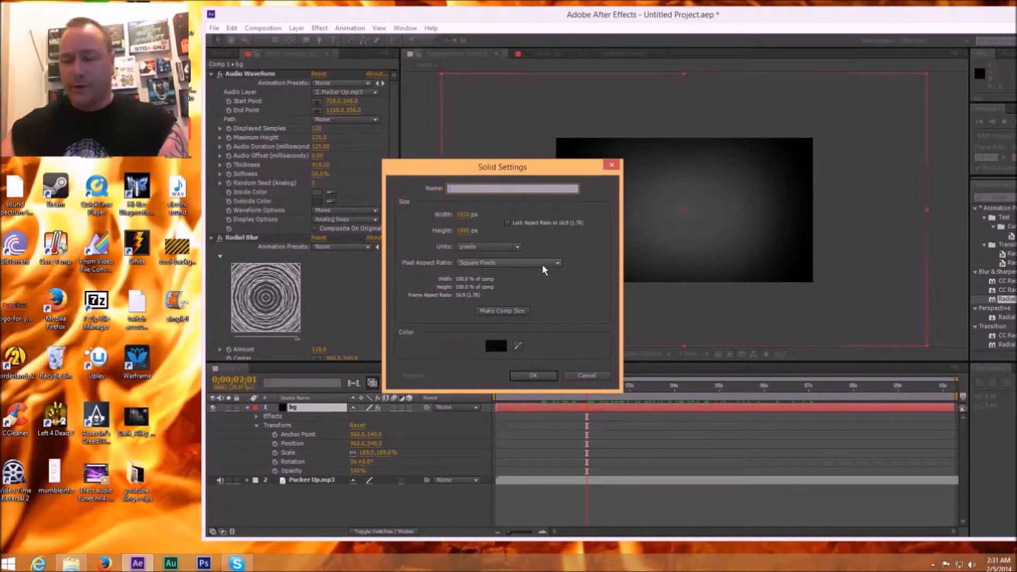
text(round sound1)
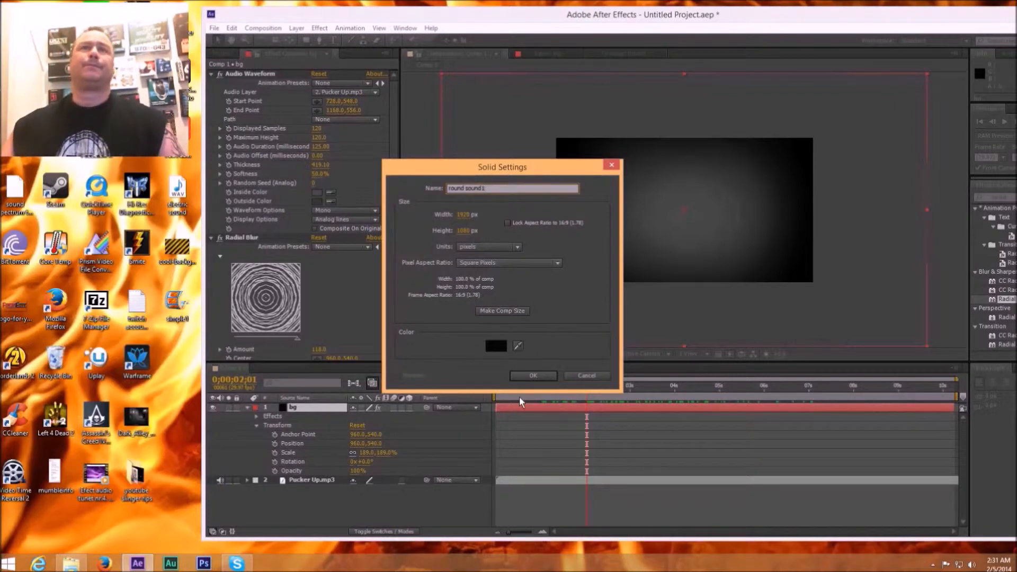
click(521, 376)
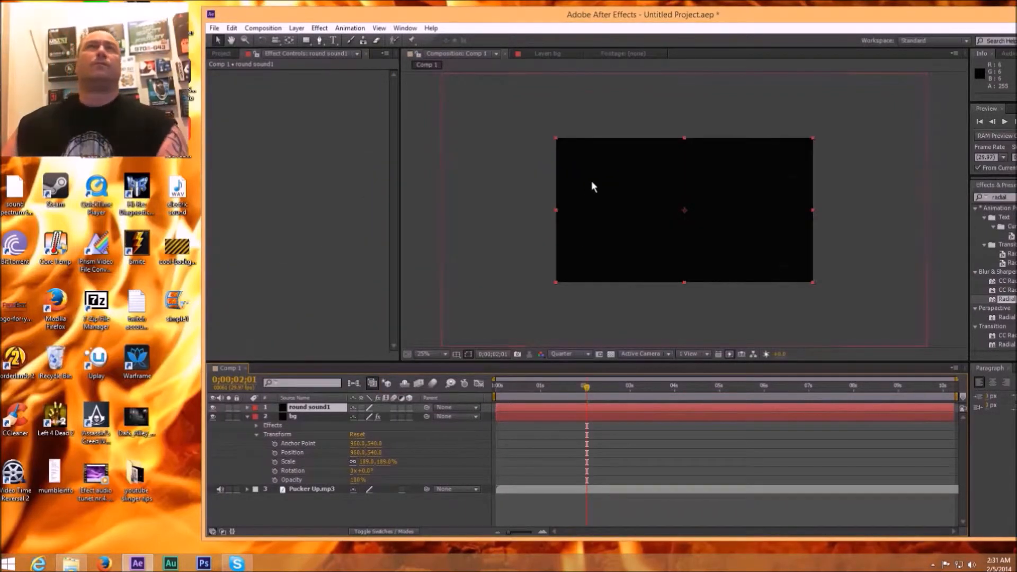
Step: Apply the Audio Spectrum effect to the round sound1 layer
click(320, 29)
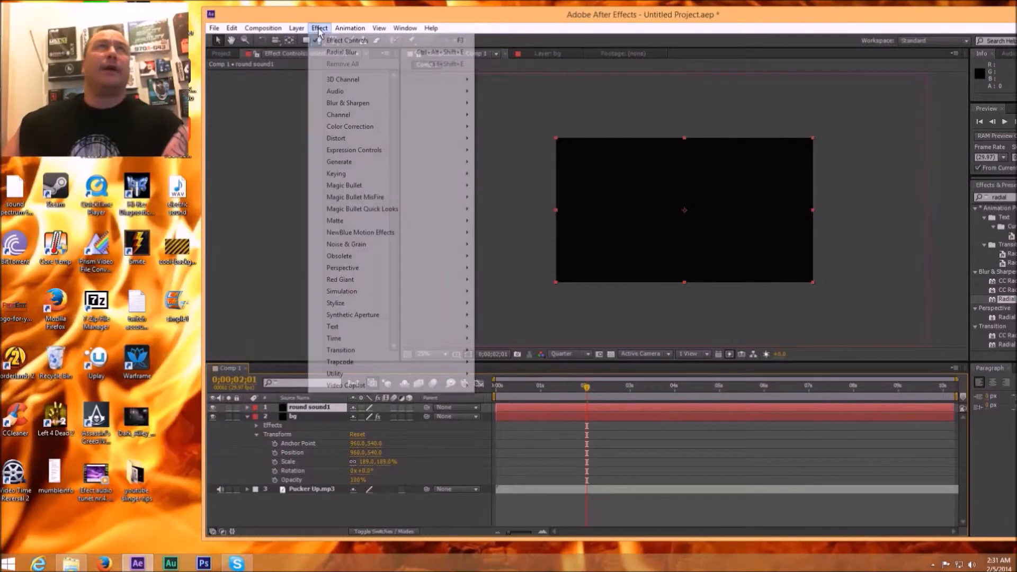
mouse_move(339, 164)
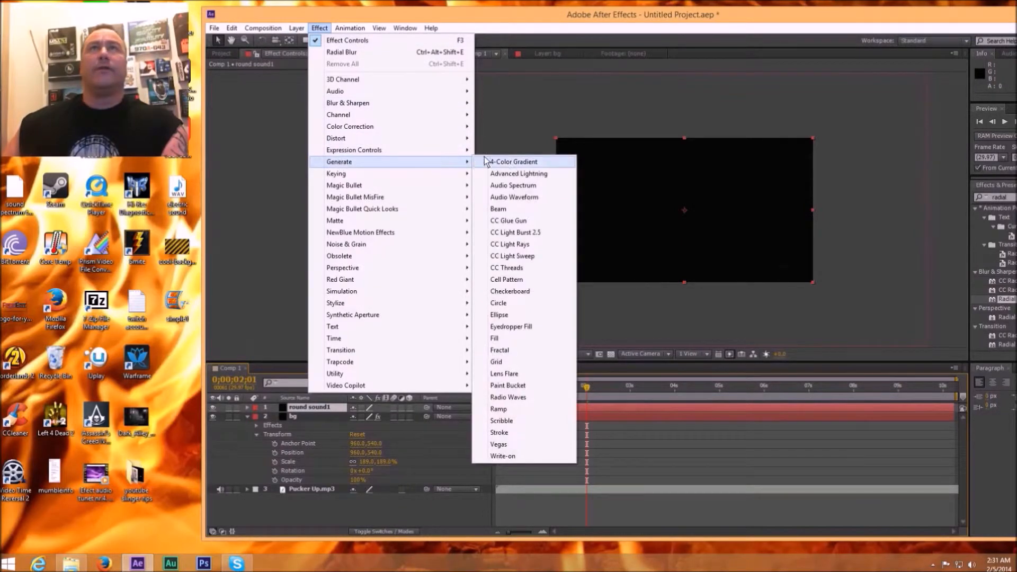
click(510, 186)
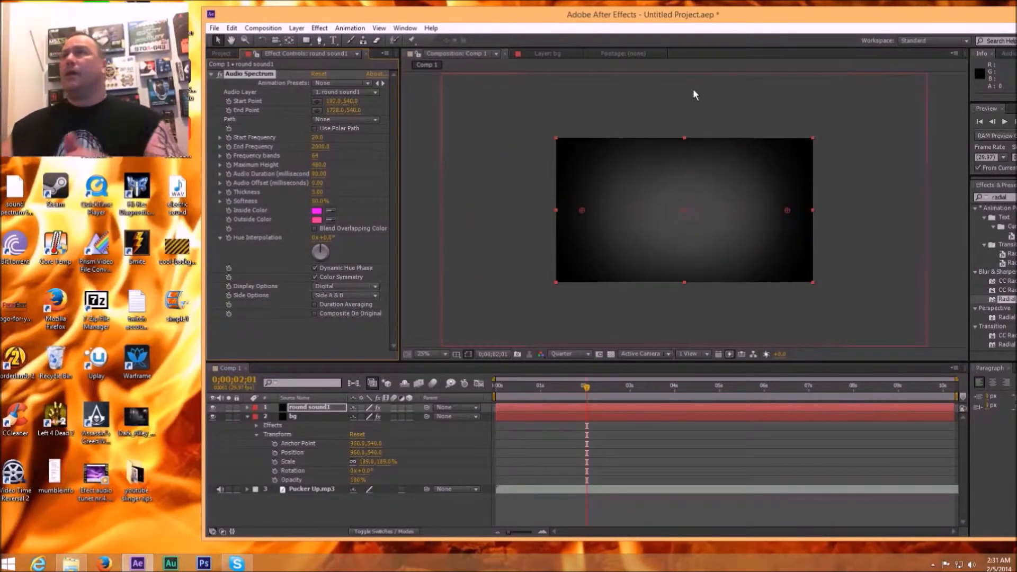
Step: Search the effects for "cc" and apply CC Radial Blur to the round sound1 layer
drag(747, 15, 645, 12)
click(921, 194)
key(BackSpace)
key(BackSpace)
key(BackSpace)
key(BackSpace)
key(BackSpace)
key(BackSpace)
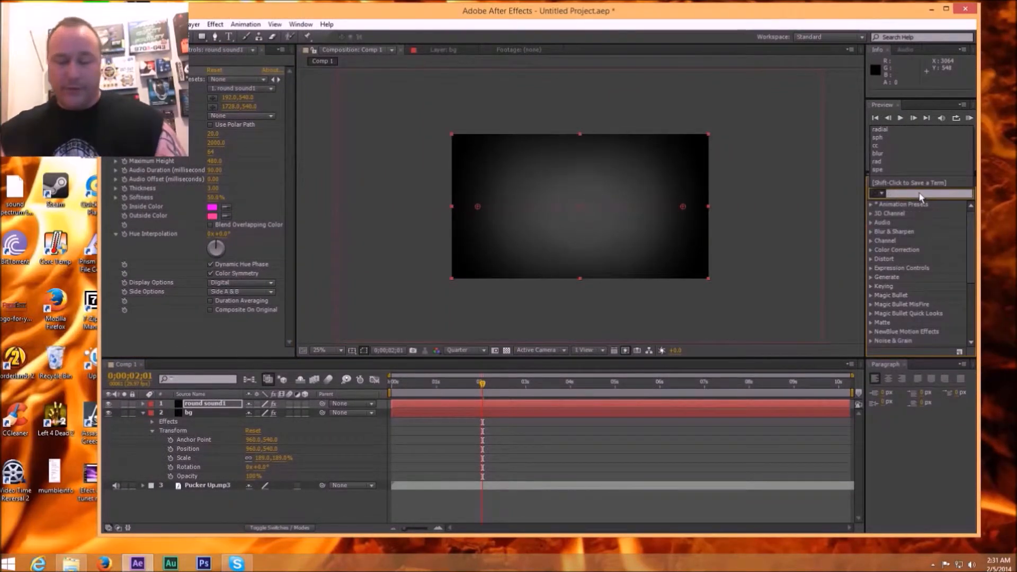
text(cc)
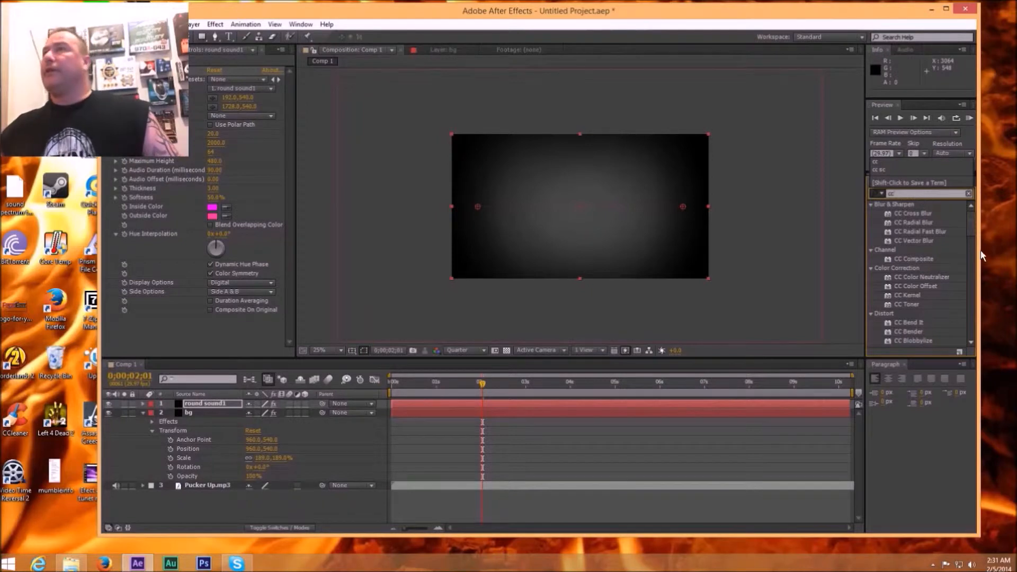
drag(971, 227, 972, 229)
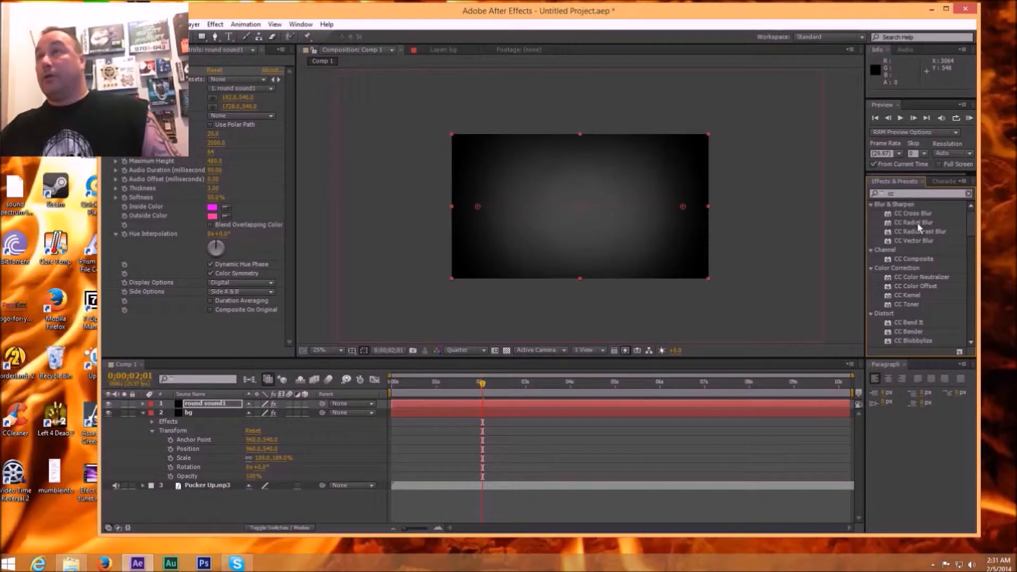
mouse_move(977, 229)
mouse_down()
mouse_move(981, 252)
mouse_move(981, 218)
mouse_up()
drag(917, 227, 628, 403)
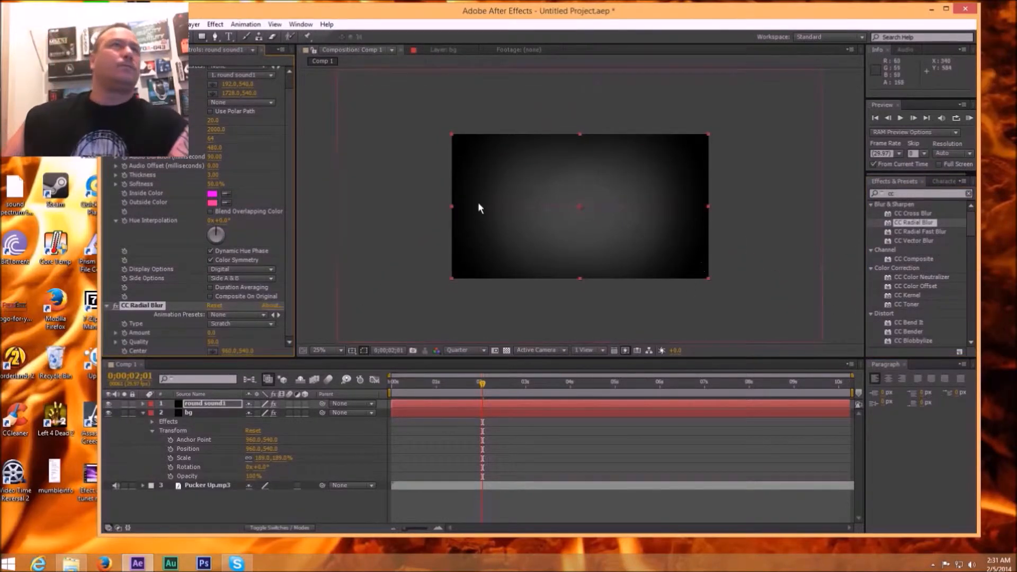
Step: Remove the CC Radial Blur effect from the round sound1 layer
mouse_move(382, 21)
mouse_down()
mouse_move(424, 20)
mouse_move(397, 26)
mouse_up()
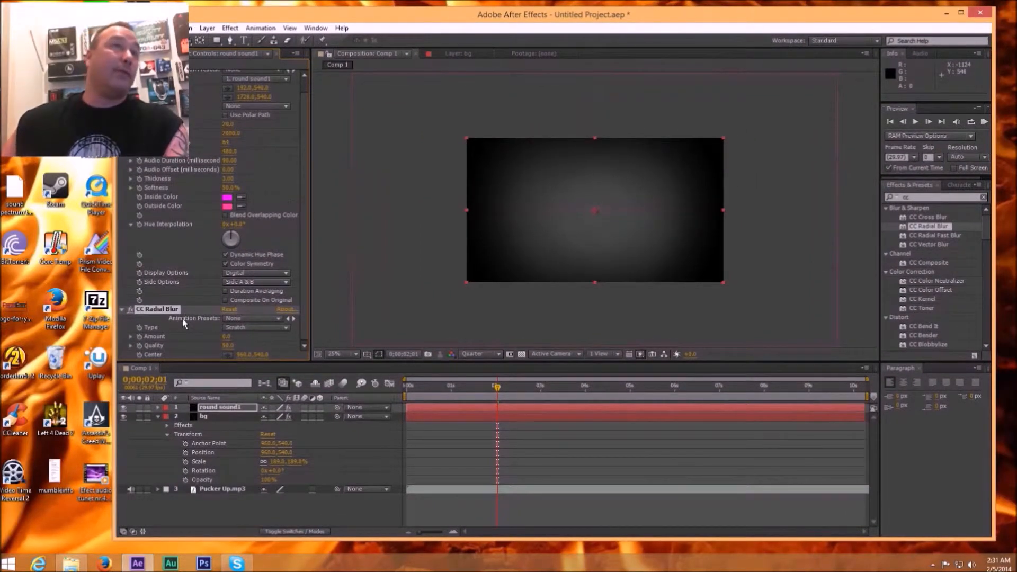
click(177, 309)
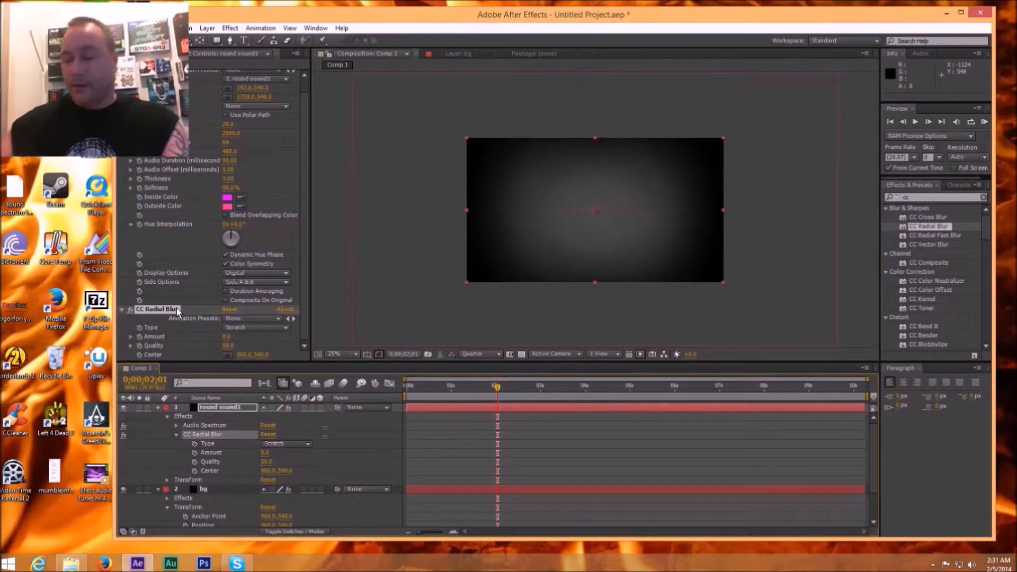
key(Delete)
Step: Search the effects for "sph" and apply CC Sphere to the round sound1 layer
mouse_move(985, 226)
mouse_down()
mouse_move(986, 240)
mouse_move(985, 223)
mouse_up()
click(915, 197)
key(BackSpace)
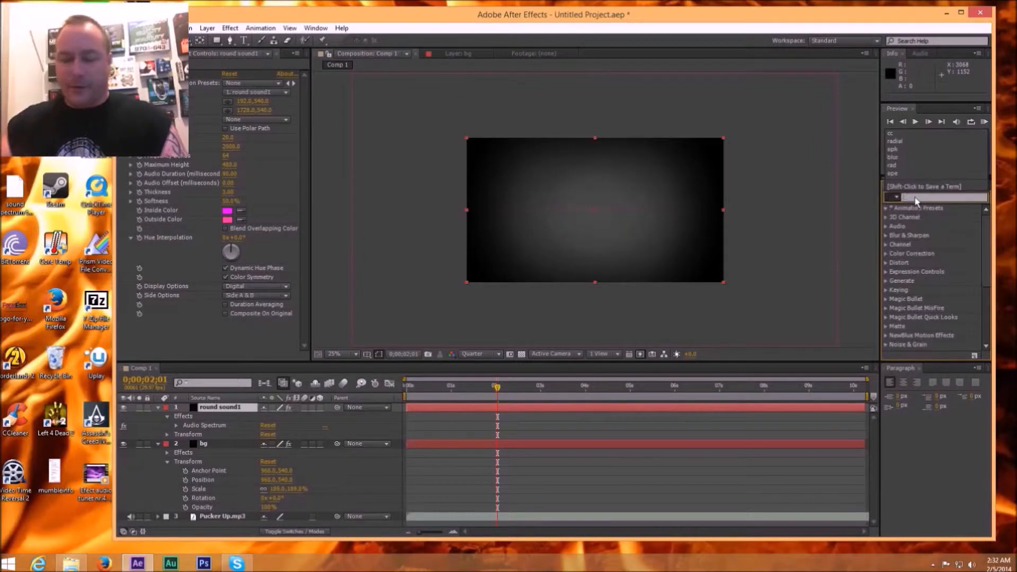
text(sphe)
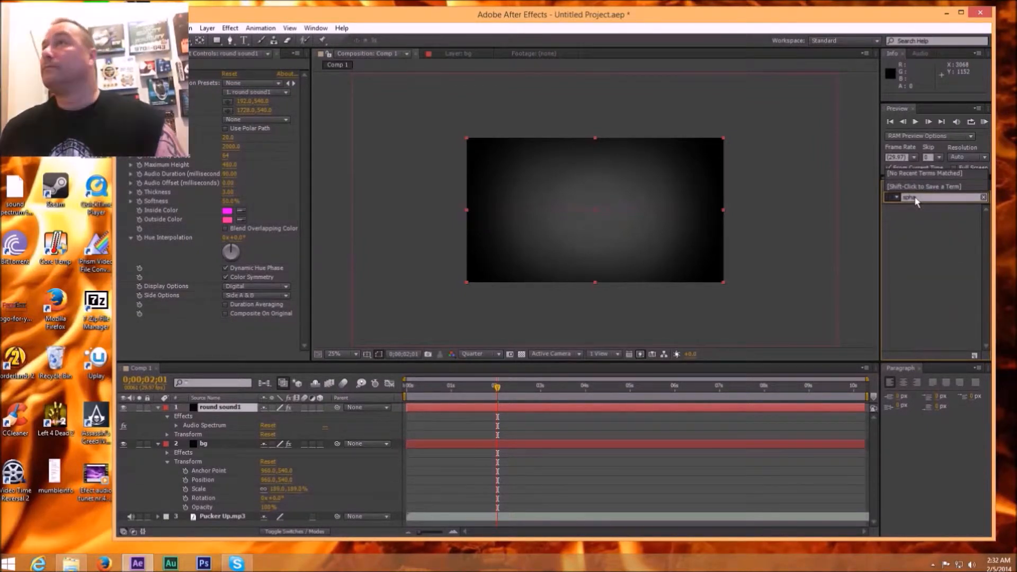
key(BackSpace)
key(BackSpace)
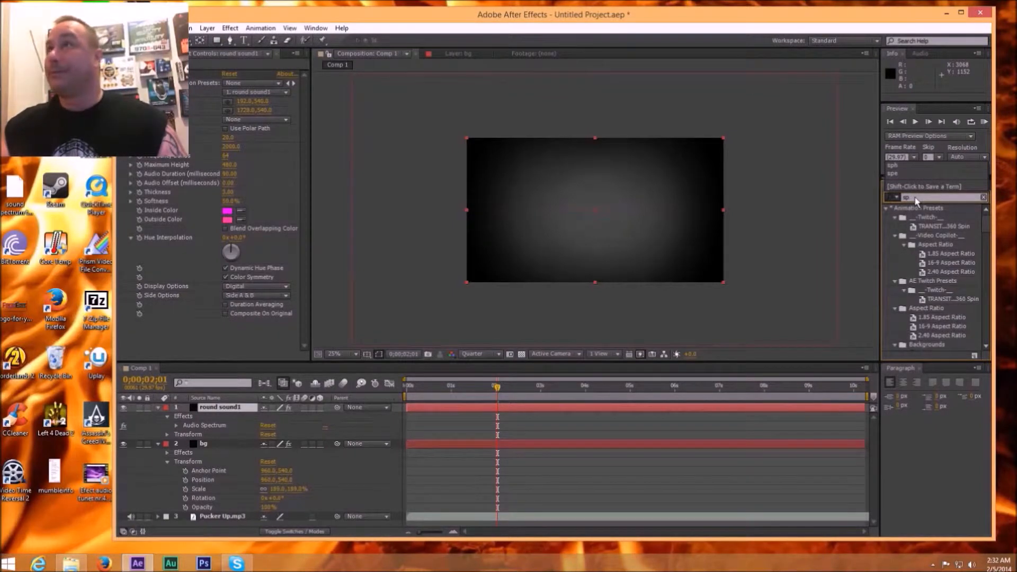
text(h)
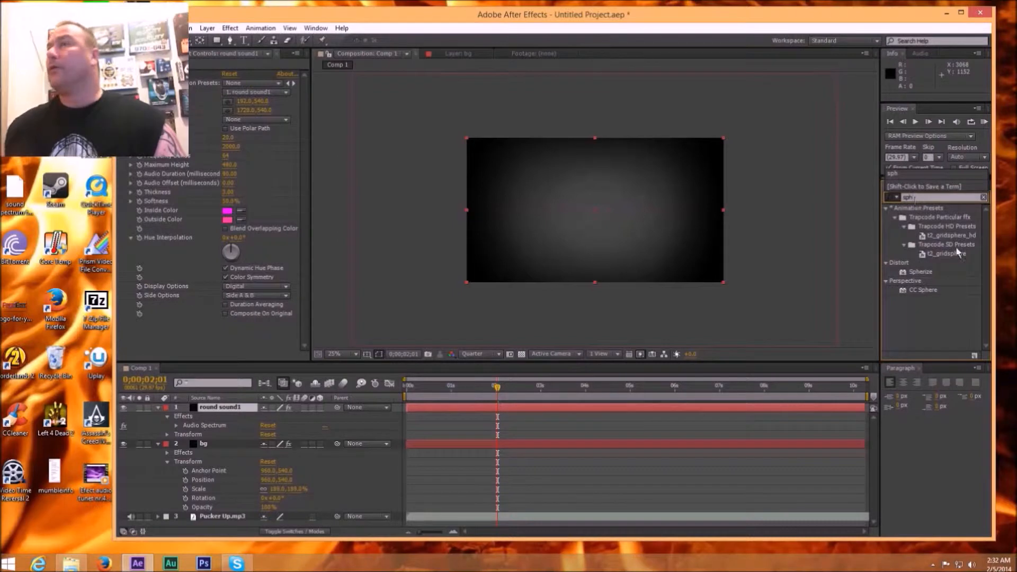
click(926, 288)
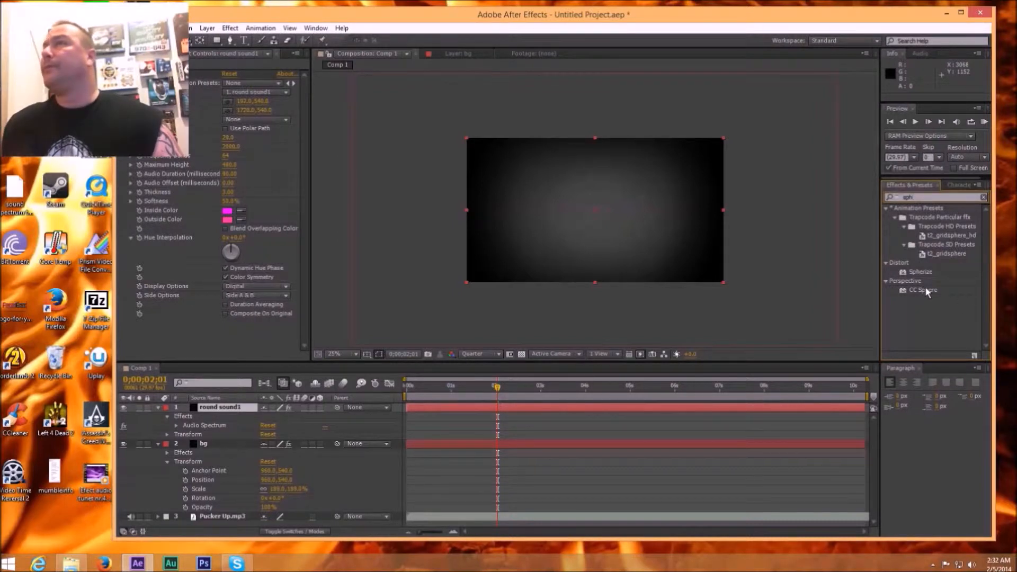
drag(926, 293, 649, 407)
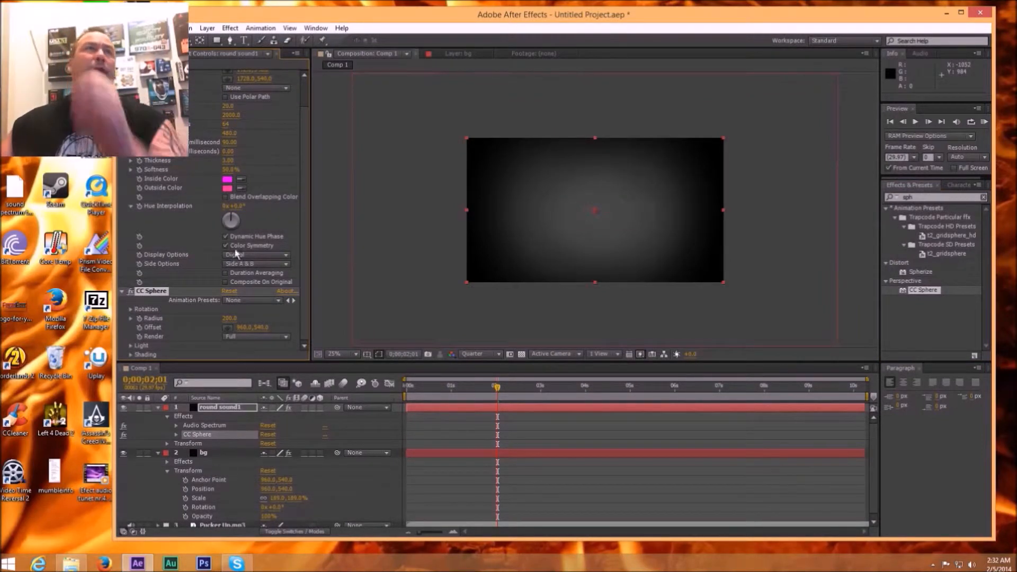
Step: Set the Audio Spectrum thickness to 28.40 and the CC Sphere Rotation X to 84°
drag(323, 18, 414, 19)
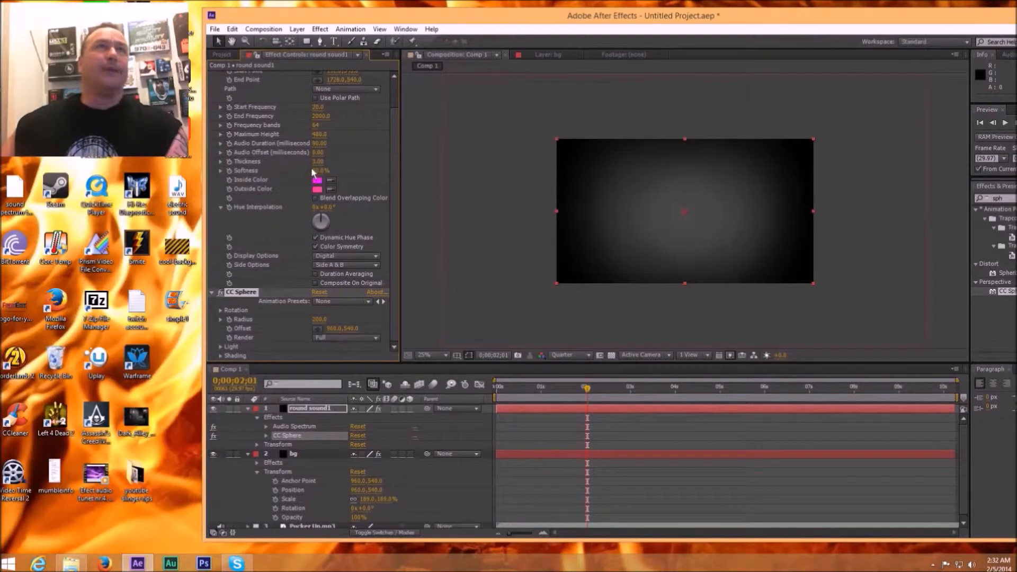
drag(313, 163, 448, 214)
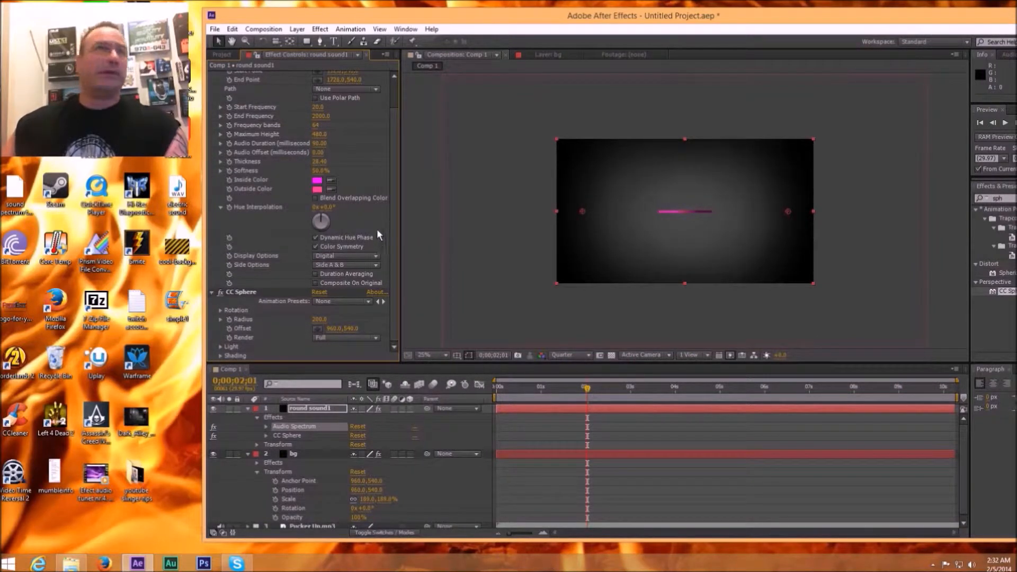
click(221, 311)
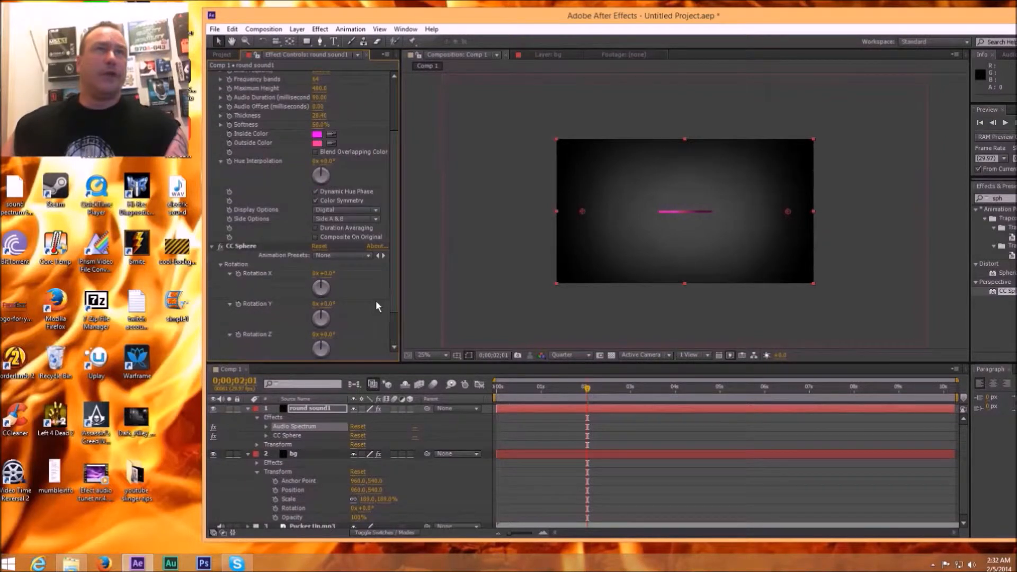
drag(320, 286, 340, 291)
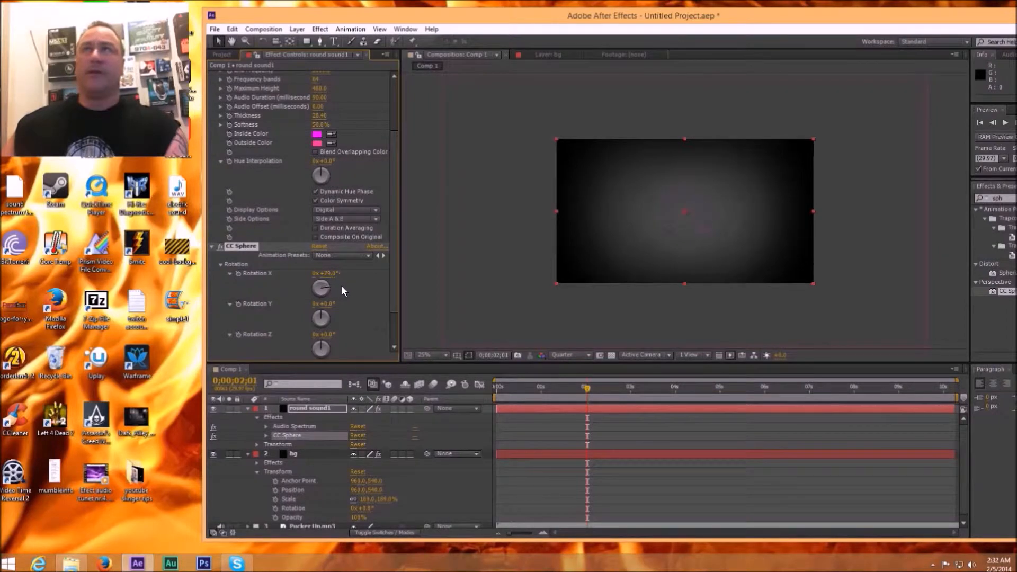
Step: Widen the Audio Spectrum beyond the frame with its start point at -81, 540 and its end point at 2018, 540
drag(392, 170, 398, 101)
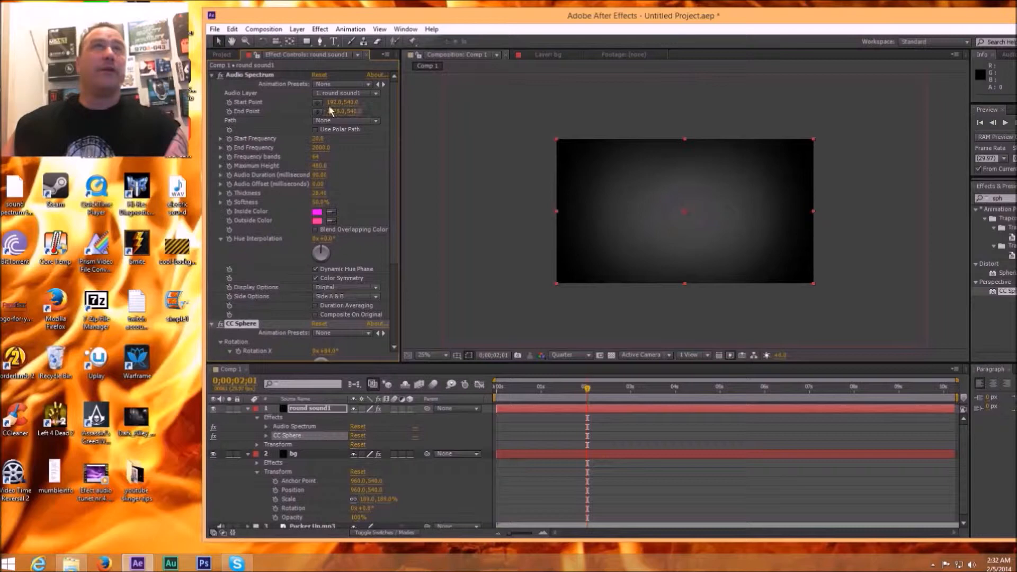
drag(336, 103, 189, 100)
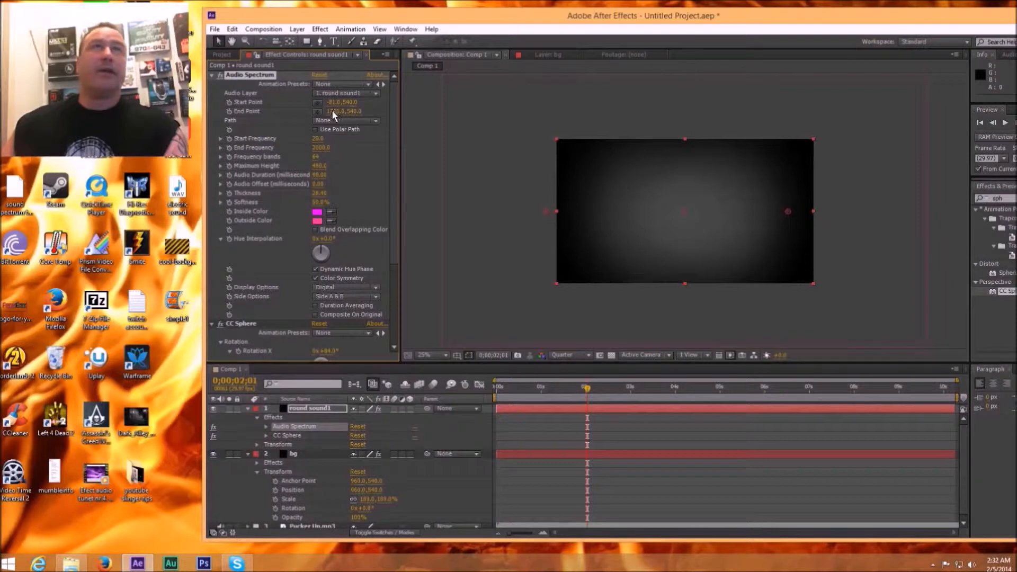
drag(345, 110, 488, 110)
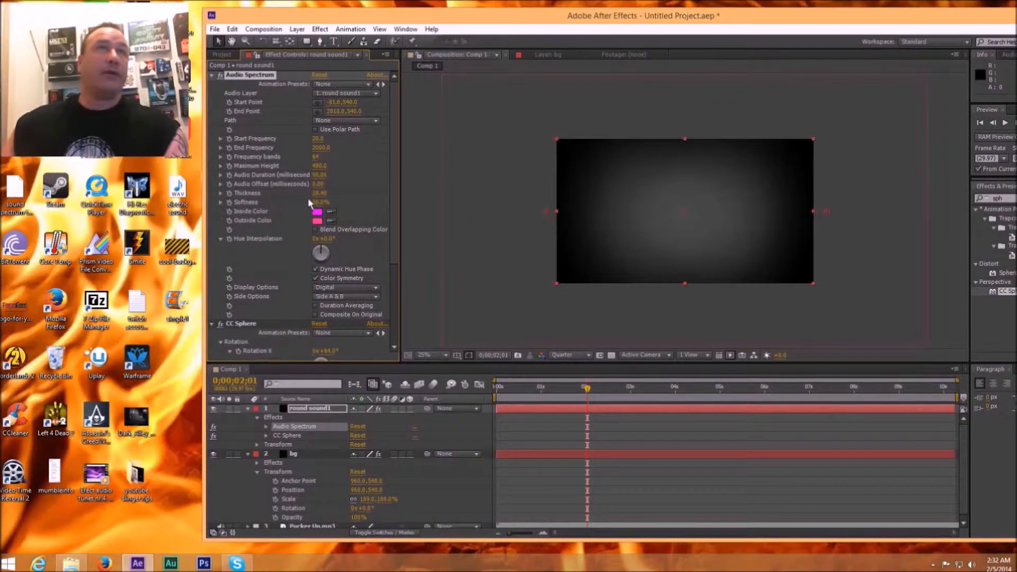
Step: Increase the Audio Spectrum thickness to about 139 and its maximum height to 15410
drag(314, 192, 424, 198)
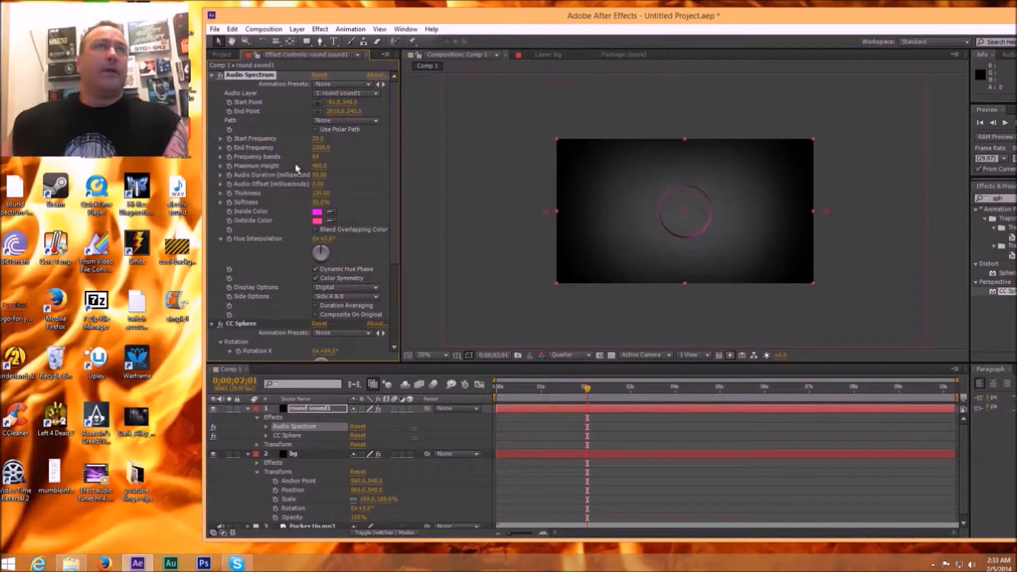
drag(316, 165, 912, 166)
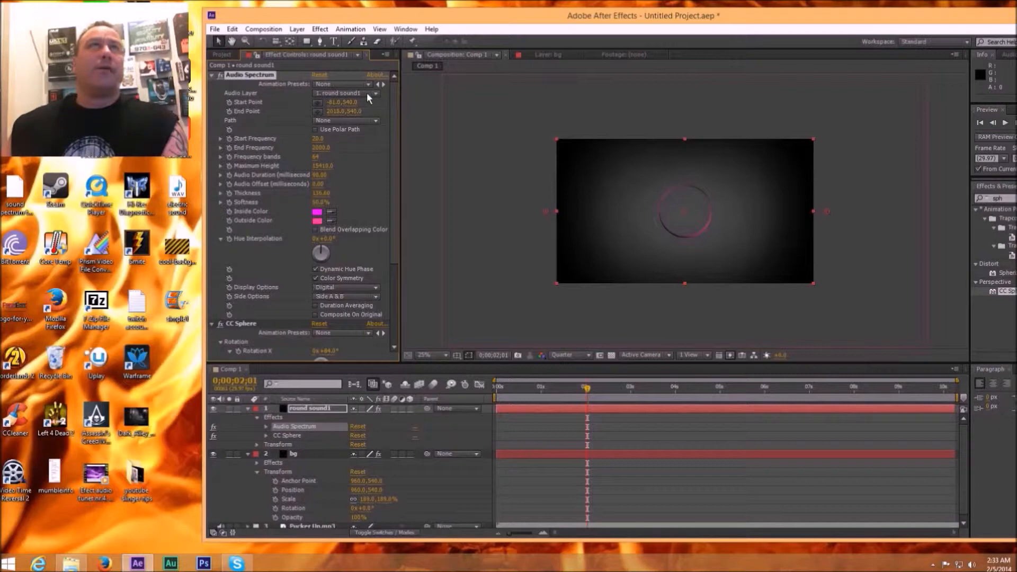
Step: Set Pucker Up.mp3 as the Audio Spectrum's audio layer and scrub the timeline to 0;00;02;09 to preview it
click(376, 94)
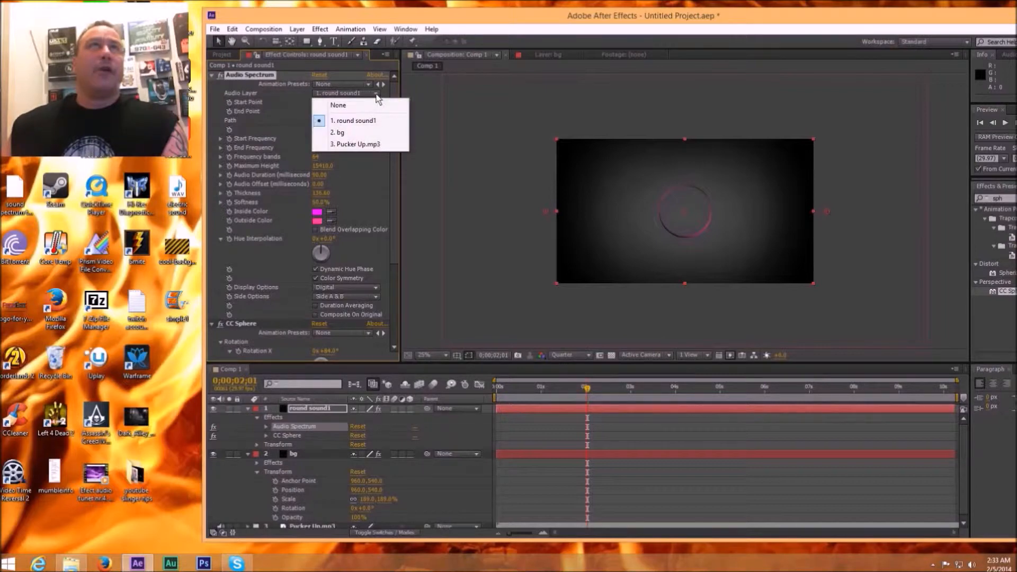
click(359, 145)
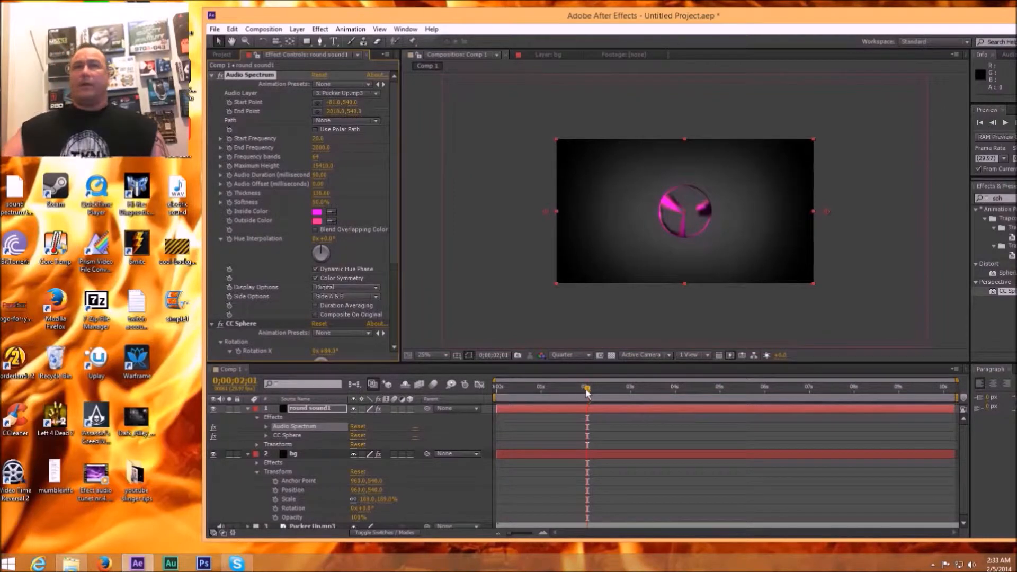
mouse_move(589, 392)
mouse_down()
mouse_move(540, 393)
mouse_move(720, 393)
mouse_move(572, 390)
mouse_move(600, 383)
mouse_up()
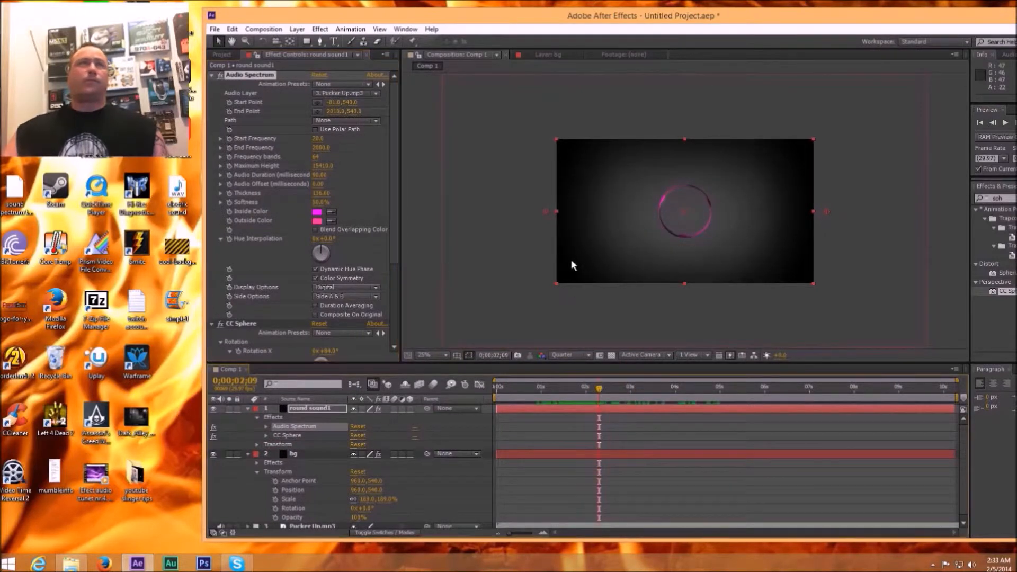
Step: Change the Audio Spectrum's inside color to red FF1800
click(318, 212)
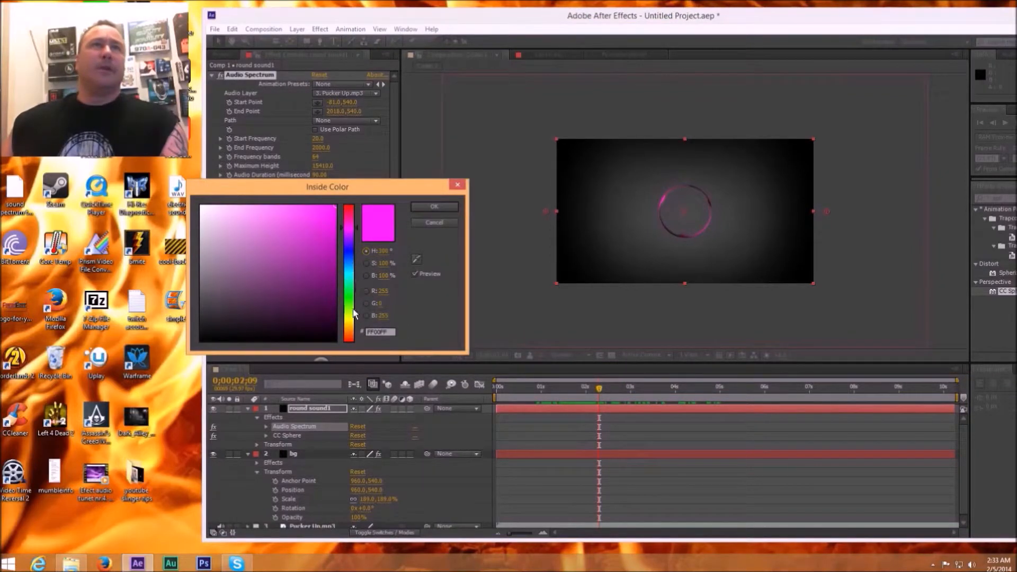
click(348, 336)
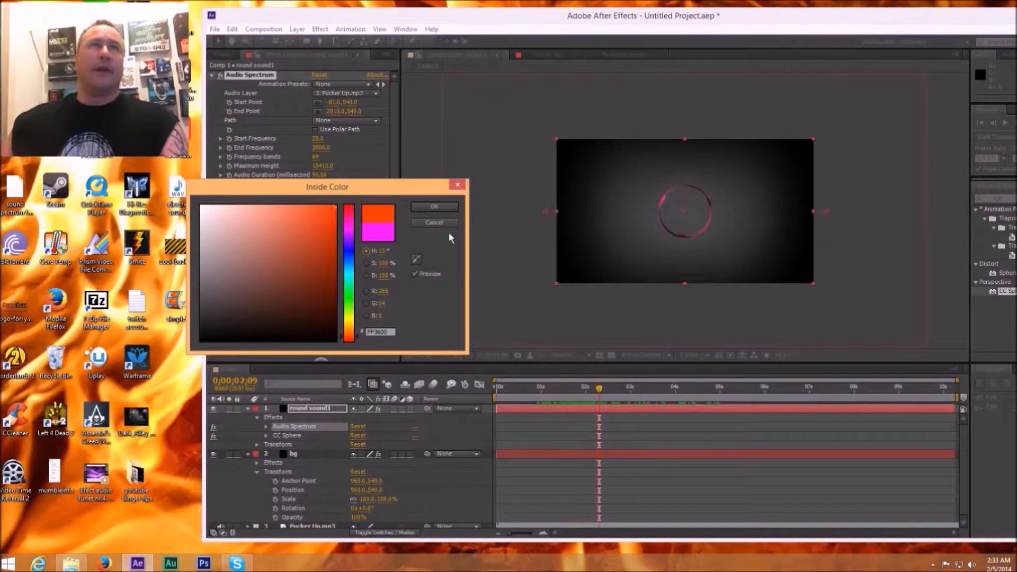
click(350, 339)
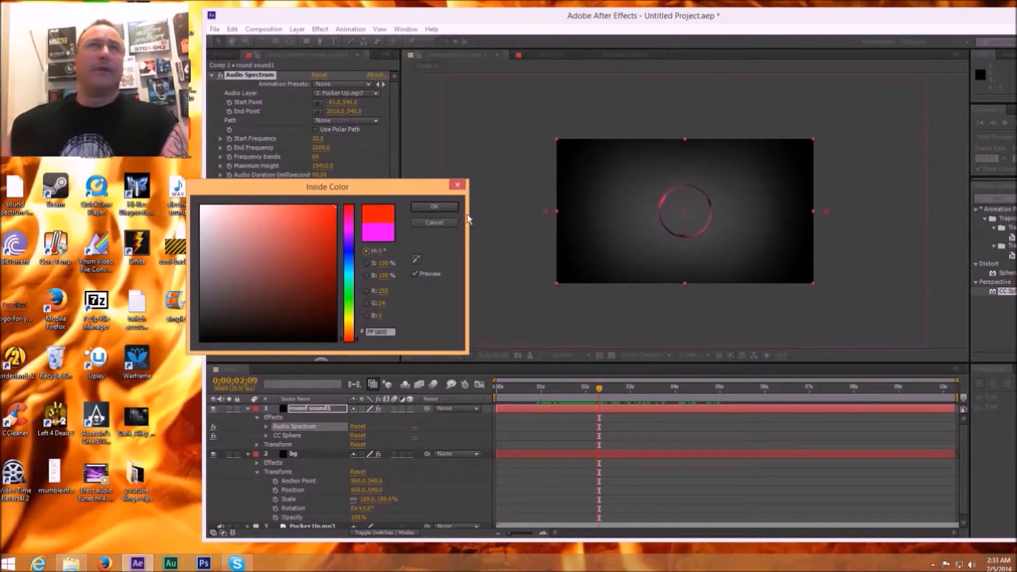
click(443, 207)
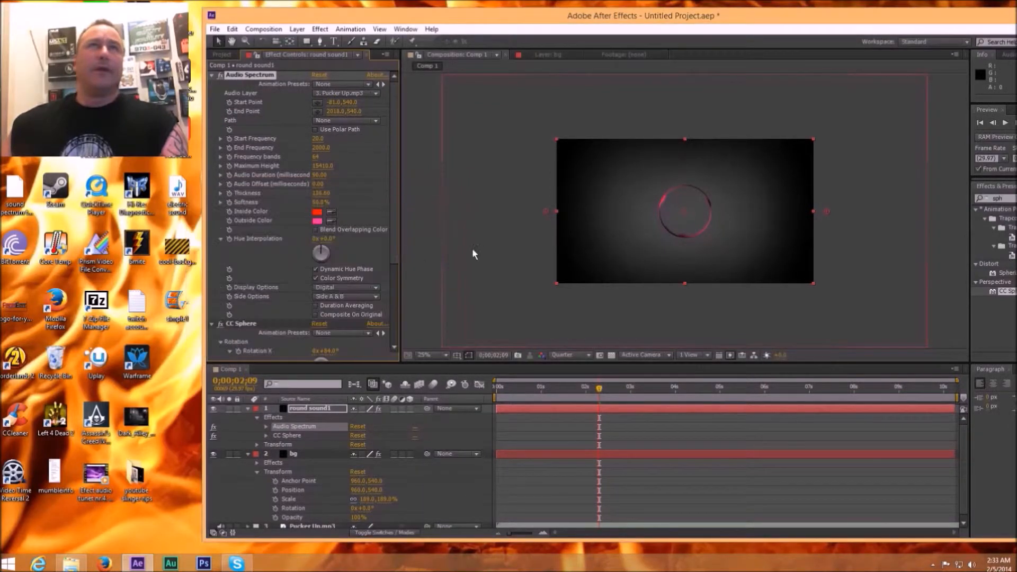
Step: Change the Audio Spectrum's outside color to orange E04F16 and scrub the timeline to 0;00;00;17 to preview it
click(316, 221)
click(348, 335)
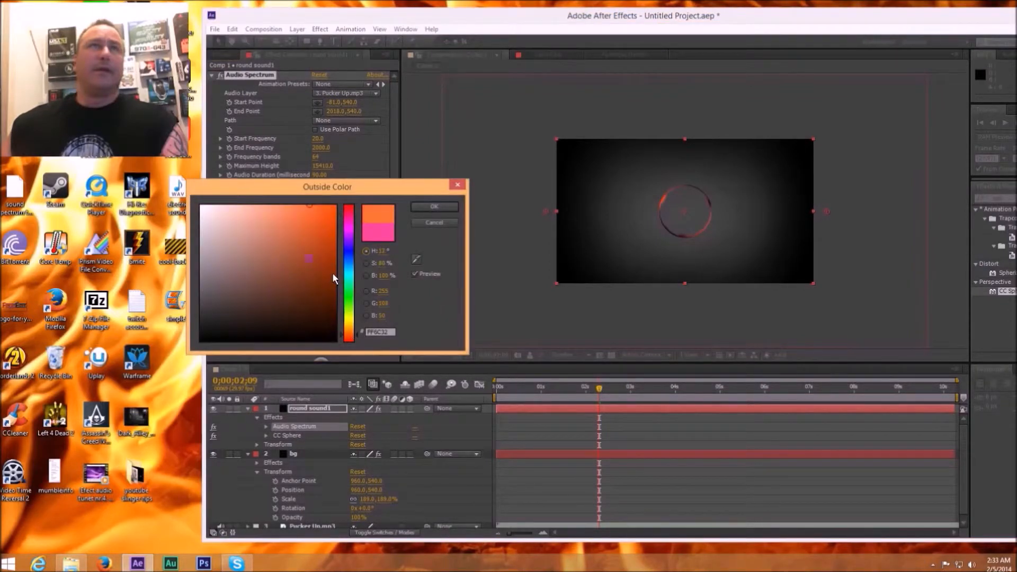
click(323, 222)
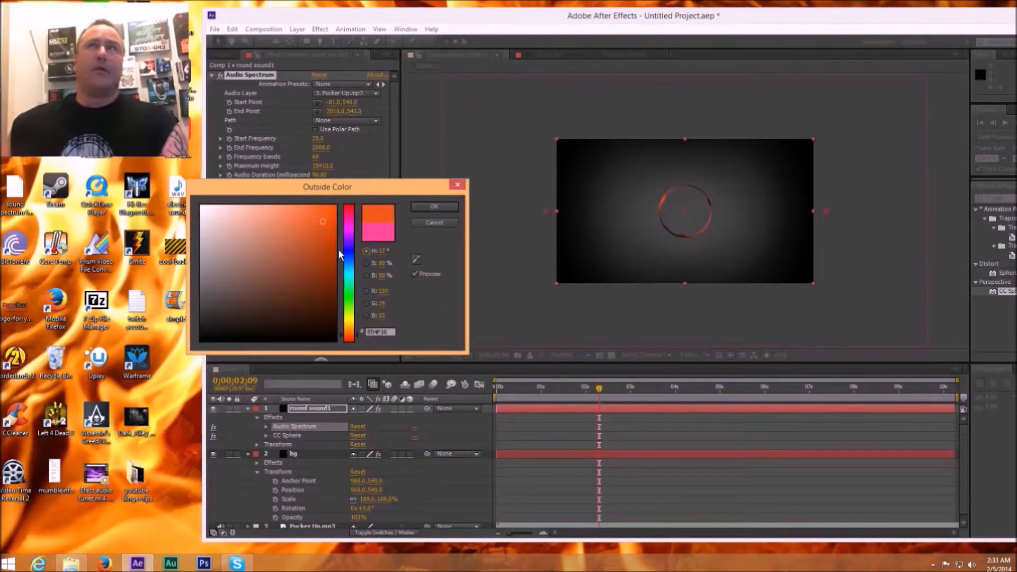
click(435, 207)
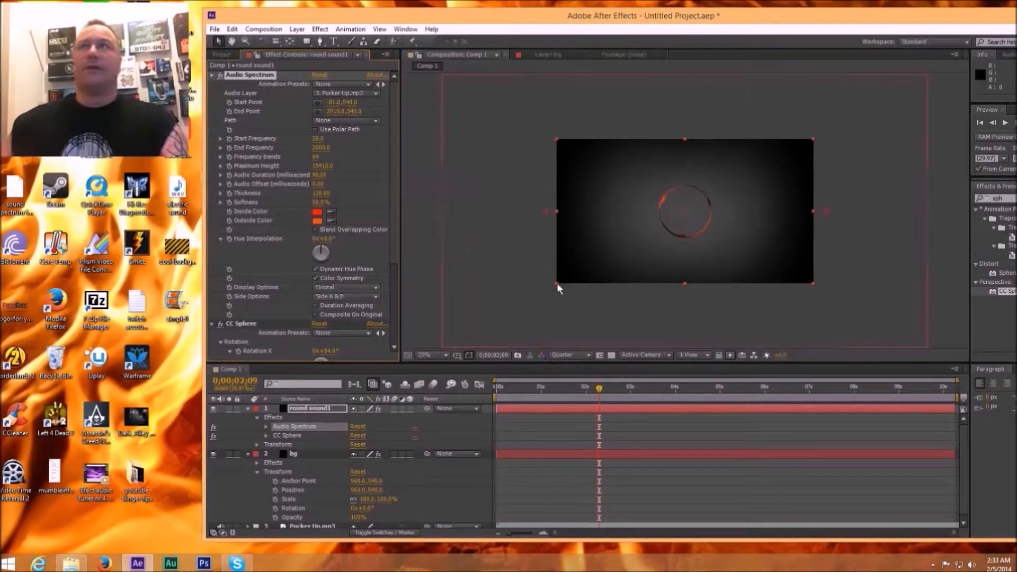
drag(607, 394, 526, 392)
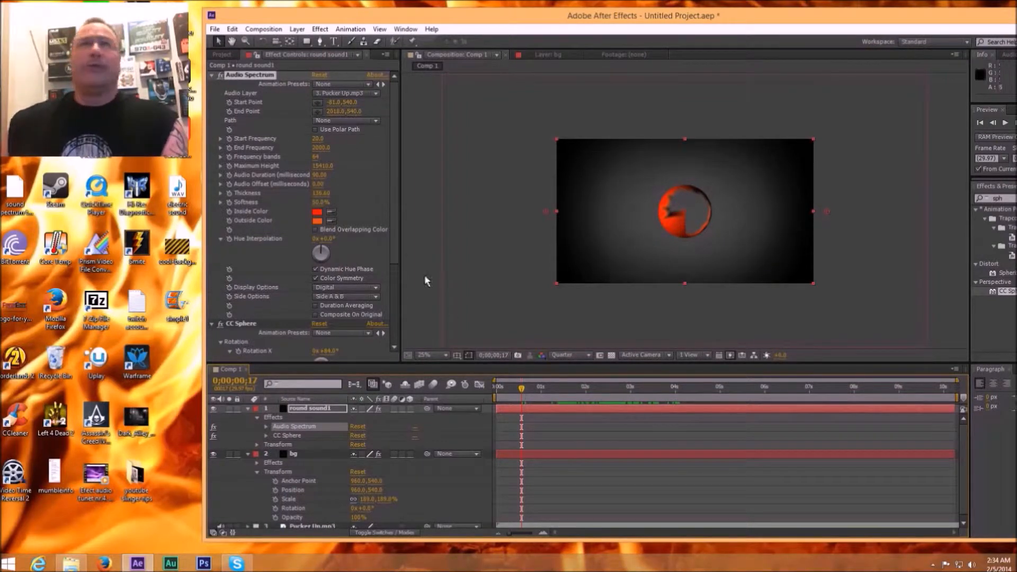
Step: Set the Audio Spectrum's display option to Analog lines and scrub the timeline to 0;00;01;03 to preview it
drag(395, 241, 396, 286)
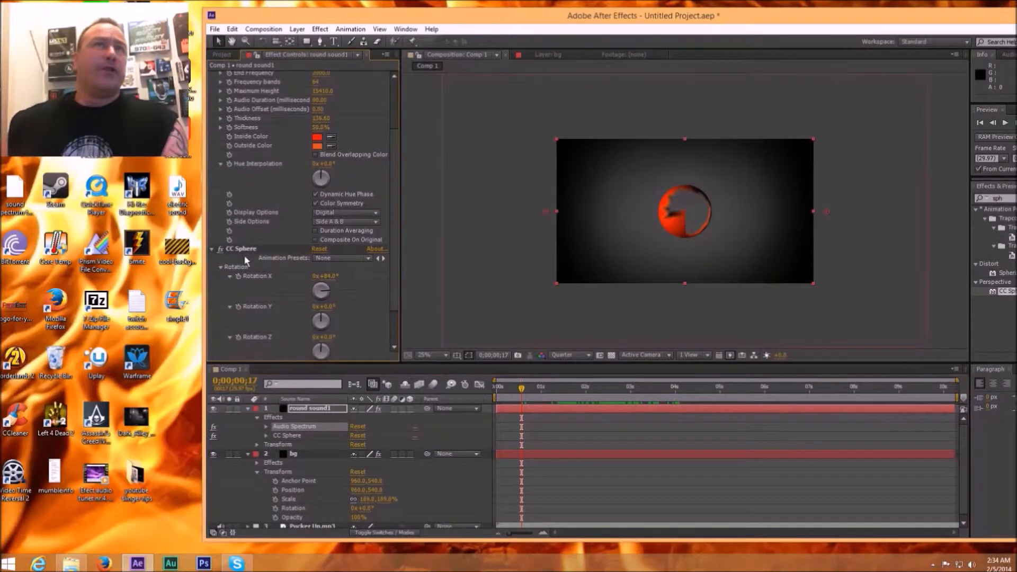
click(376, 212)
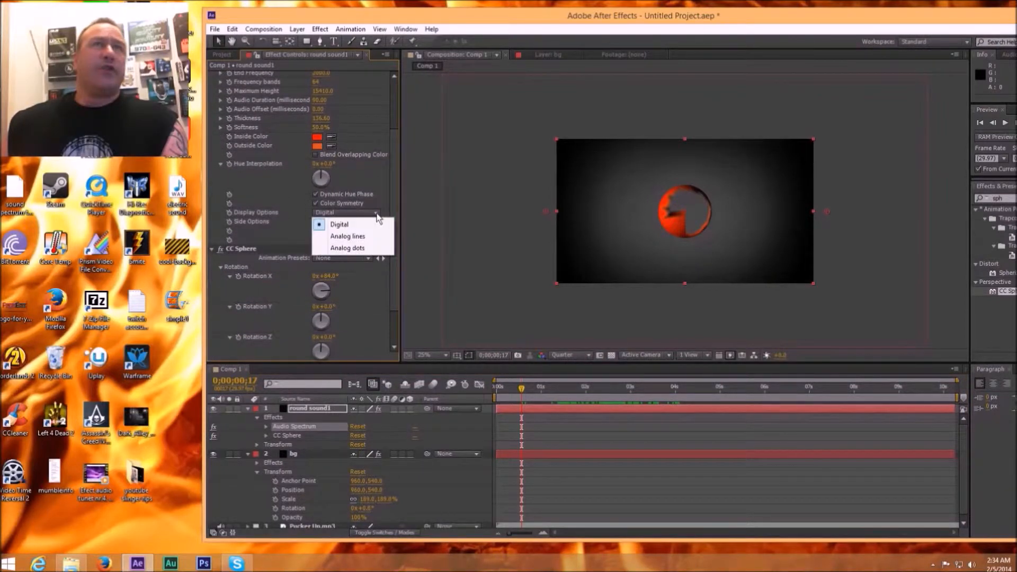
click(361, 236)
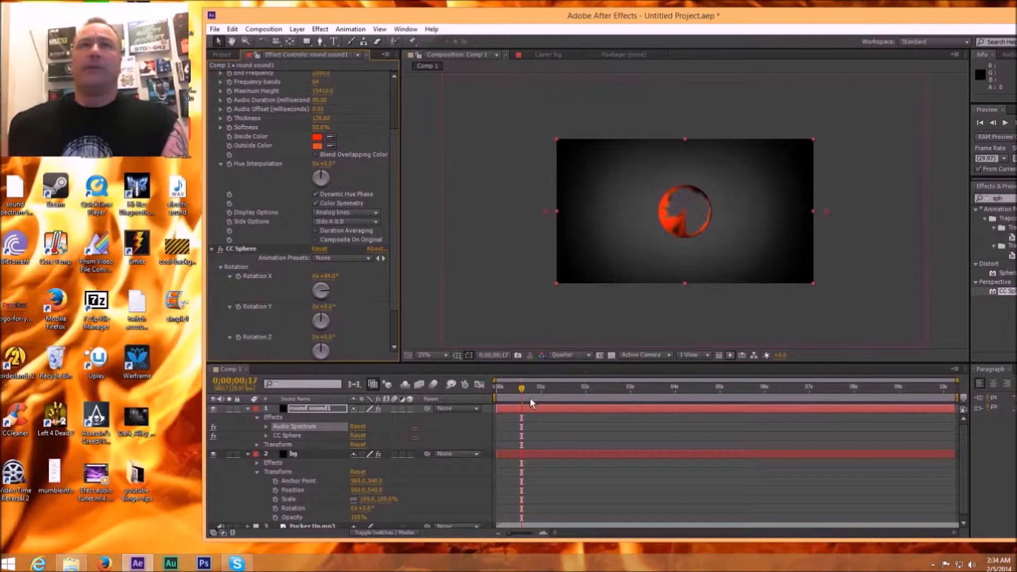
drag(520, 389, 556, 395)
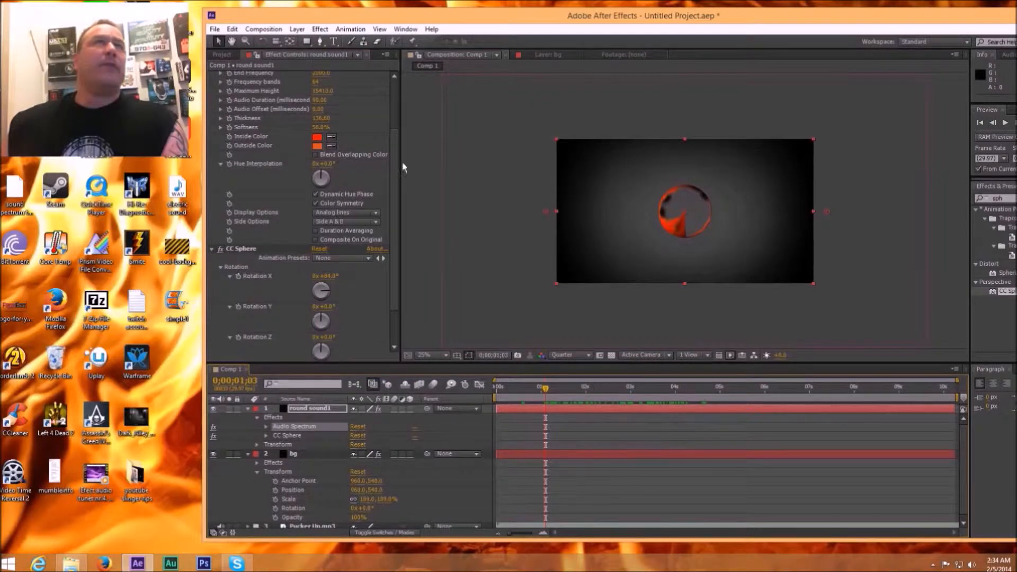
Step: Reduce the Audio Spectrum thickness to about 51
drag(392, 168, 397, 109)
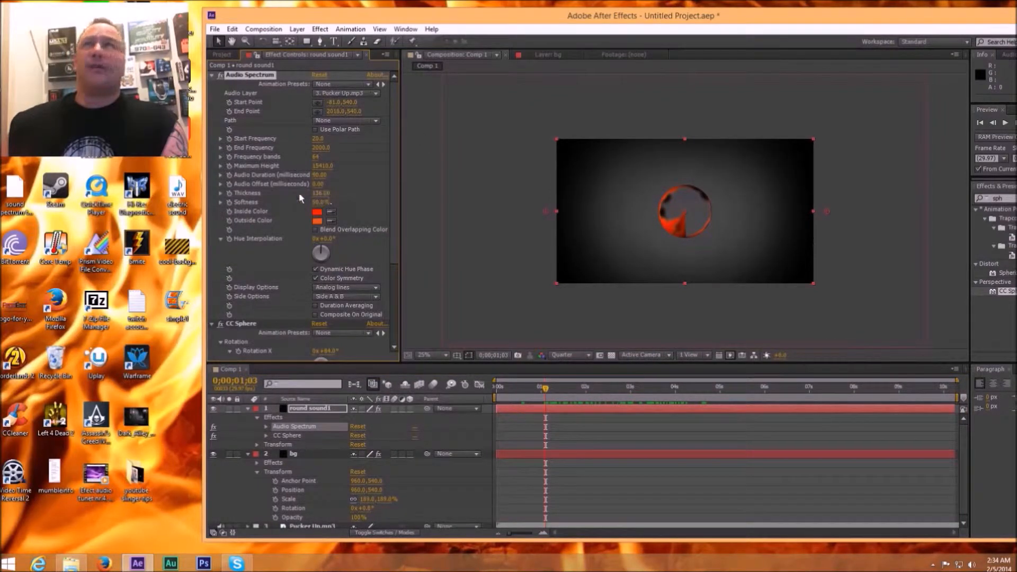
drag(155, 198, 3, 197)
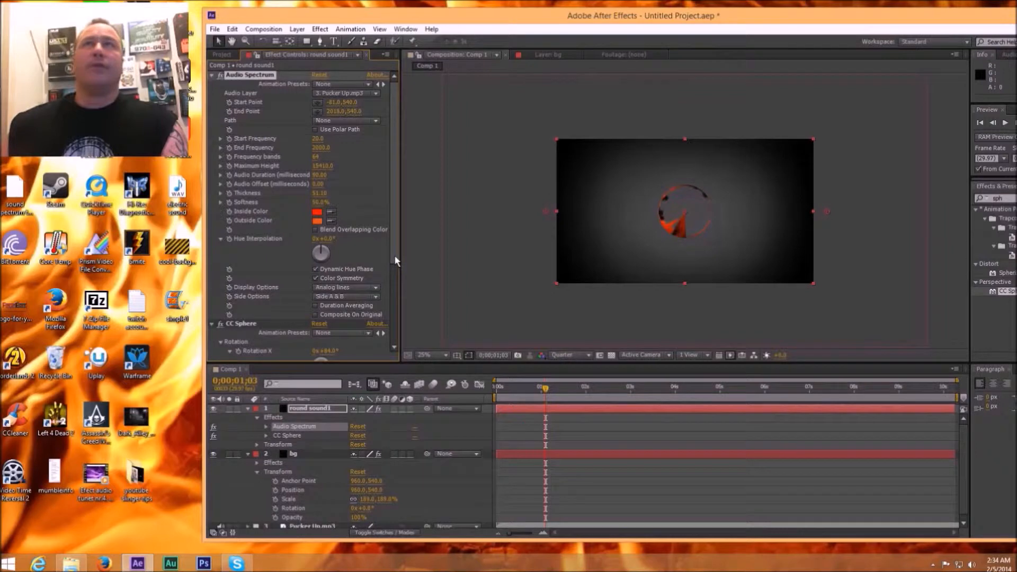
Step: Try the Audio Spectrum's Side A, settle on Side B as its side option, and scrub the timeline to 0;00;01;26
drag(394, 255, 394, 278)
click(377, 250)
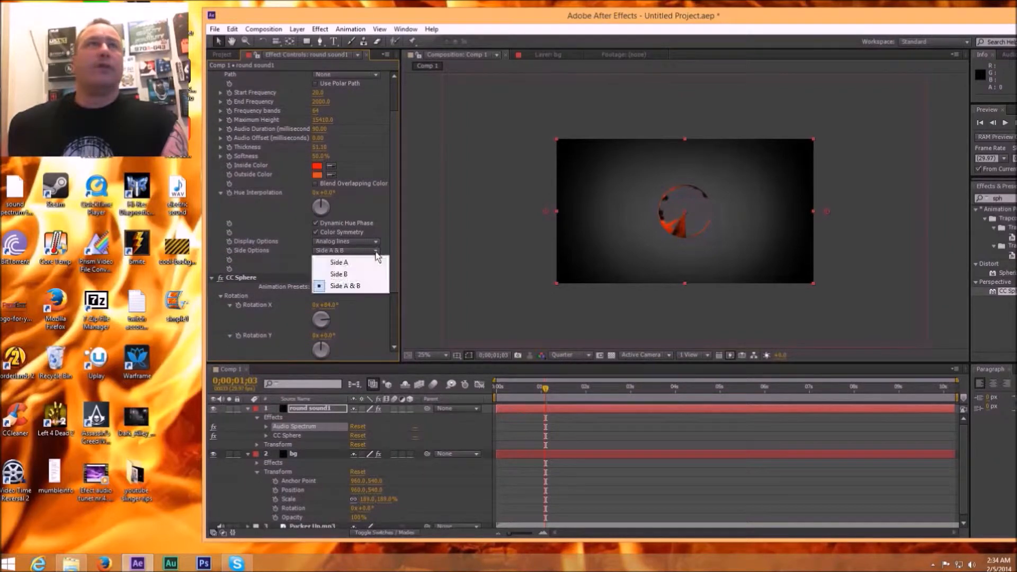
click(352, 262)
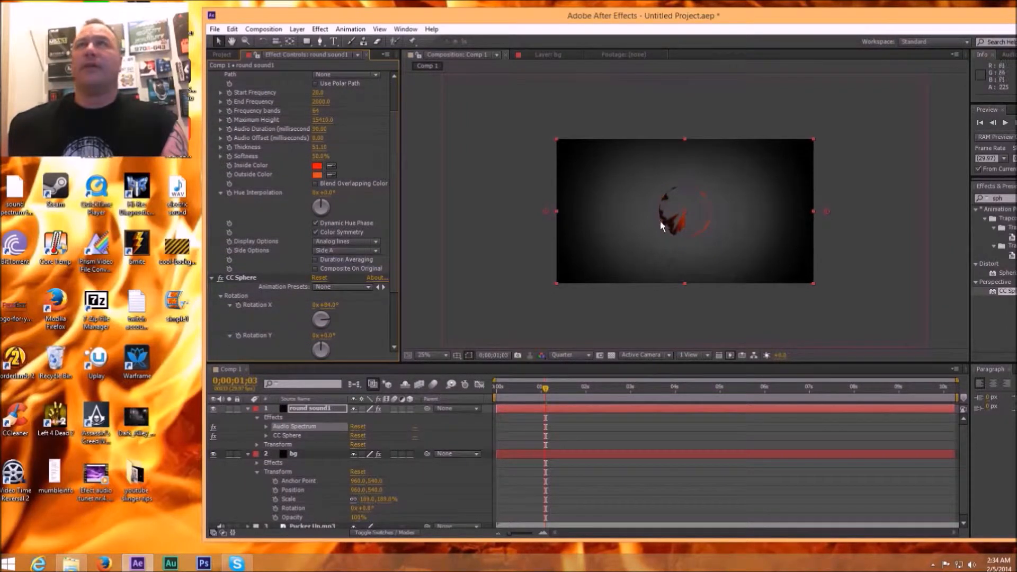
click(377, 249)
click(352, 272)
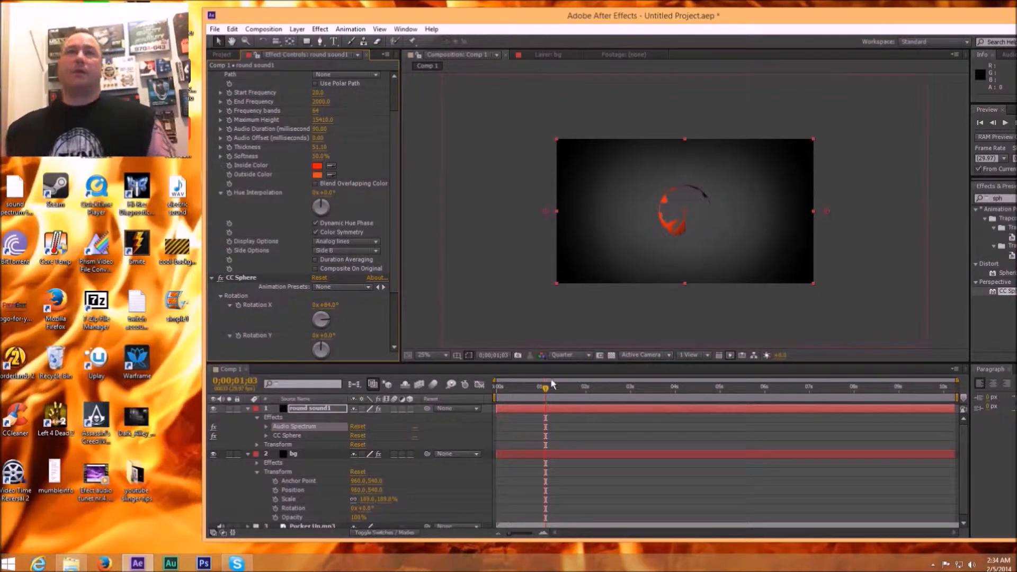
drag(548, 386, 583, 392)
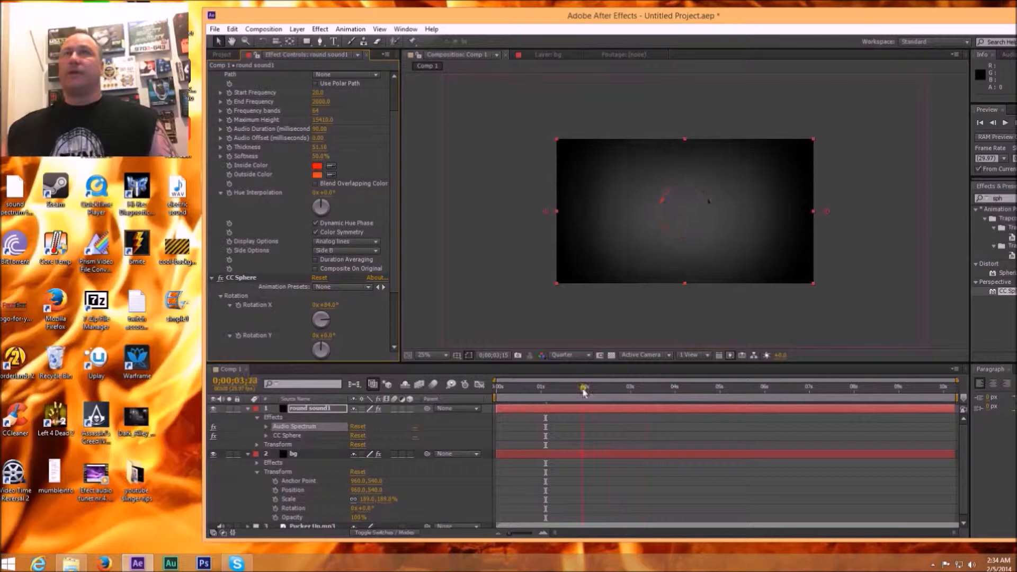
Step: Duplicate the round sound1 layer and set the copy's rotation to 125°
click(613, 411)
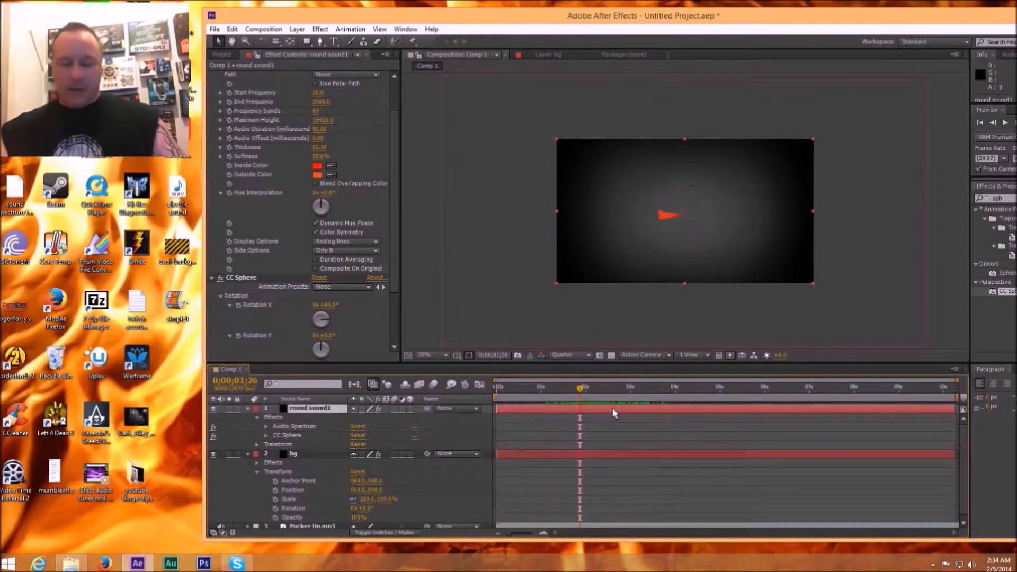
key(ctrl+d)
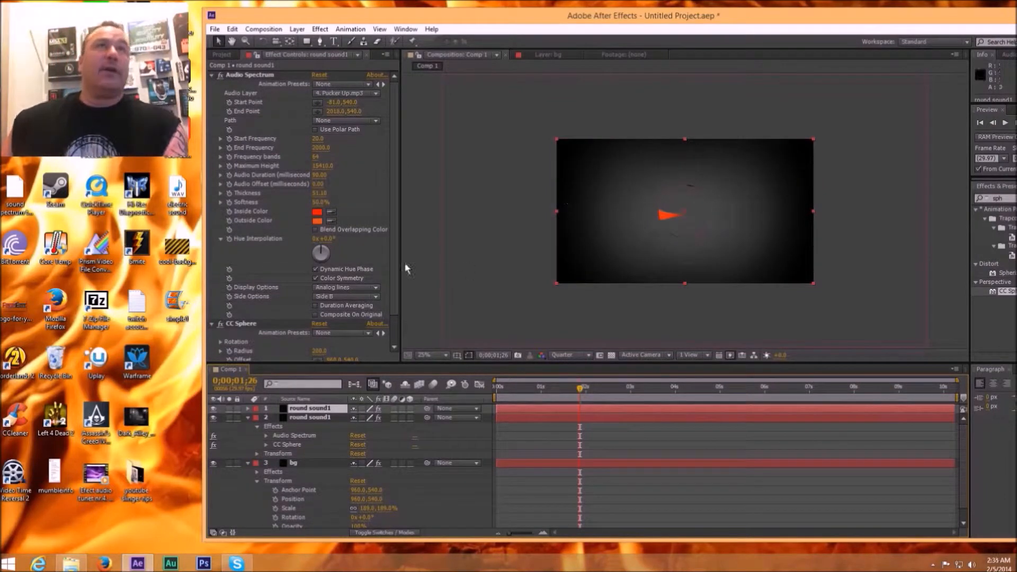
click(248, 416)
click(247, 409)
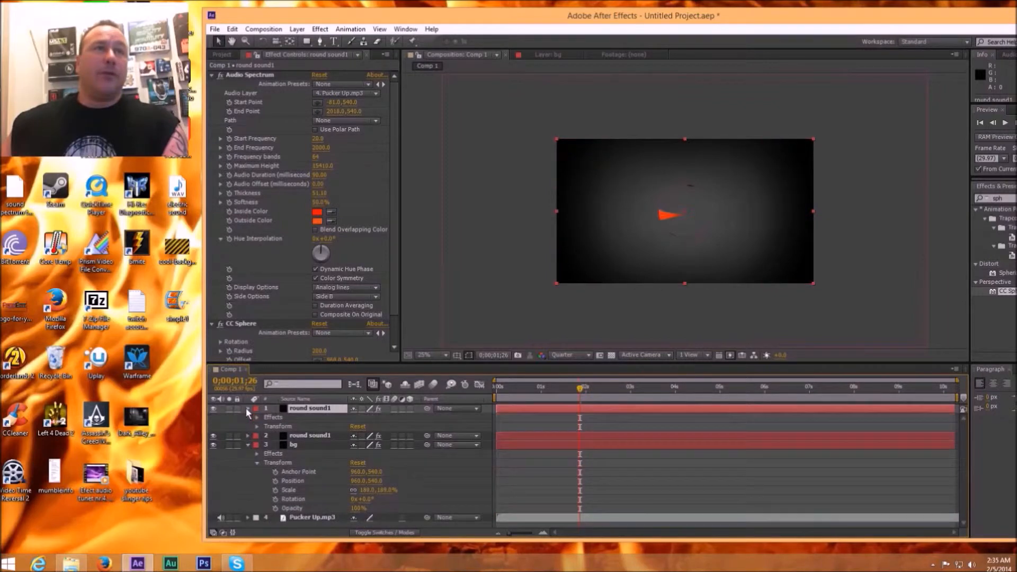
click(257, 426)
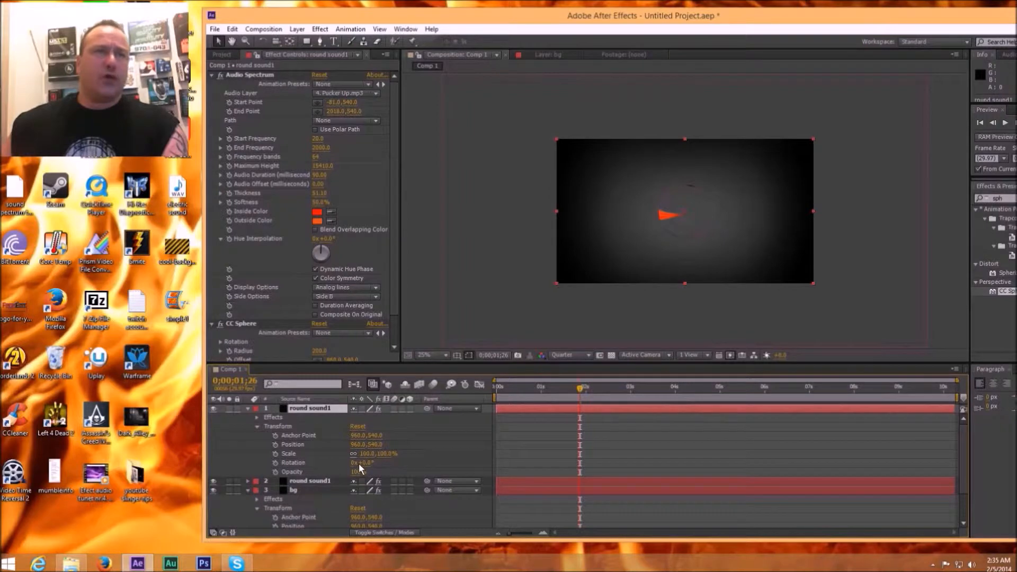
drag(365, 463, 453, 460)
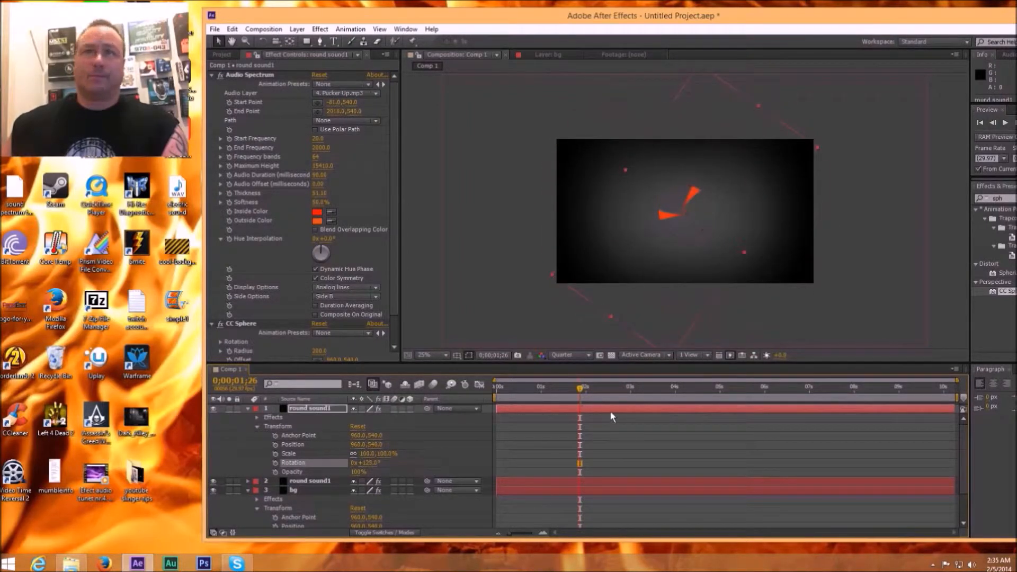
Step: Rotate a duplicate of the 125° round sound1 layer to 244° and scrub the timeline to 0;00;01;08 to preview the three layers
click(529, 408)
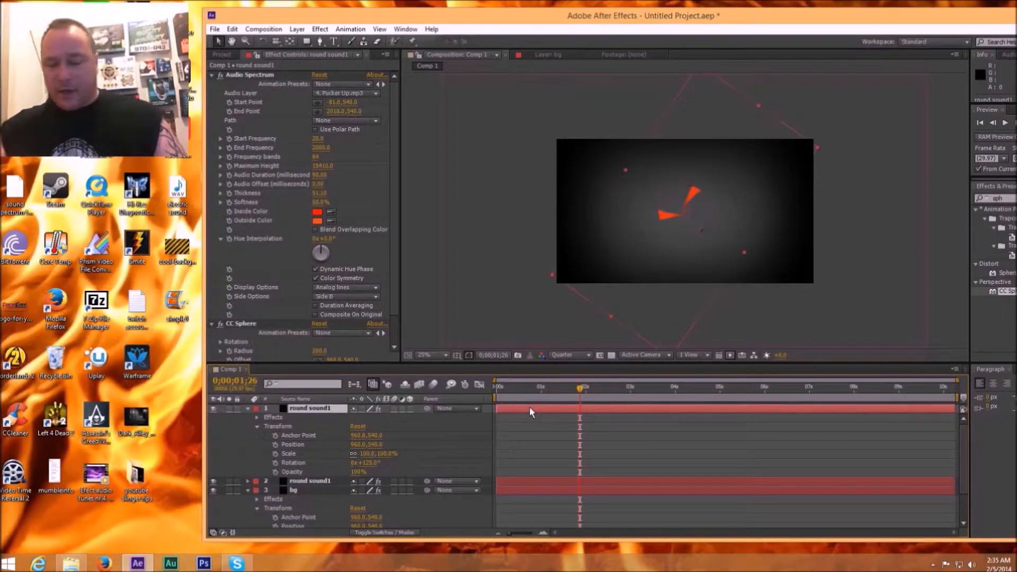
key(ctrl+d)
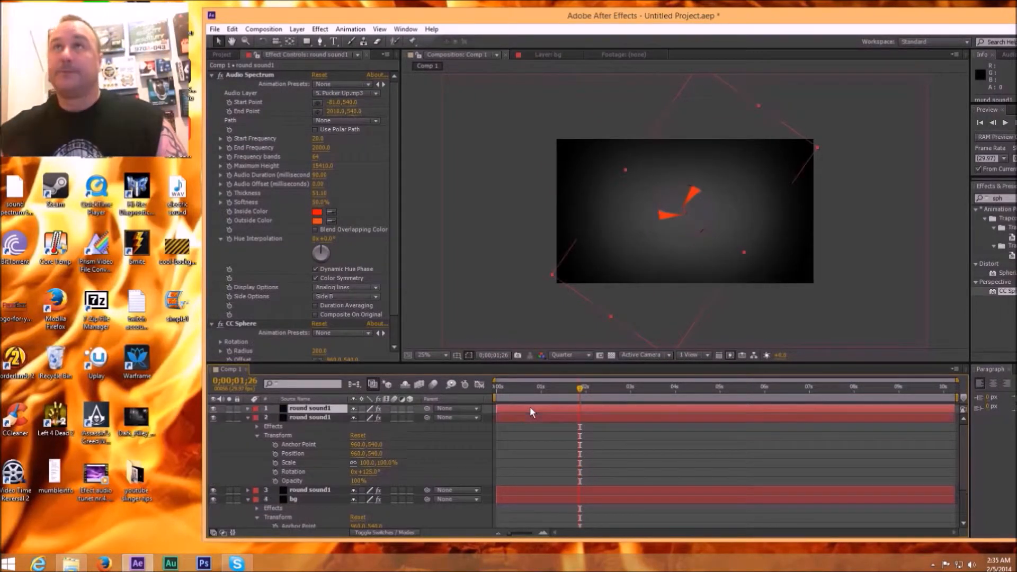
click(248, 418)
click(248, 409)
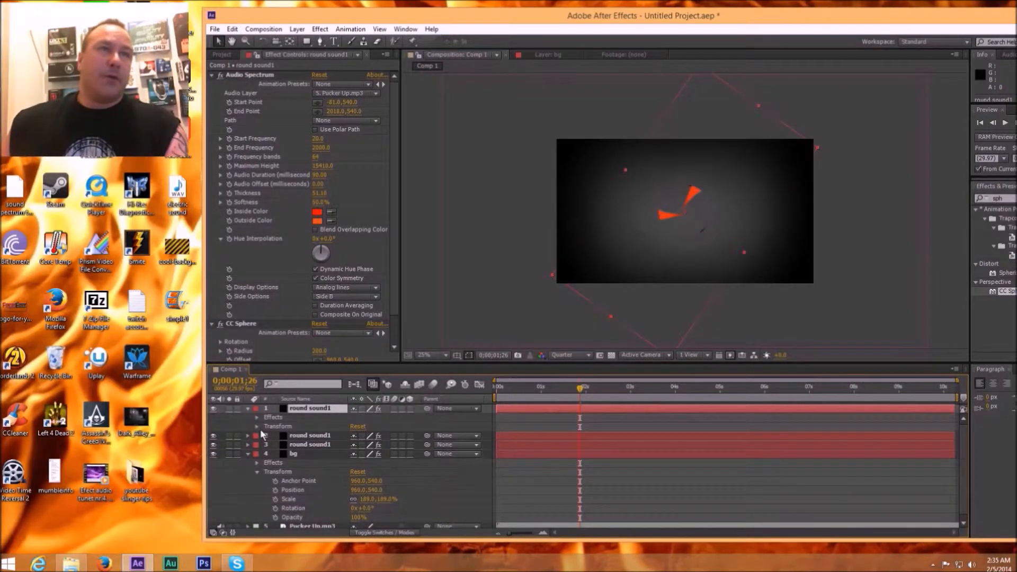
click(258, 426)
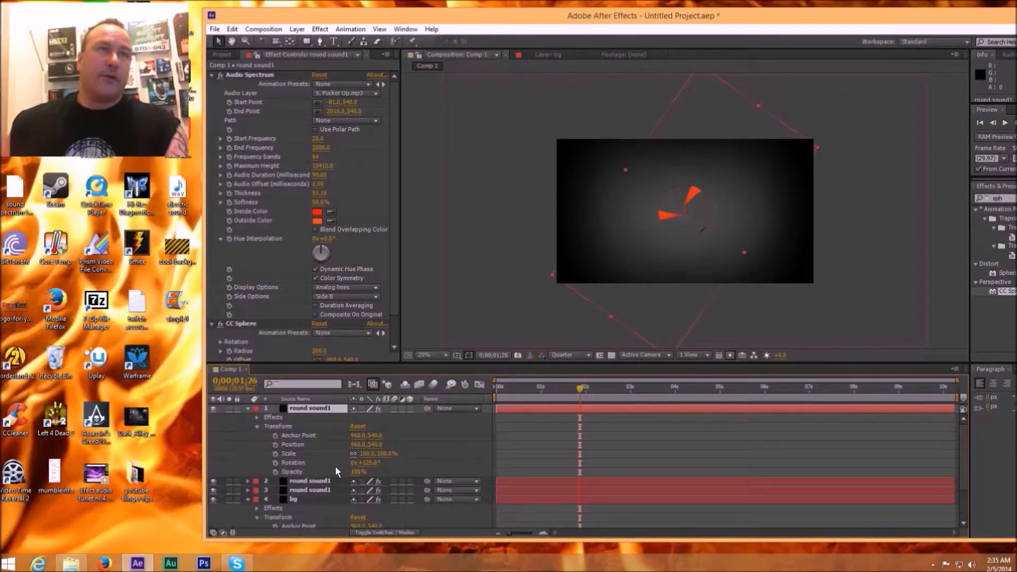
drag(364, 462, 430, 466)
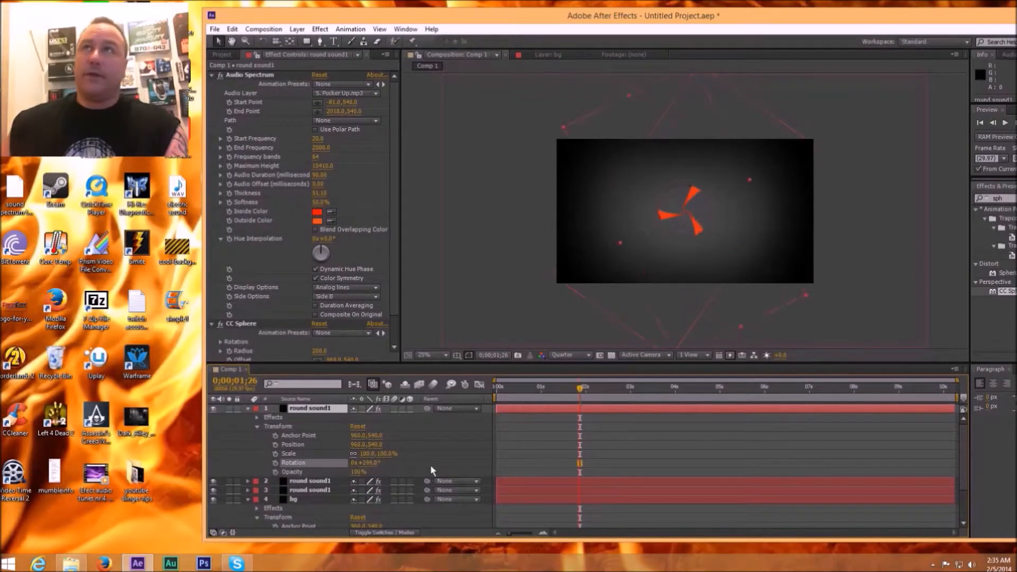
click(628, 411)
click(248, 409)
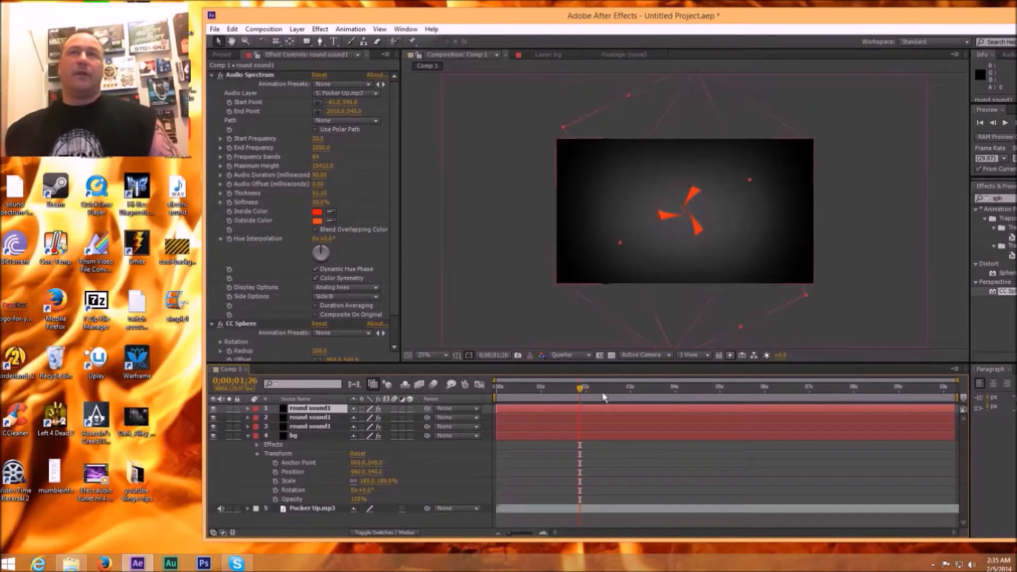
drag(580, 391, 554, 395)
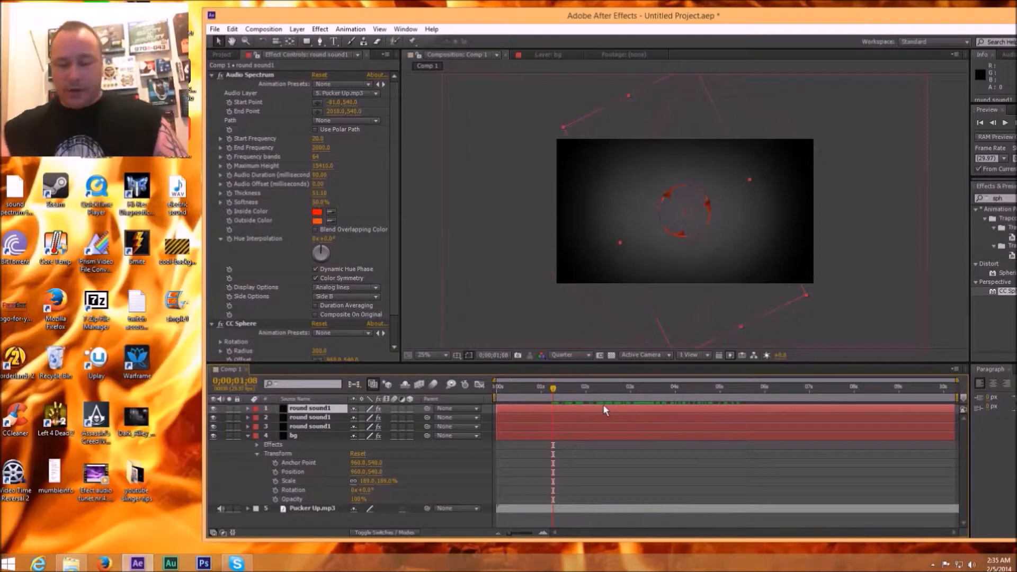
Step: Duplicate the topmost round sound1 layer and scale the copy down to 64%
key(ctrl+d)
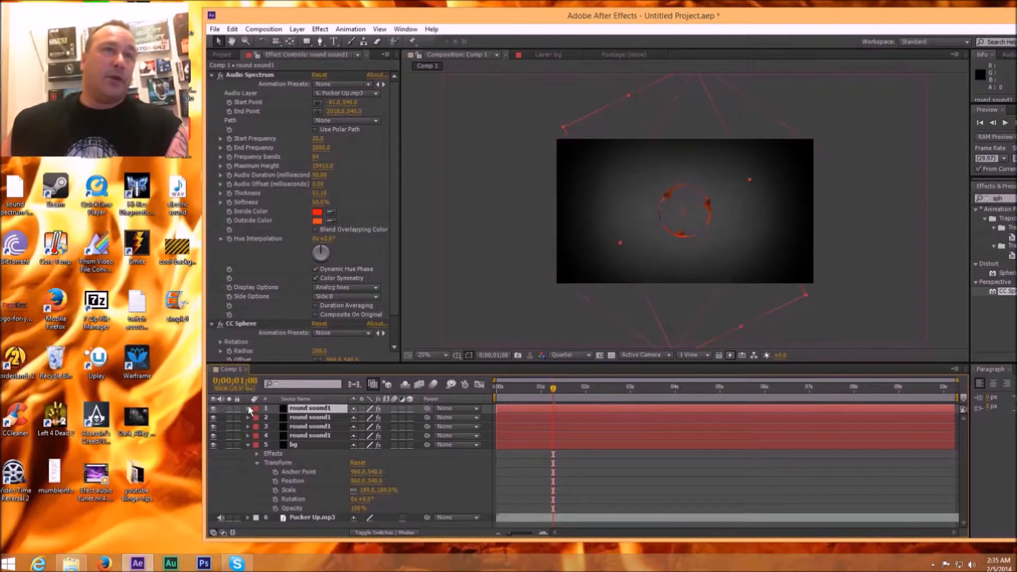
click(247, 445)
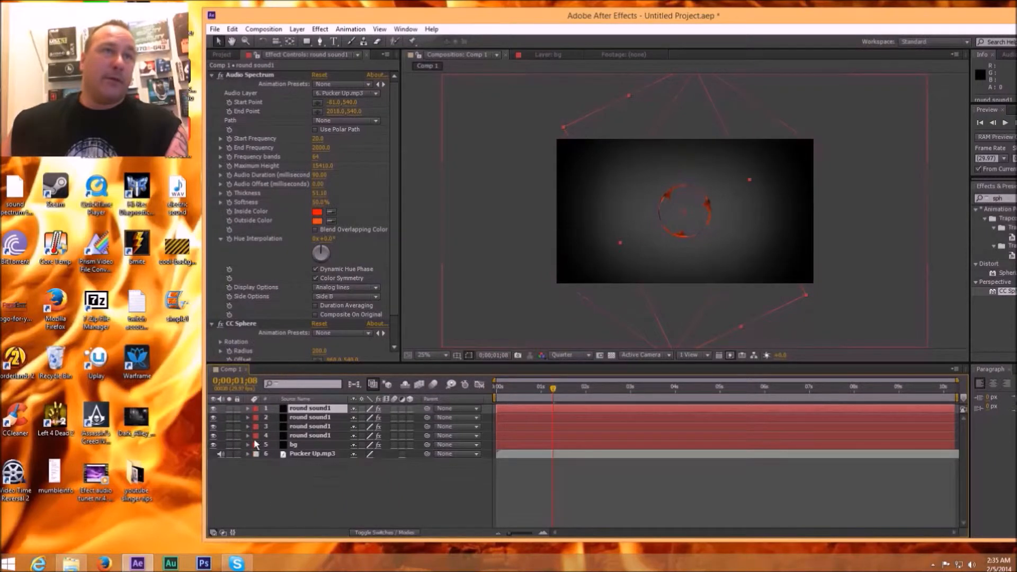
click(248, 406)
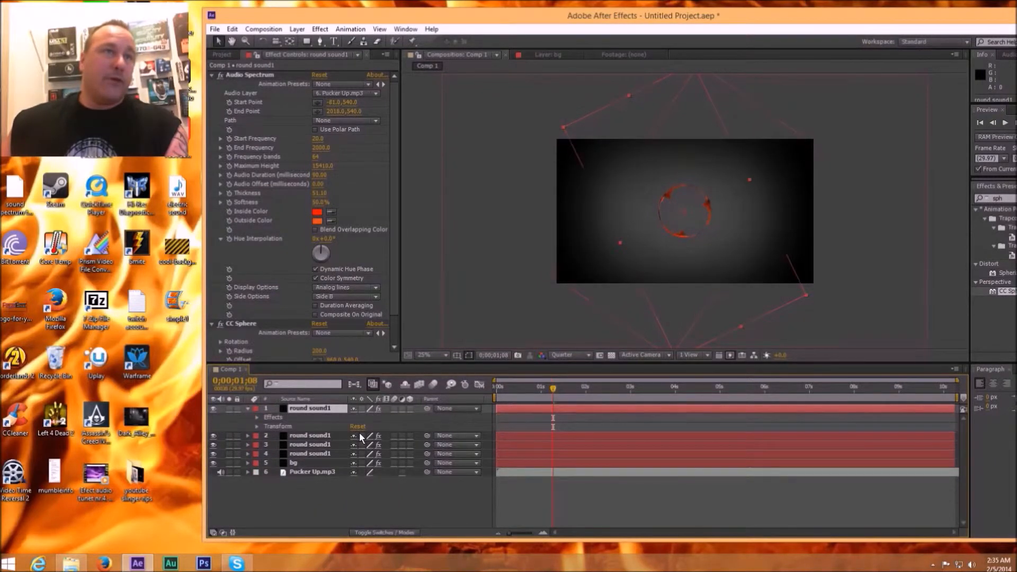
click(257, 426)
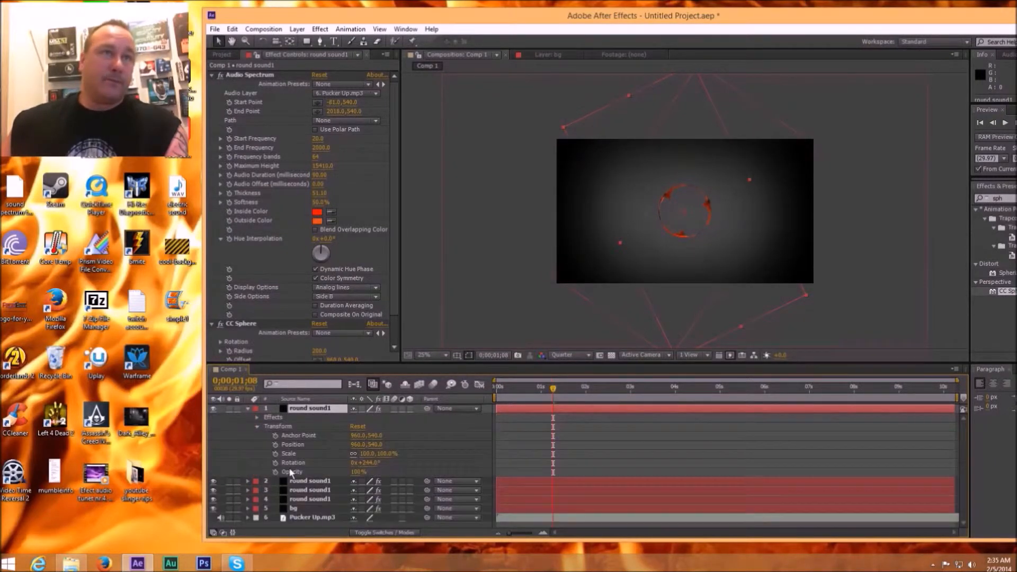
drag(383, 454, 364, 454)
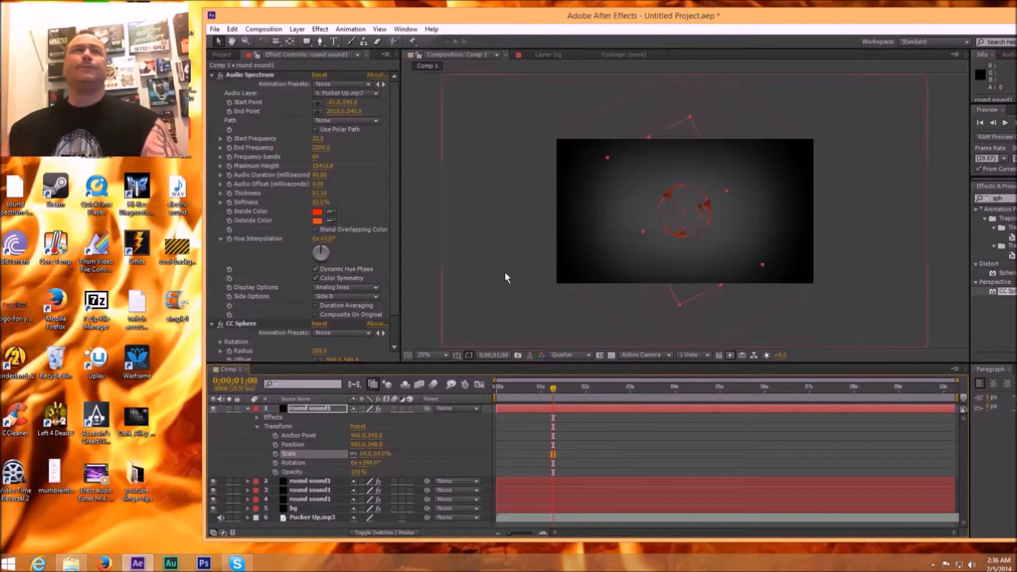
Step: Change the scaled-down layer's Audio Spectrum inside color to blue 0000FF and scrub the timeline to 0;00;01;10 to preview it
click(317, 212)
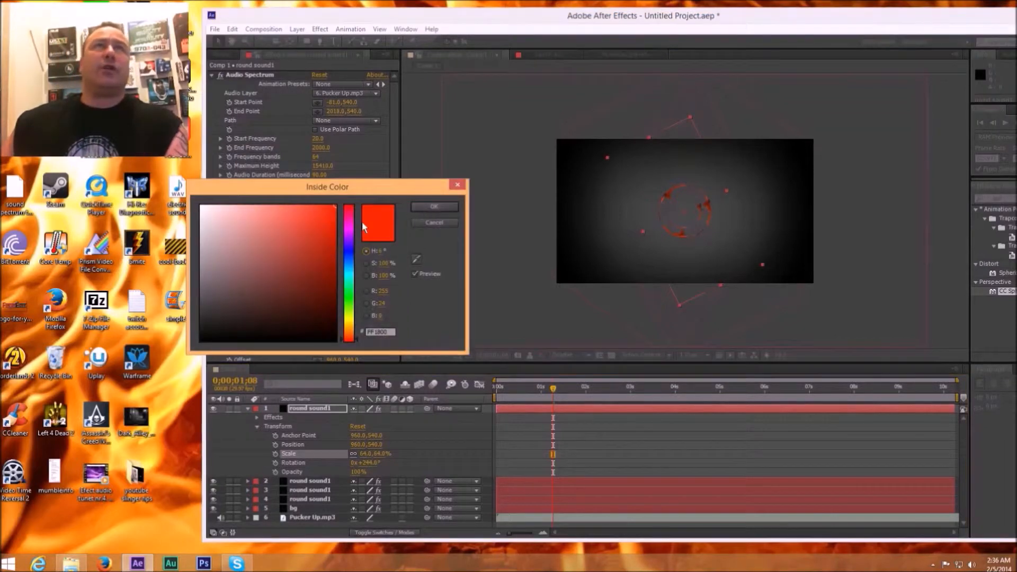
click(348, 250)
click(427, 208)
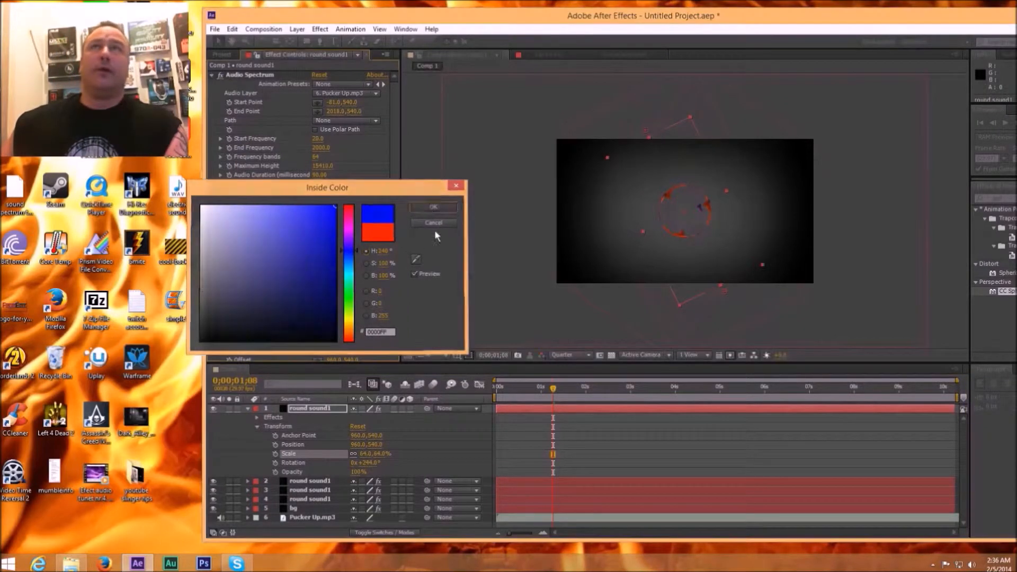
mouse_move(566, 391)
mouse_down()
mouse_move(594, 390)
mouse_move(556, 391)
mouse_up()
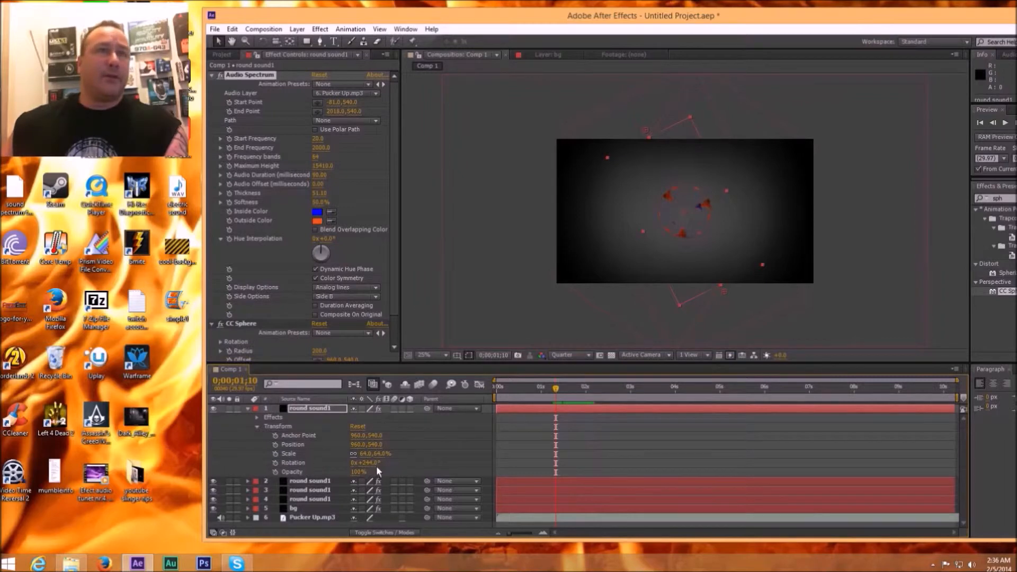
Step: Set the blue layer's rotation to 301° and raise its Audio Spectrum thickness to about 163
drag(367, 461, 371, 463)
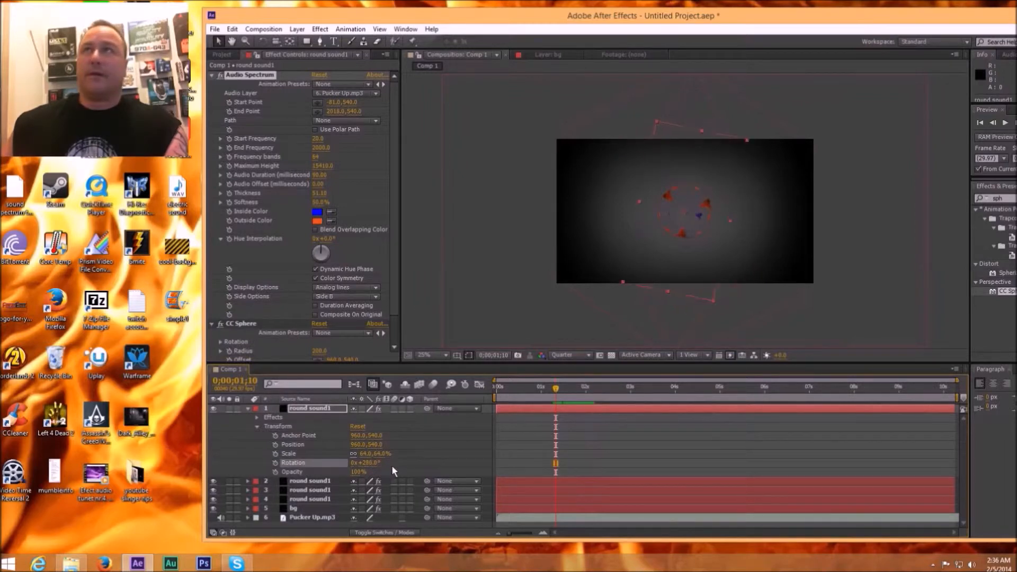
drag(396, 465, 433, 419)
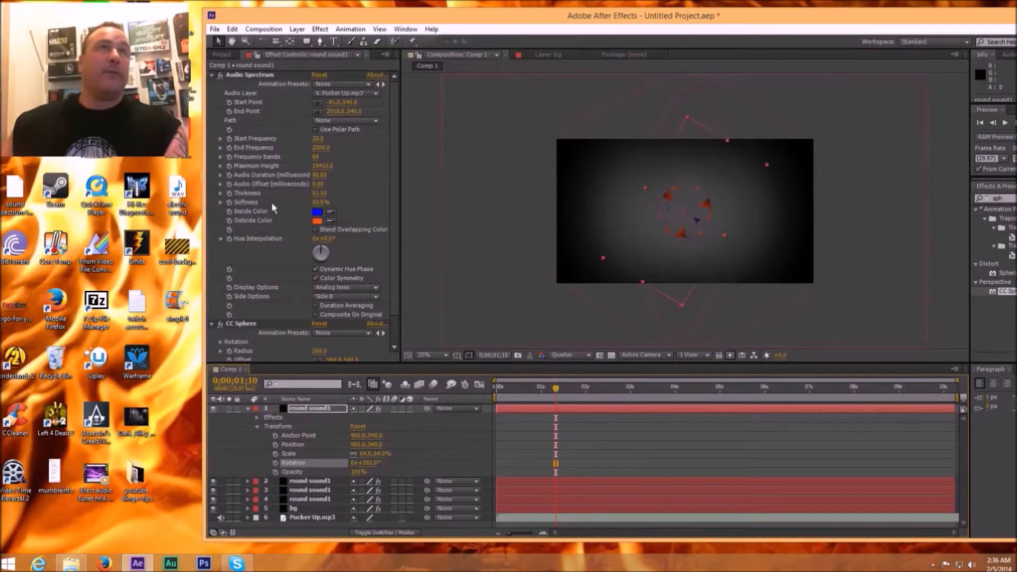
drag(314, 195, 363, 200)
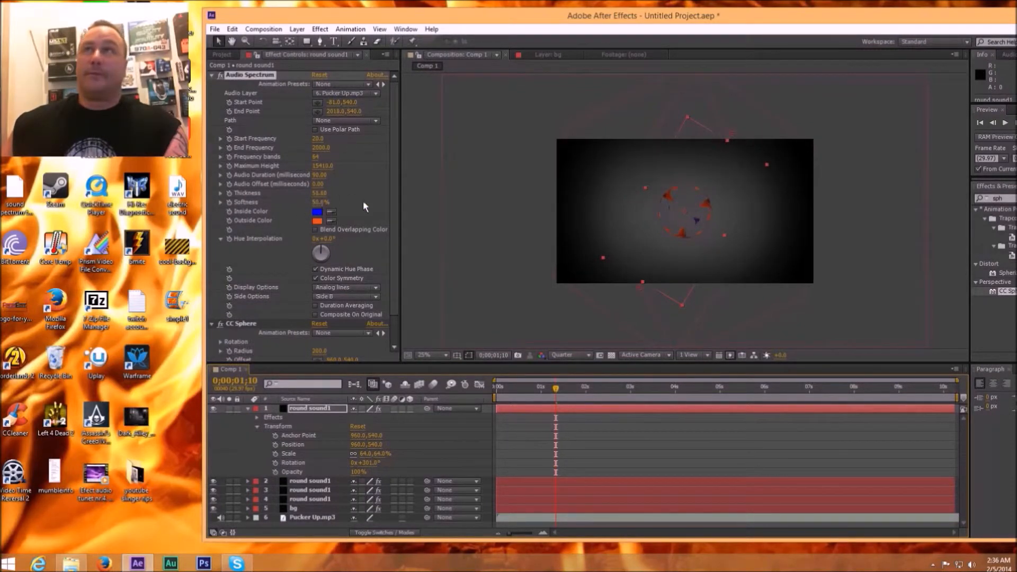
drag(572, 211, 788, 212)
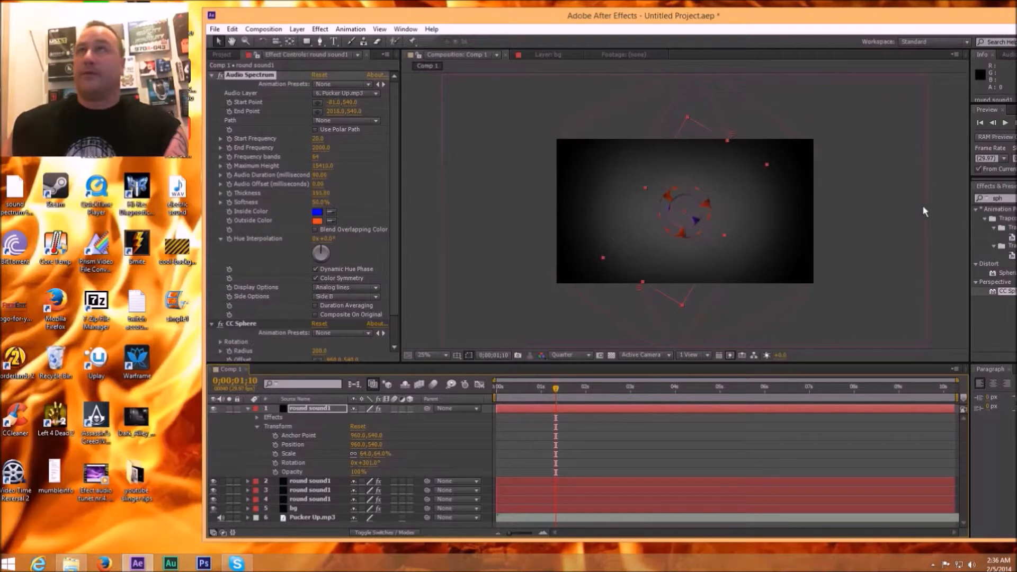
Step: Duplicate the blue round sound1 layer and set the copy's rotation to 1x+40°
click(573, 410)
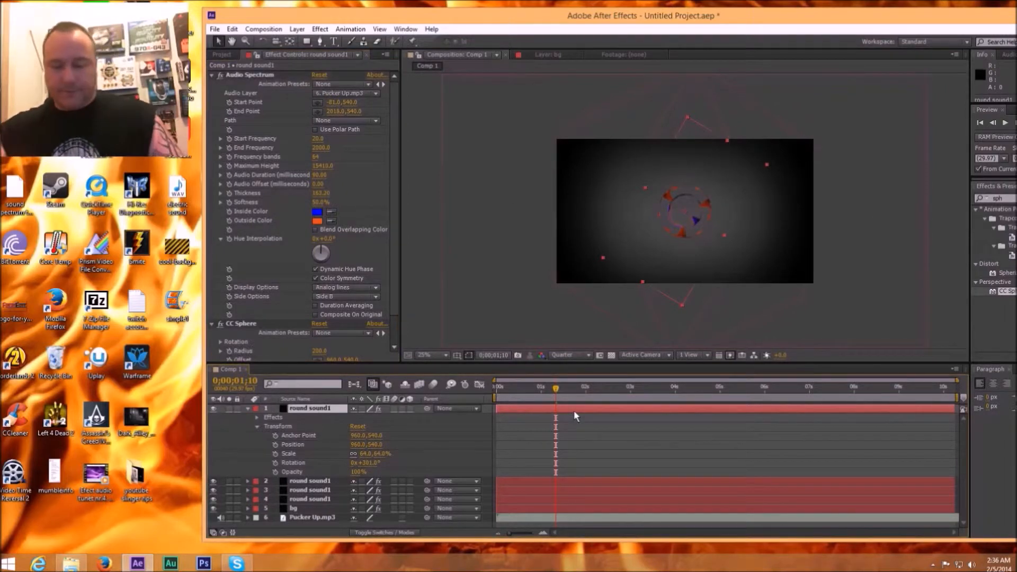
key(ctrl+d)
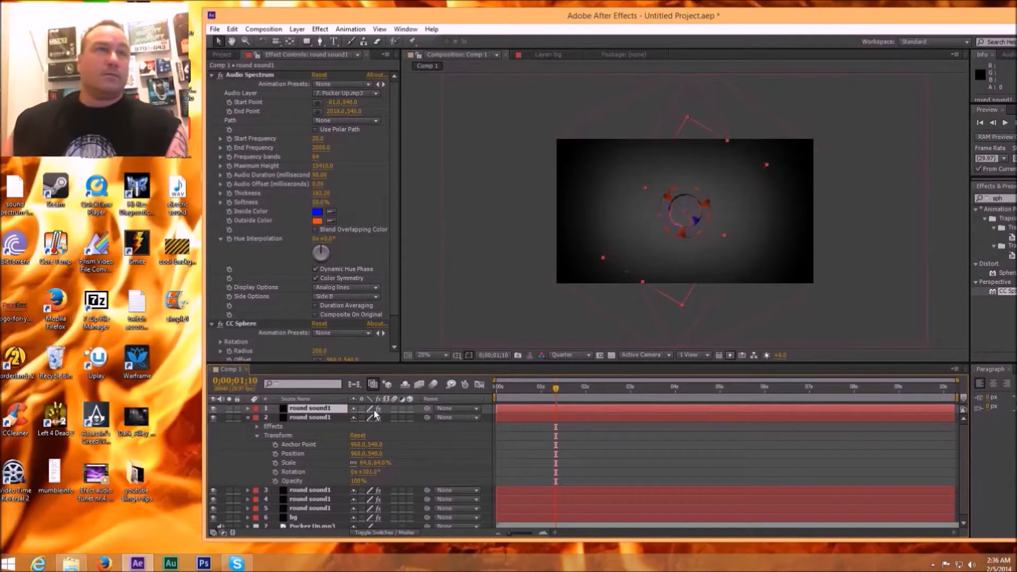
click(246, 417)
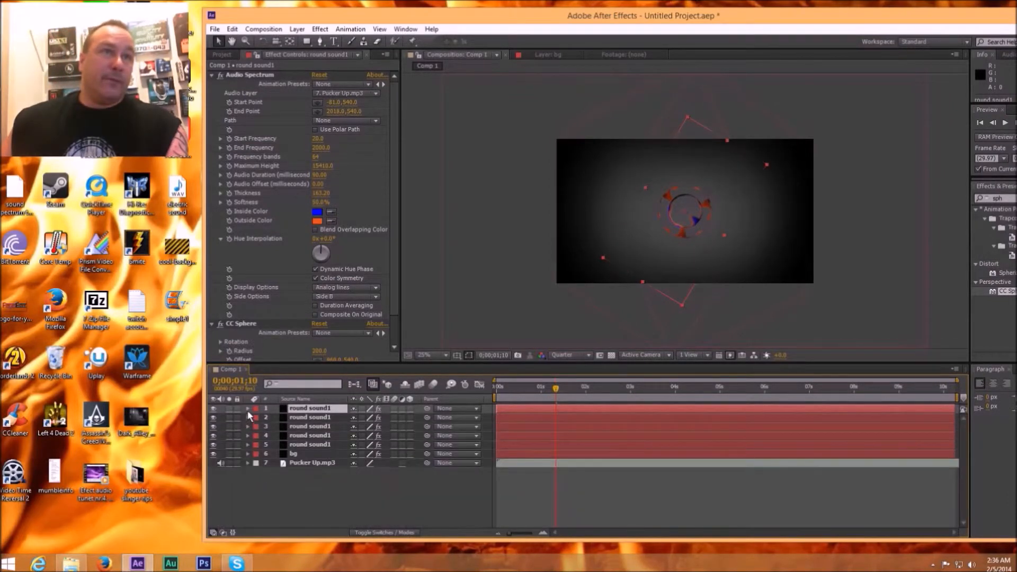
click(247, 408)
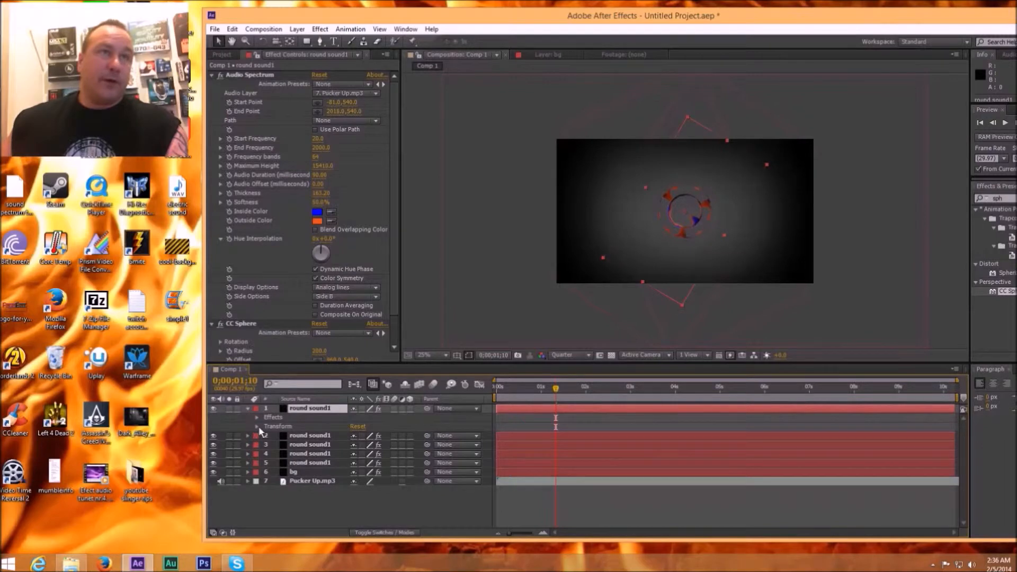
click(257, 426)
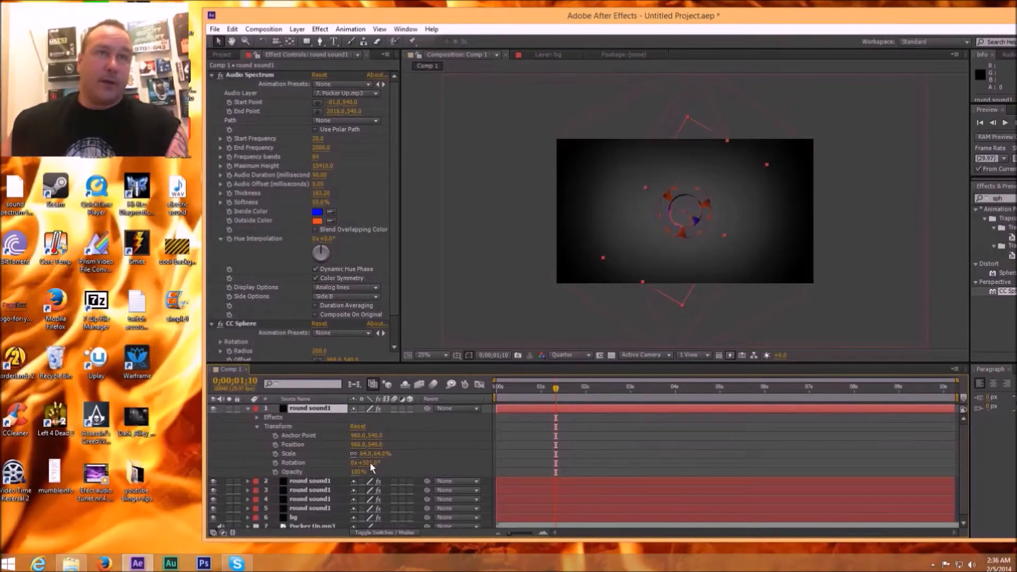
drag(366, 463, 418, 461)
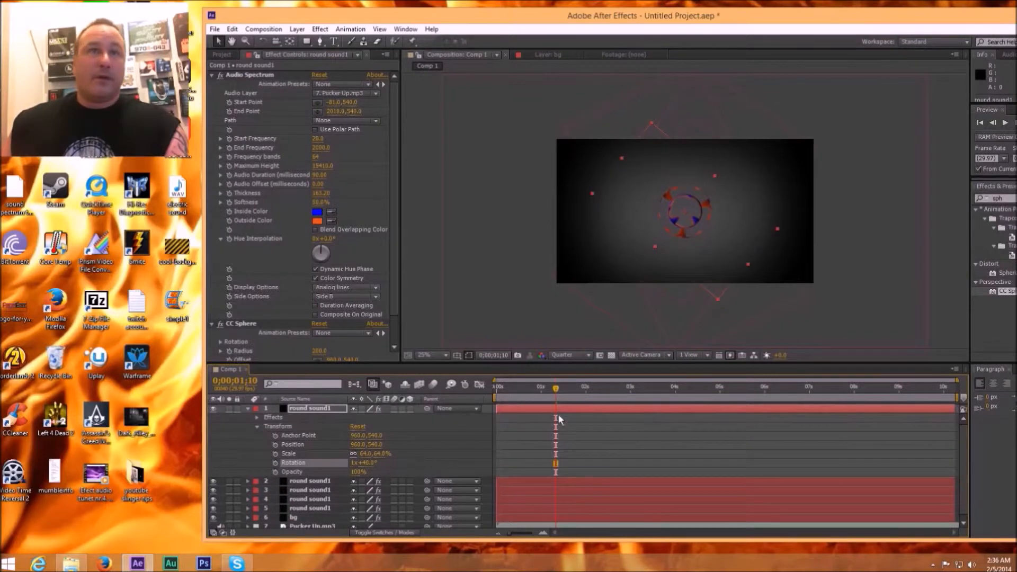
click(248, 408)
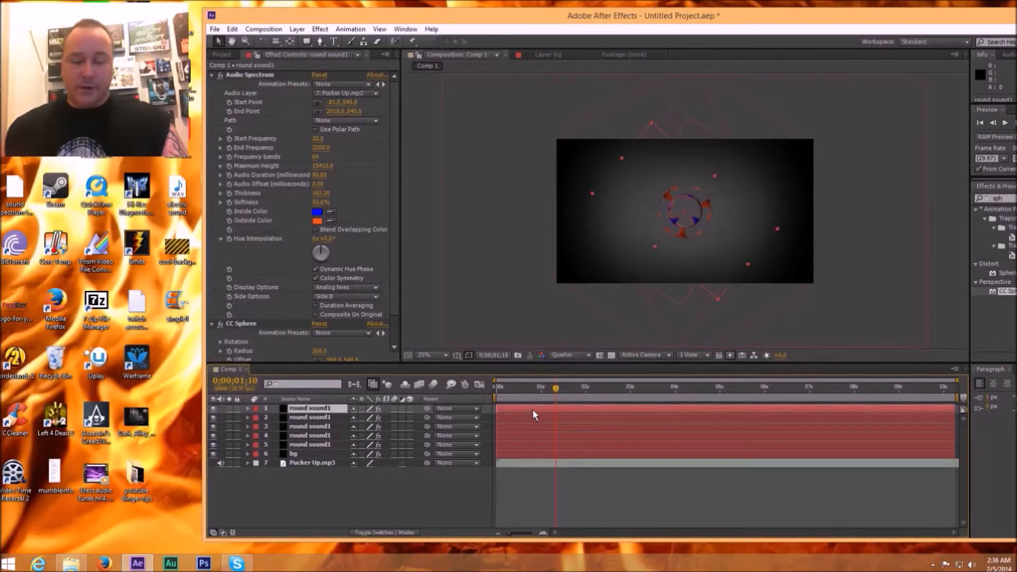
Step: Duplicate the topmost round sound1 layer, set the copy's rotation to 1x+168°, and preview the result at 0;00;03;17
key(ctrl+d)
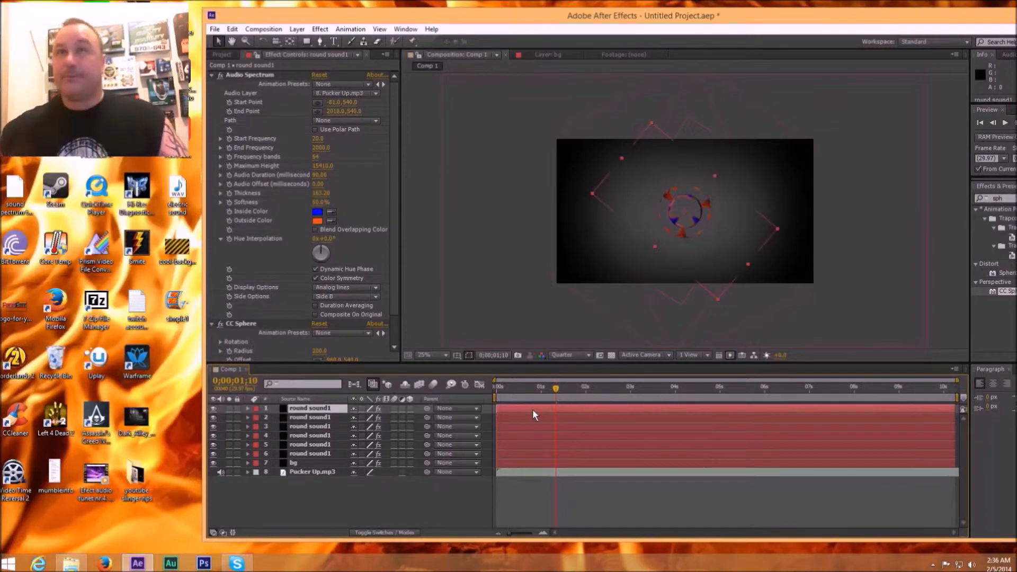
click(248, 409)
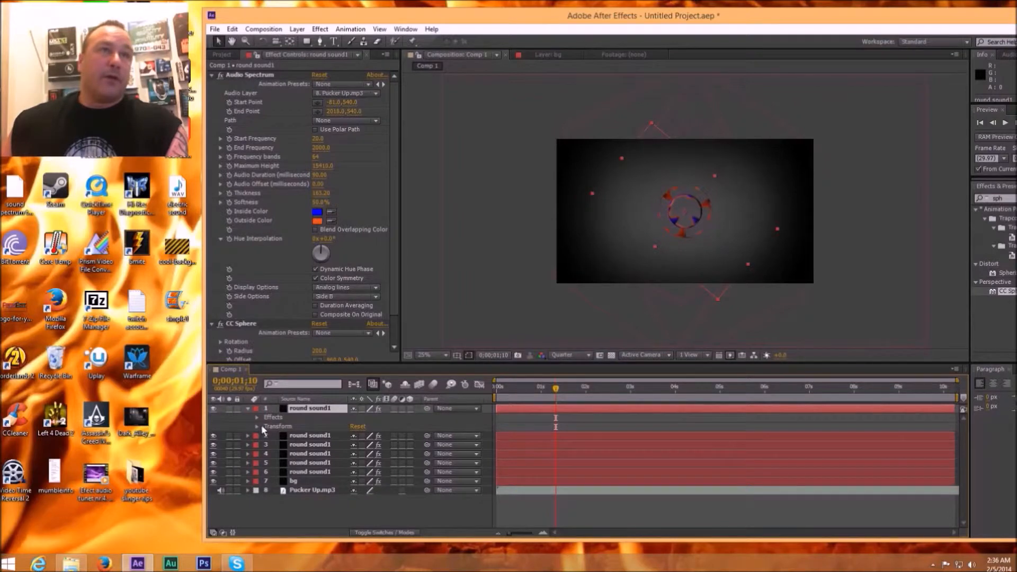
click(258, 427)
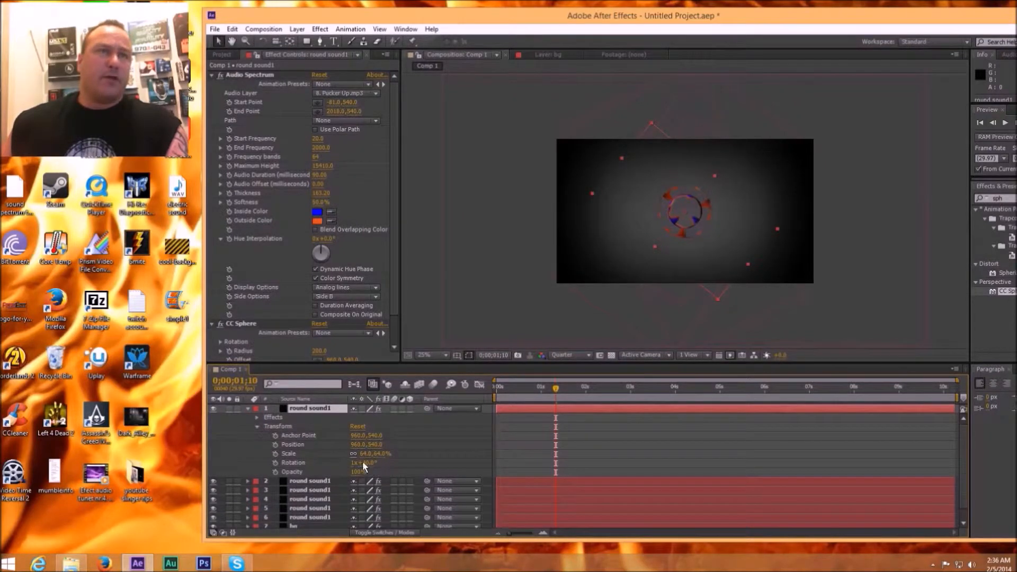
drag(362, 459, 431, 461)
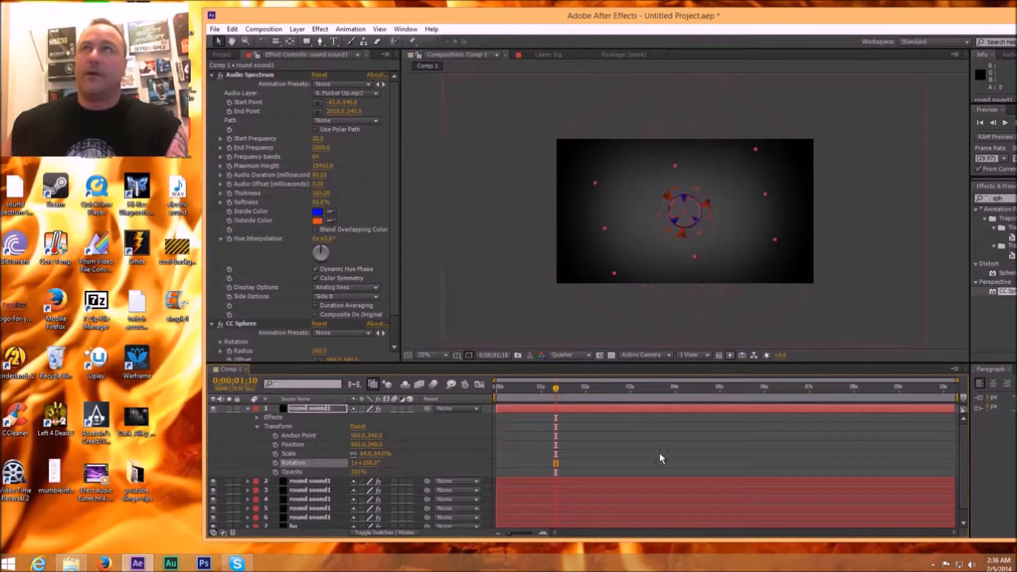
click(247, 408)
drag(558, 392, 659, 390)
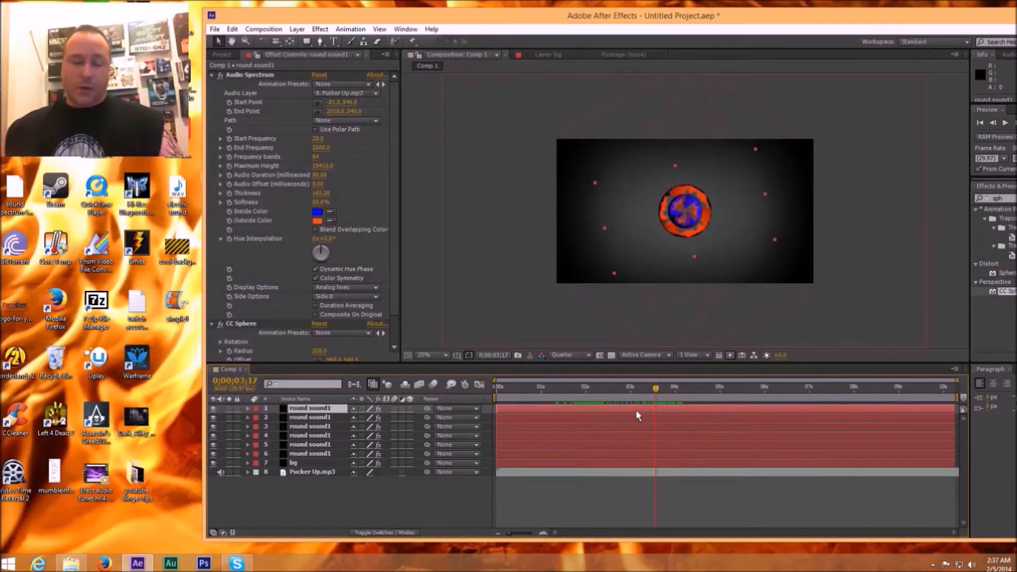
Step: Duplicate the topmost round sound1 layer and change the copy's Audio Spectrum inside color to bright green
key(ctrl+d)
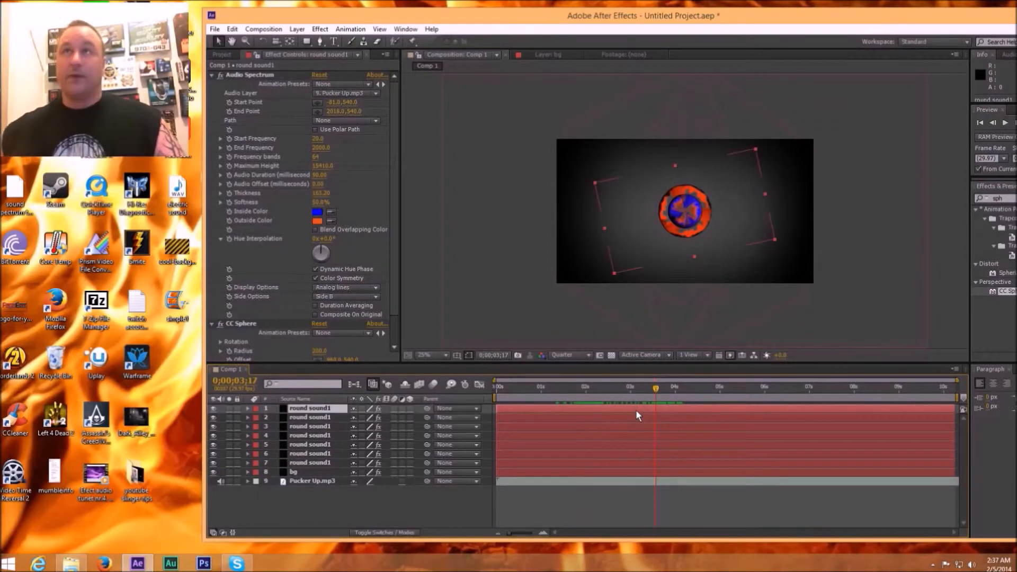
click(318, 212)
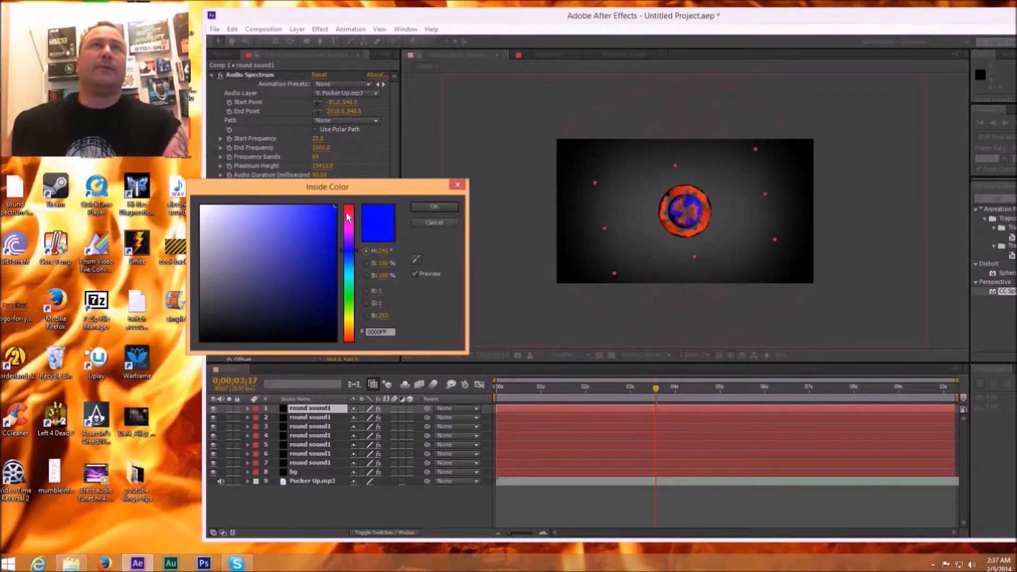
click(352, 283)
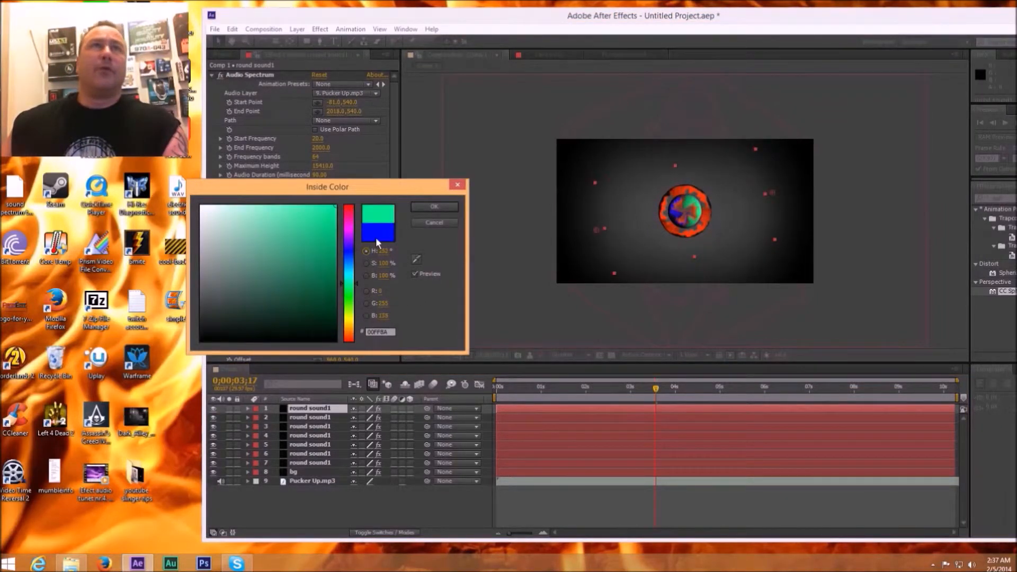
click(434, 207)
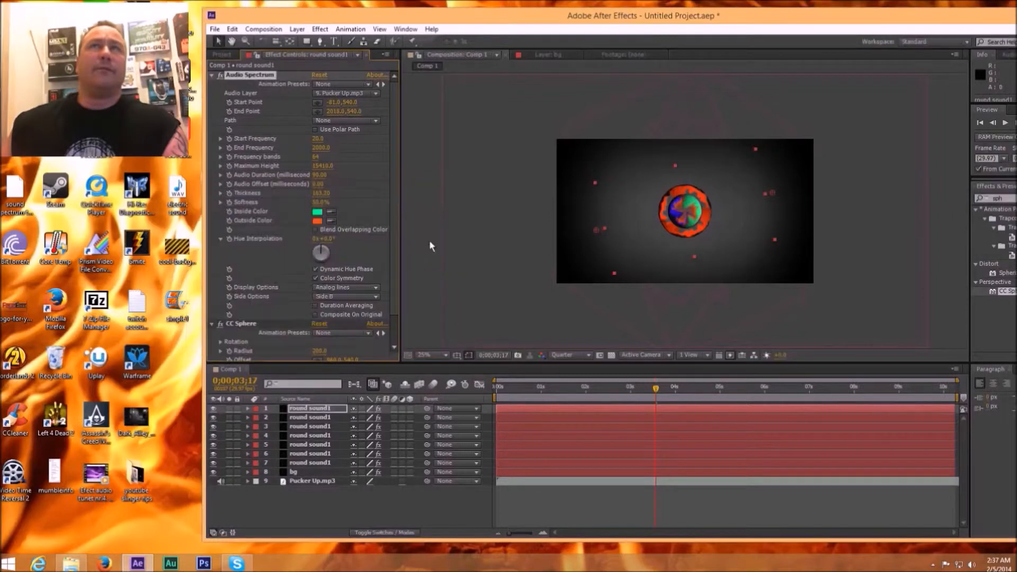
Step: Set the new layer's Audio Spectrum outside color to dark green 0F7242 and its hue interpolation to about -86°
click(318, 221)
click(351, 284)
click(318, 281)
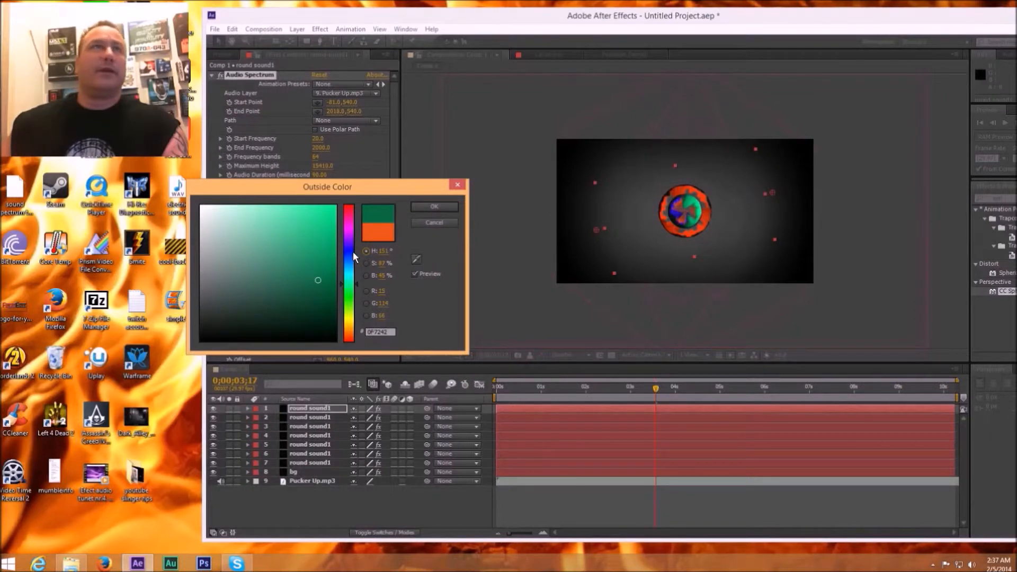
click(427, 209)
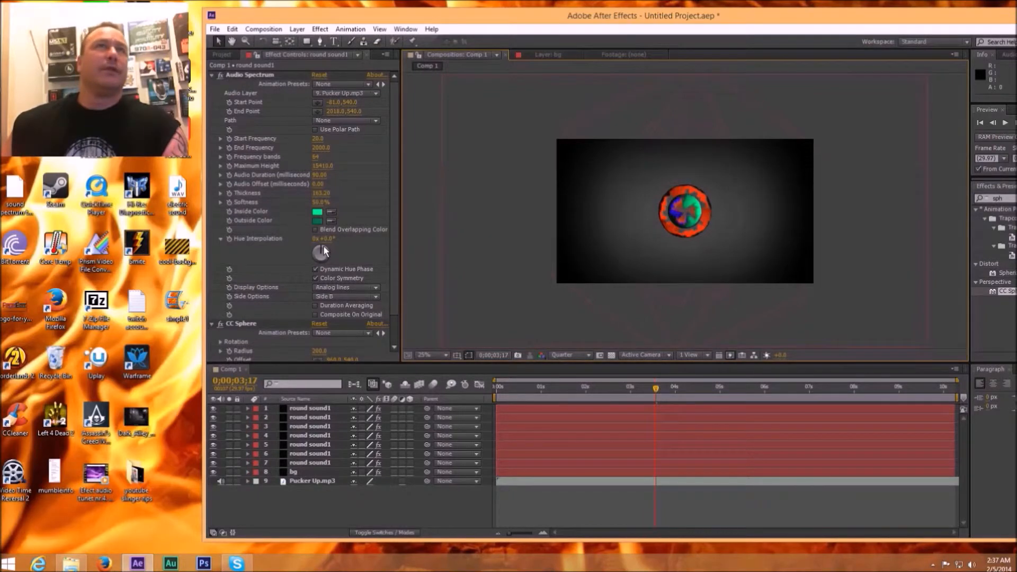
drag(324, 247, 342, 247)
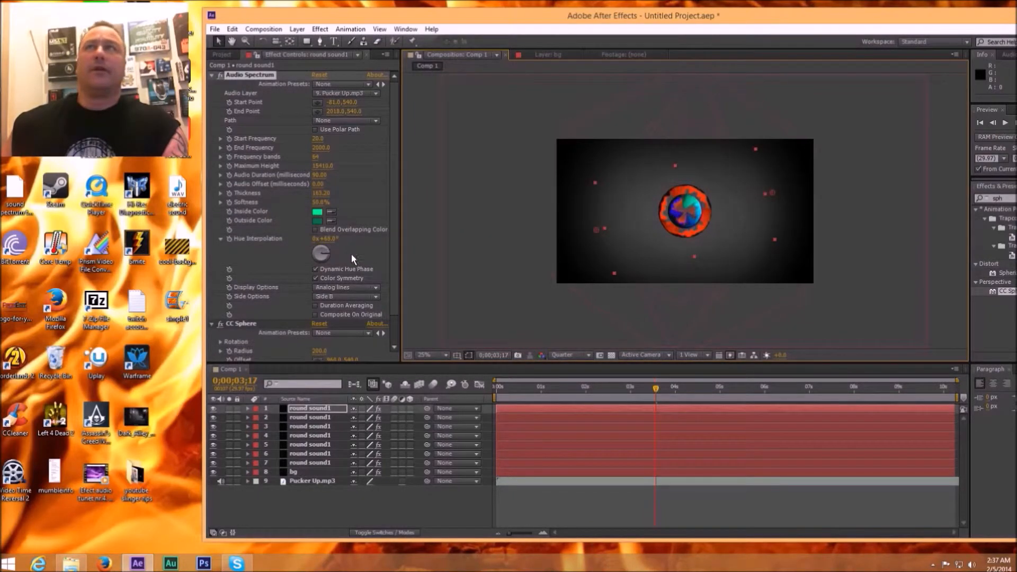
drag(303, 252, 303, 252)
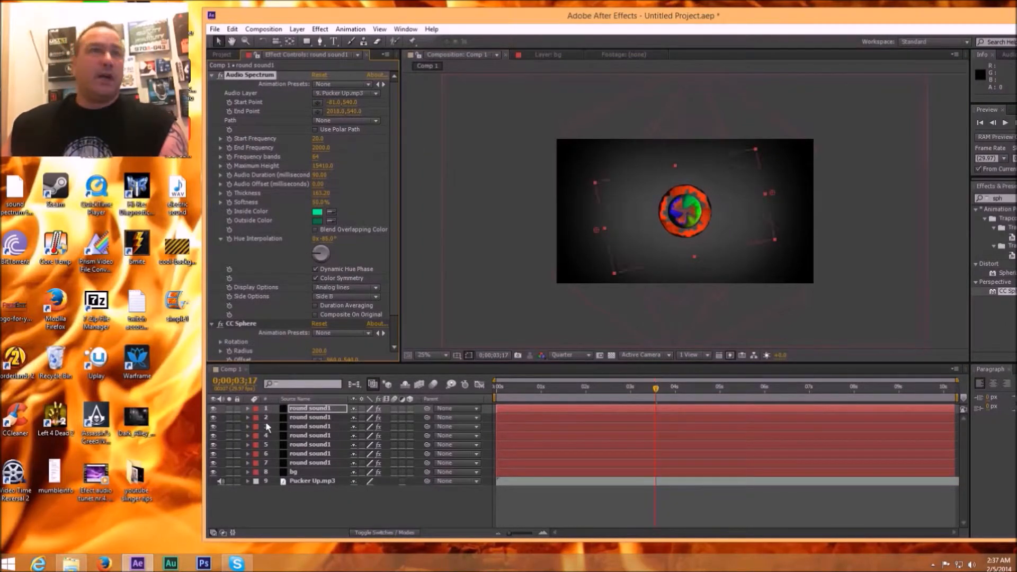
Step: Set the green layer's rotation to 1x+143° and reduce its scale to 26%
click(248, 408)
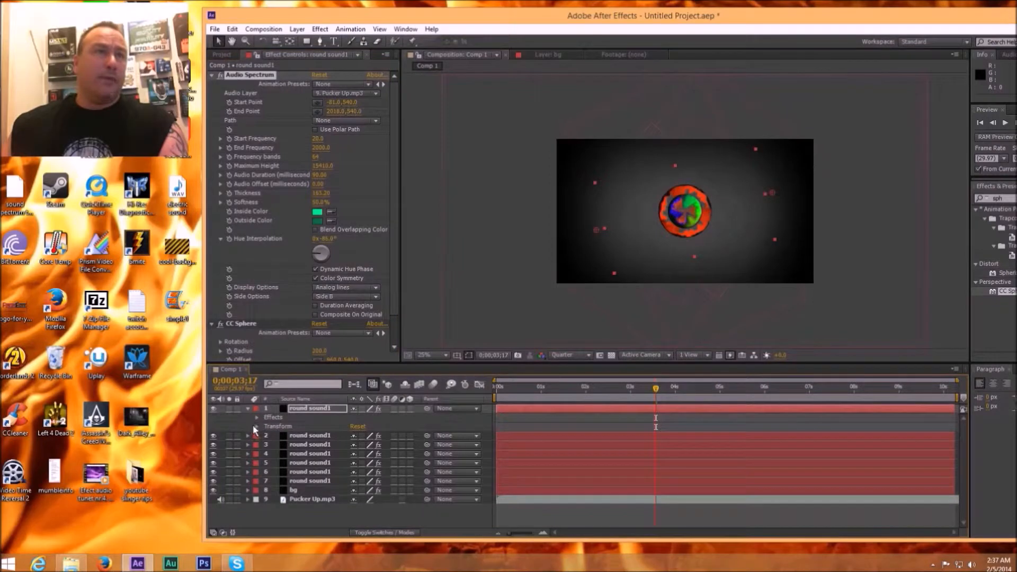
click(262, 426)
click(258, 426)
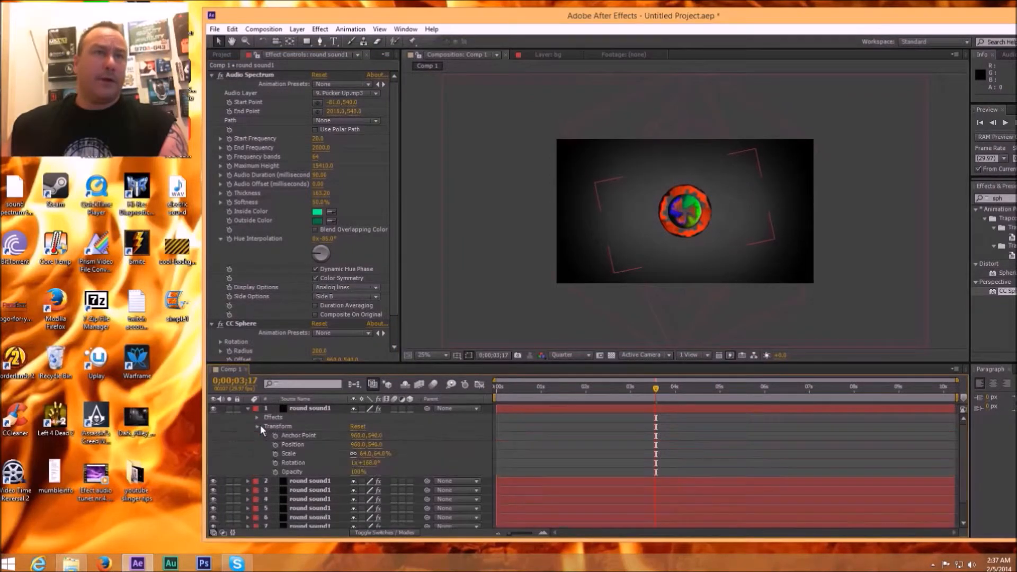
mouse_move(374, 463)
mouse_down()
mouse_move(354, 463)
mouse_move(364, 466)
mouse_move(364, 454)
mouse_up()
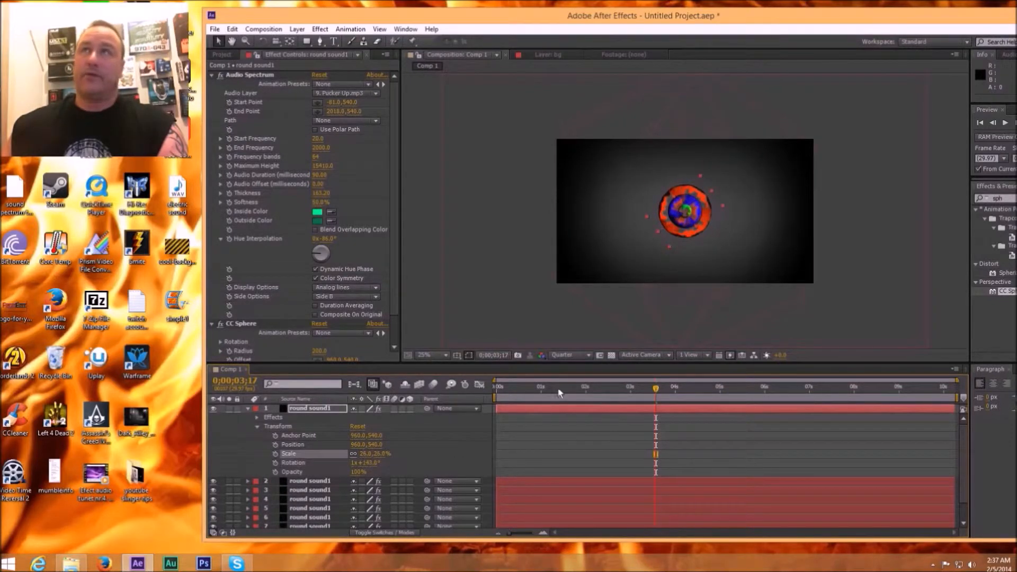
Step: Duplicate the small green layer, set the copy's rotation to 353°, and preview the result at 0;00;01;29
click(636, 410)
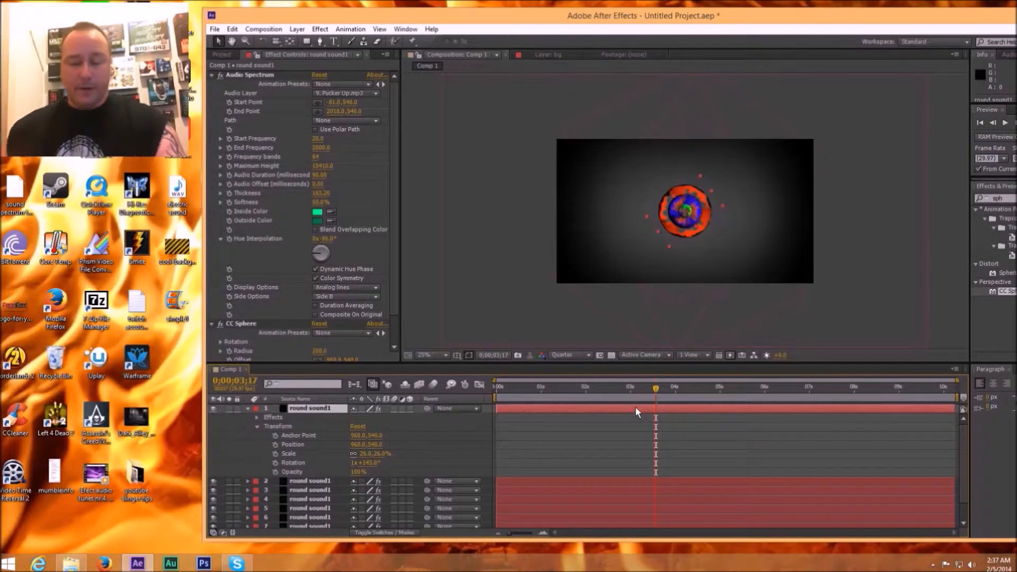
key(ctrl+d)
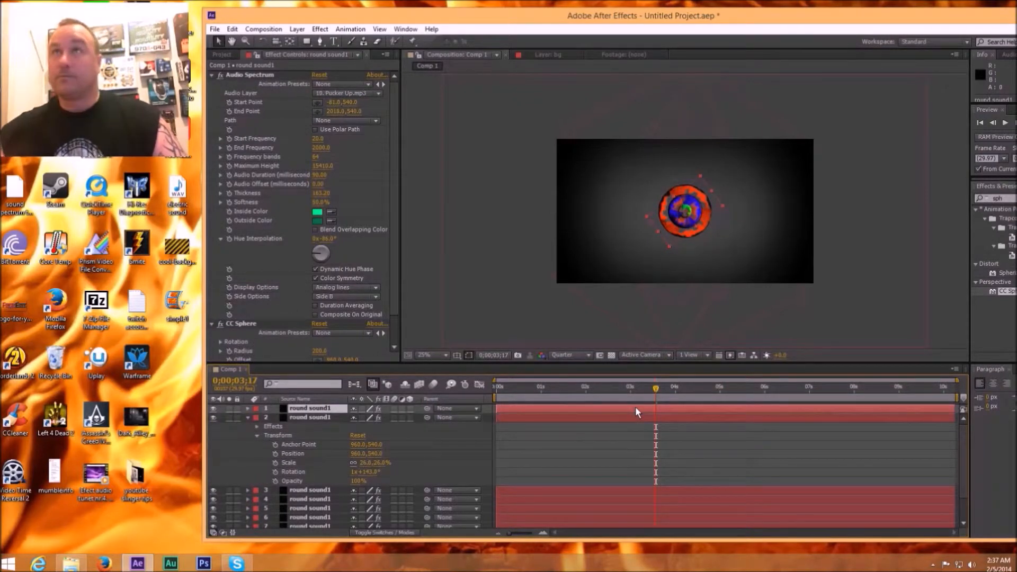
click(250, 415)
click(248, 408)
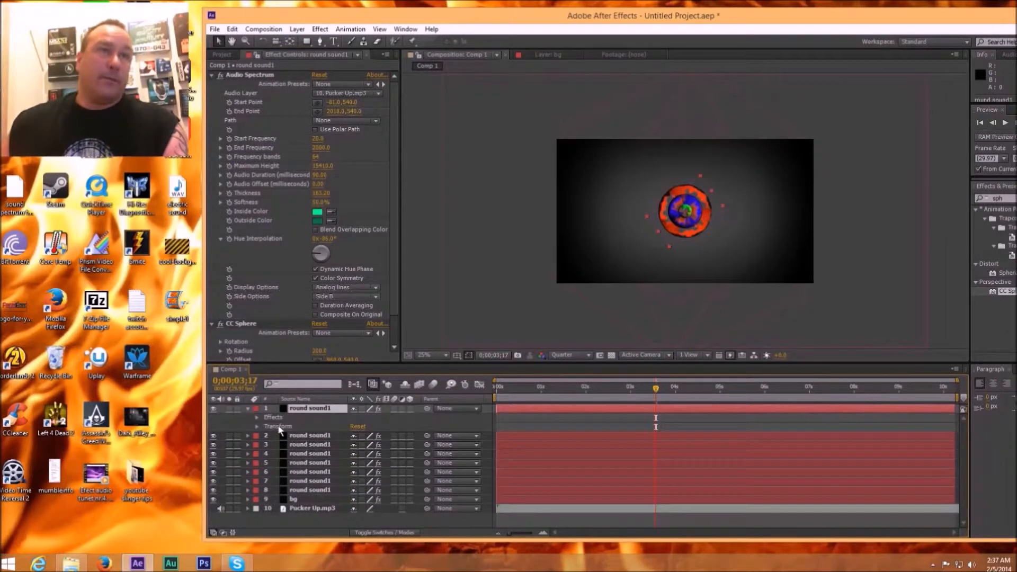
click(258, 426)
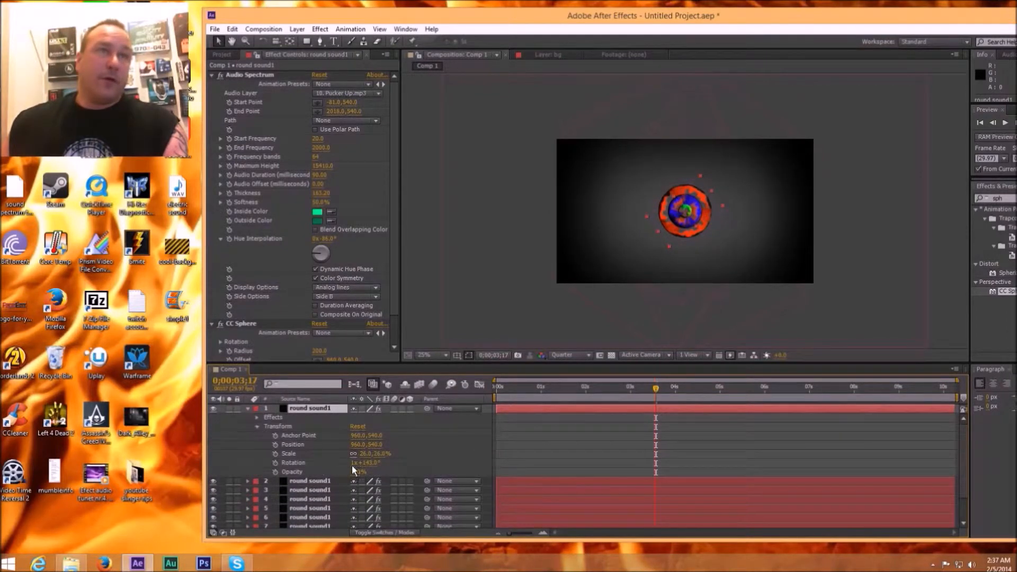
drag(372, 462, 275, 465)
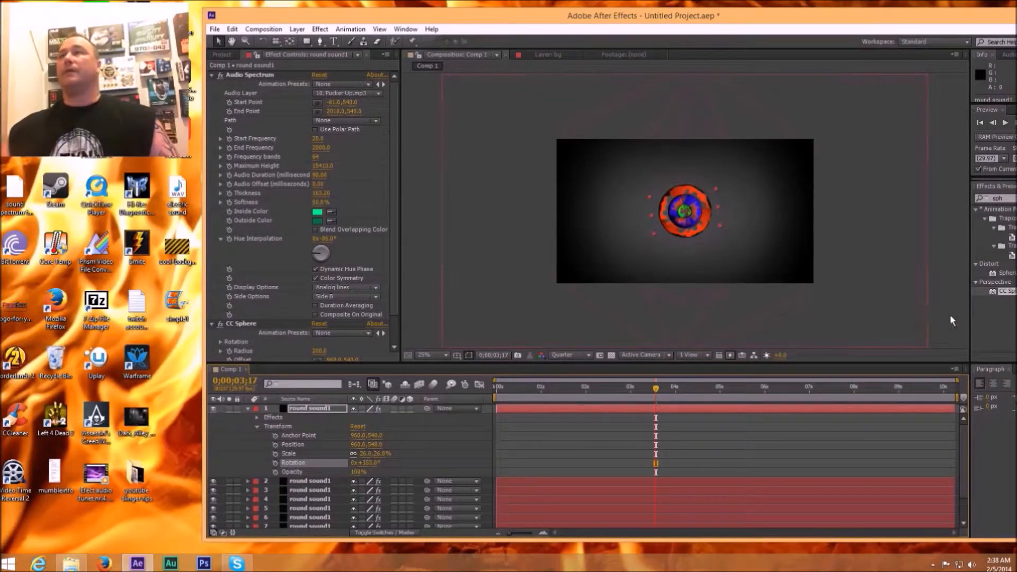
click(936, 329)
drag(655, 391, 585, 388)
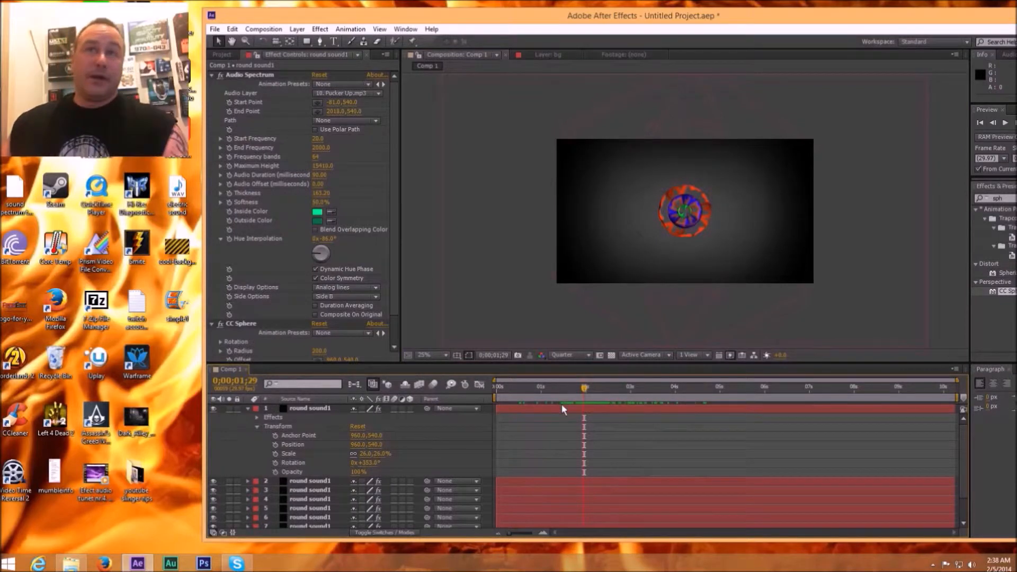
Step: Duplicate the topmost green round sound1 layer and set the copy's rotation to 1x+62°
click(248, 409)
click(529, 405)
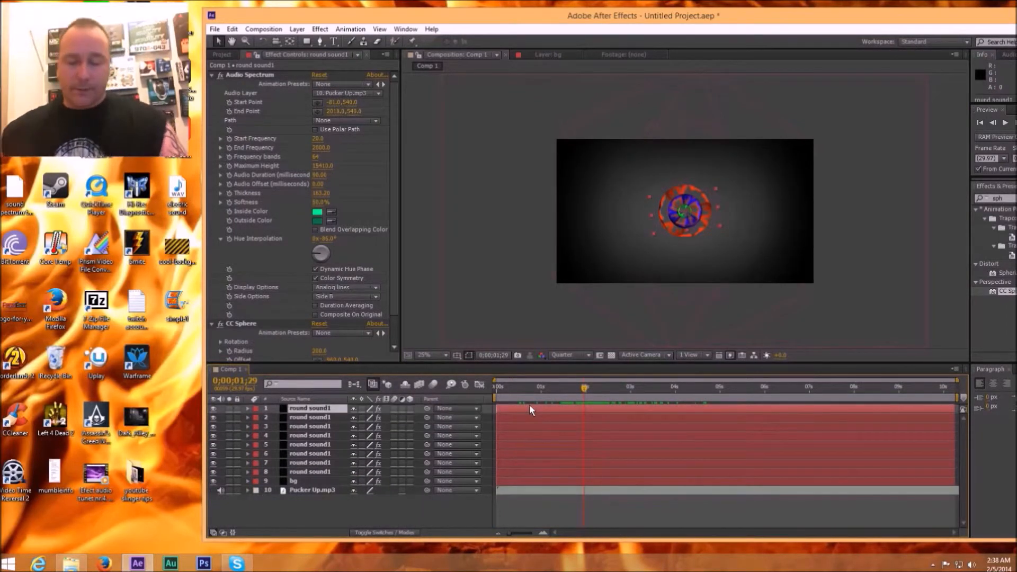
key(ctrl+d)
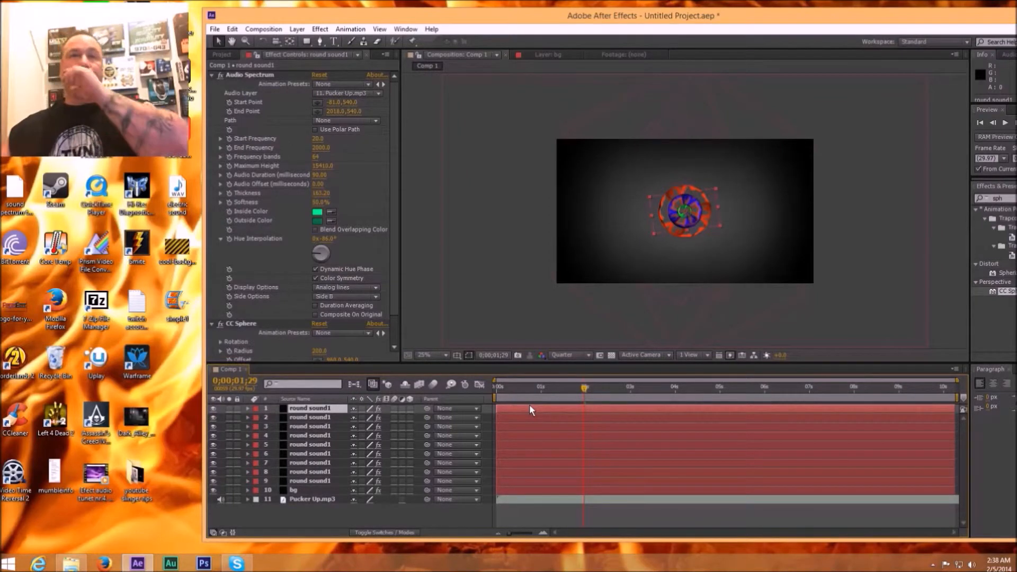
click(247, 409)
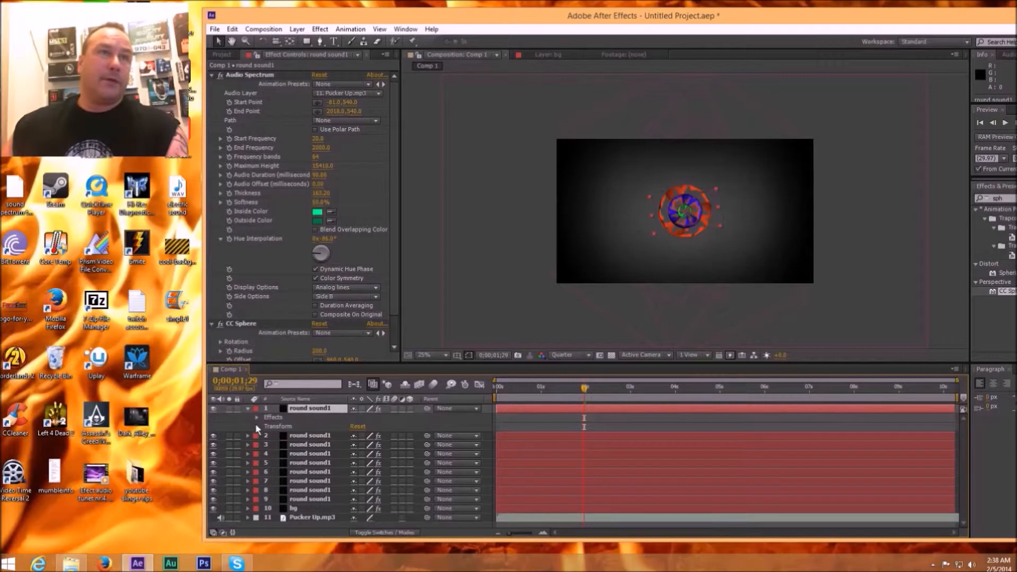
click(256, 426)
mouse_move(363, 460)
mouse_down()
mouse_move(397, 465)
mouse_move(359, 470)
mouse_up()
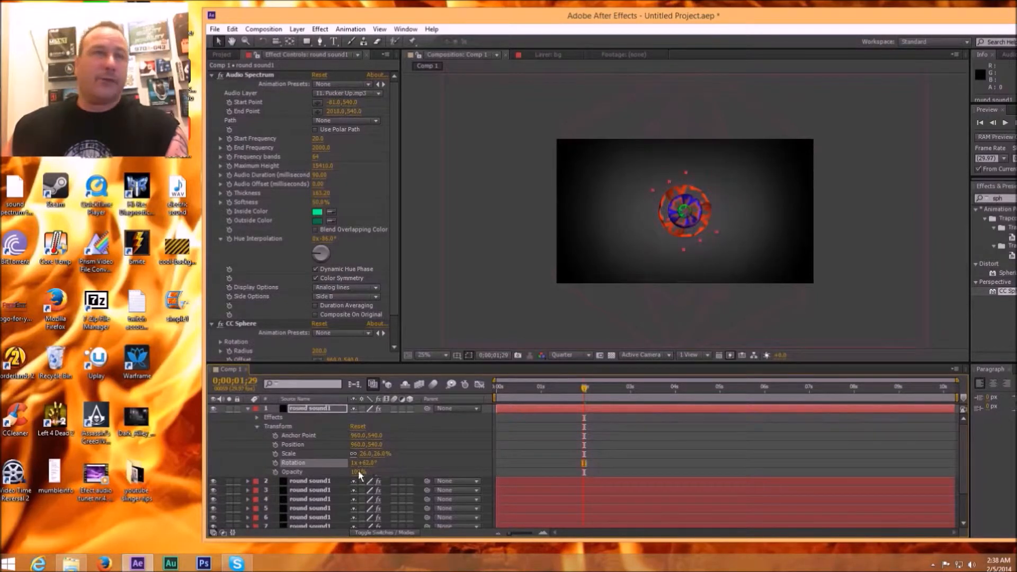
Step: Enlarge the new green layer to 82% scale and set its Audio Spectrum hue interpolation to 38°
drag(371, 453, 408, 454)
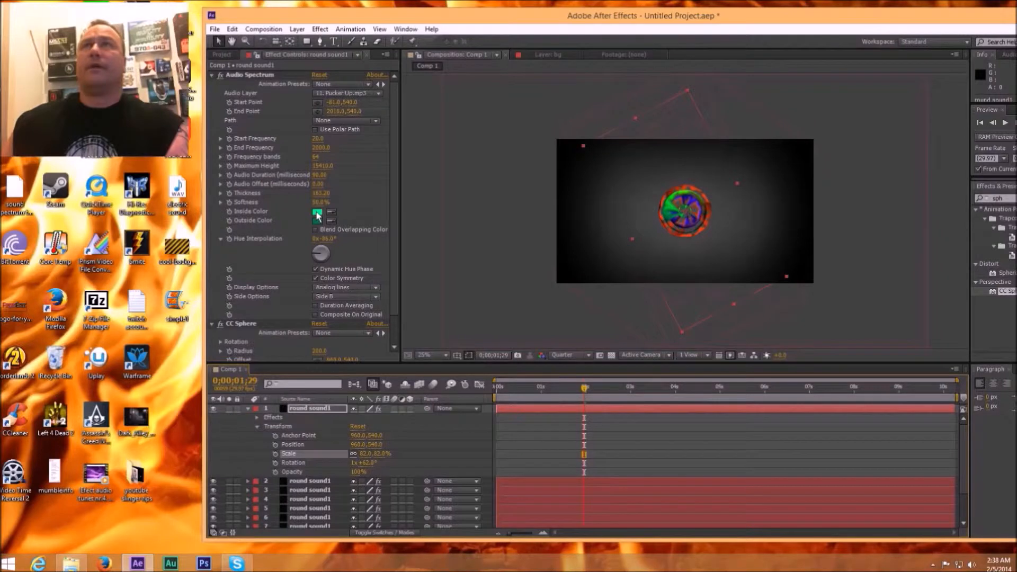
click(318, 258)
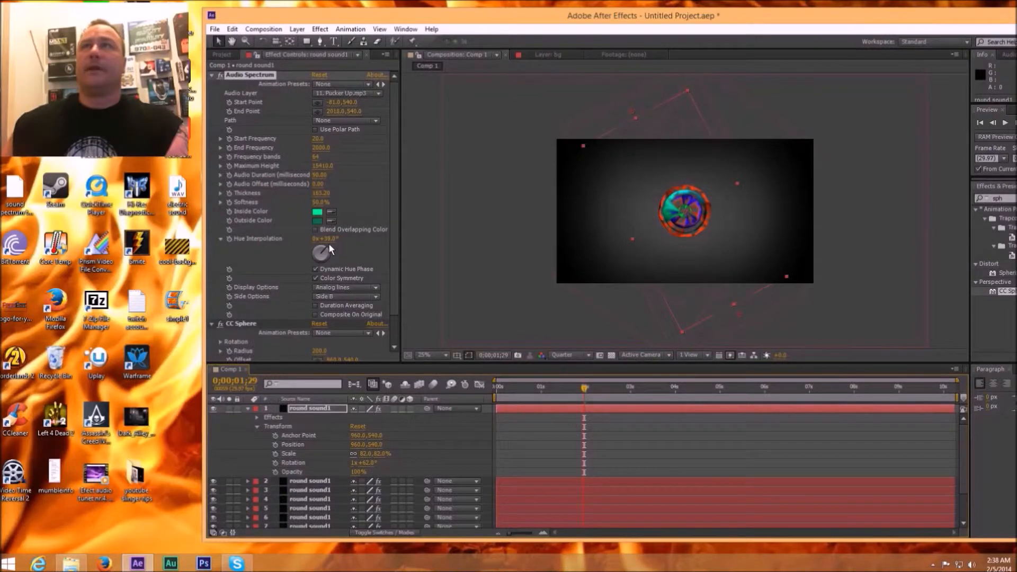
click(524, 410)
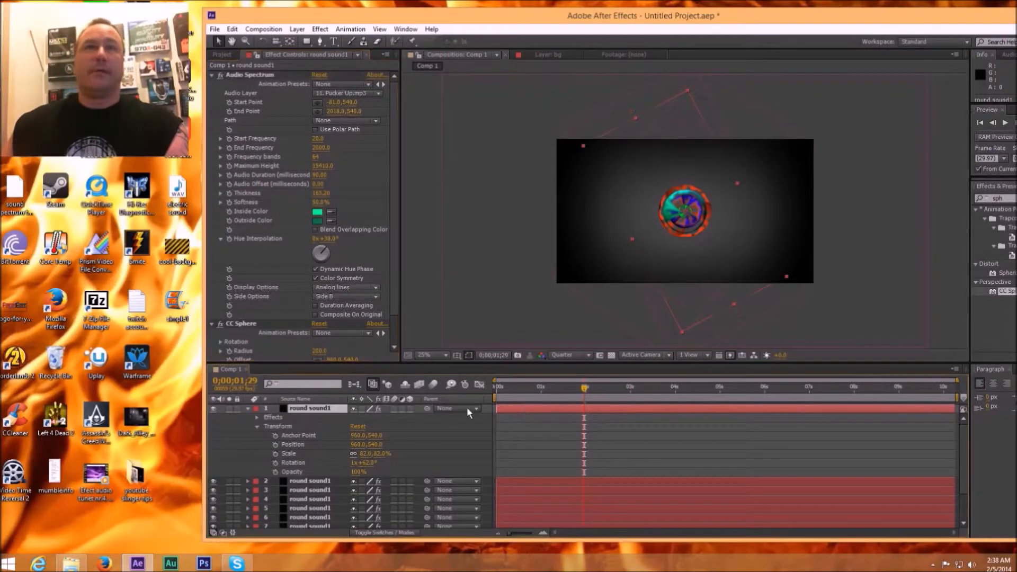
click(248, 409)
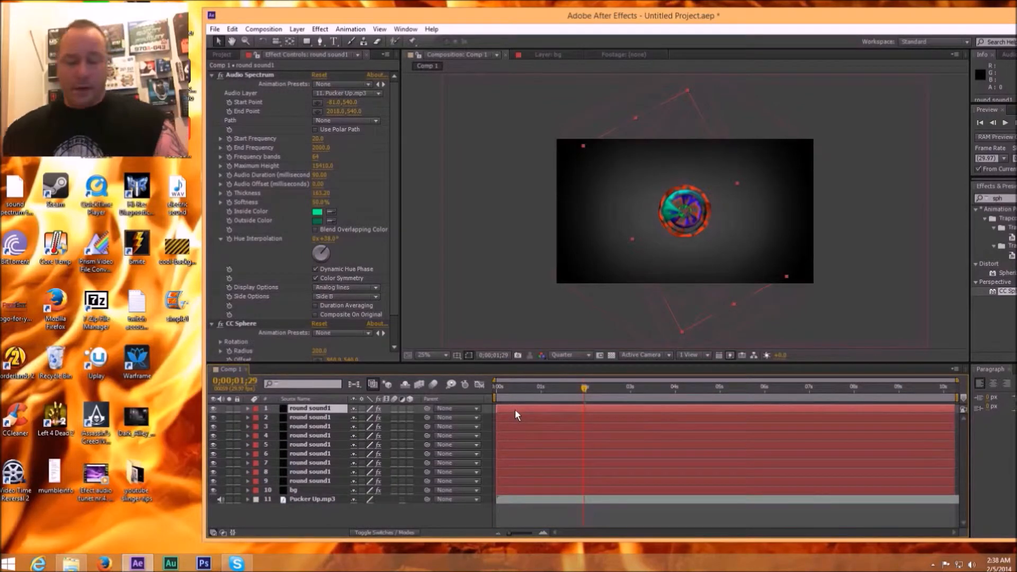
Step: Duplicate the enlarged green round sound1 layer and set the copy's rotation to 1x+222°
key(ctrl+d)
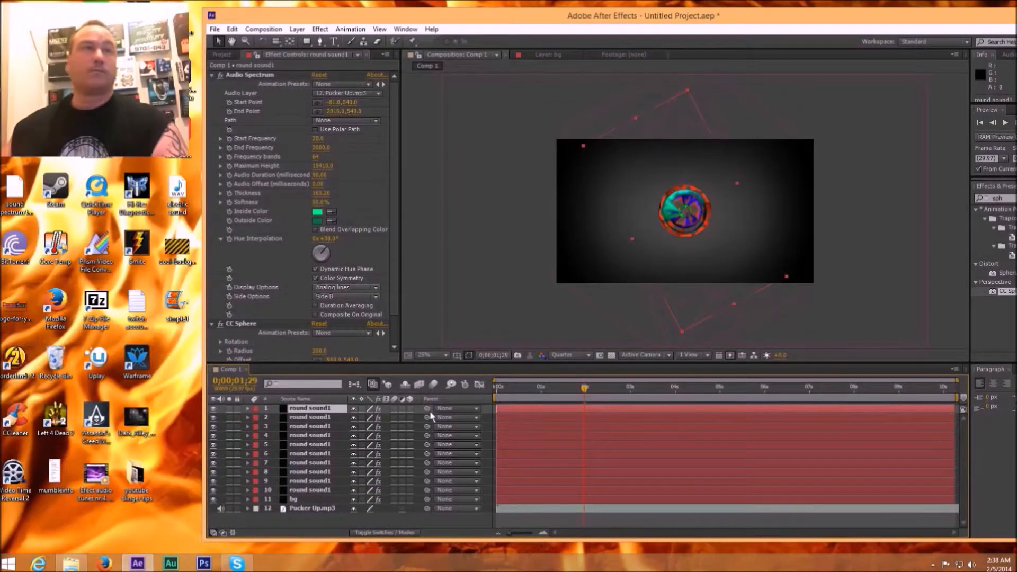
click(247, 409)
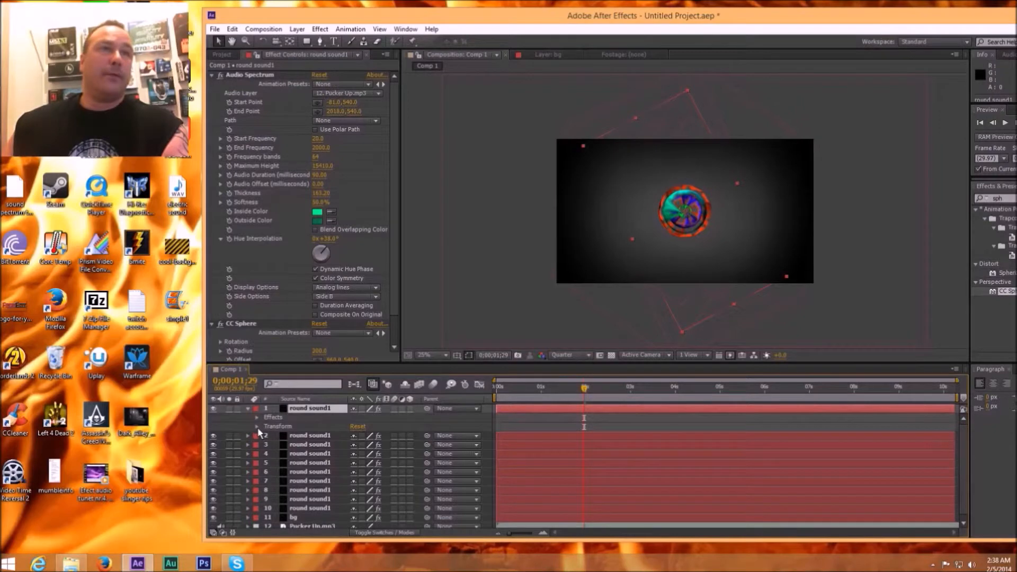
click(257, 427)
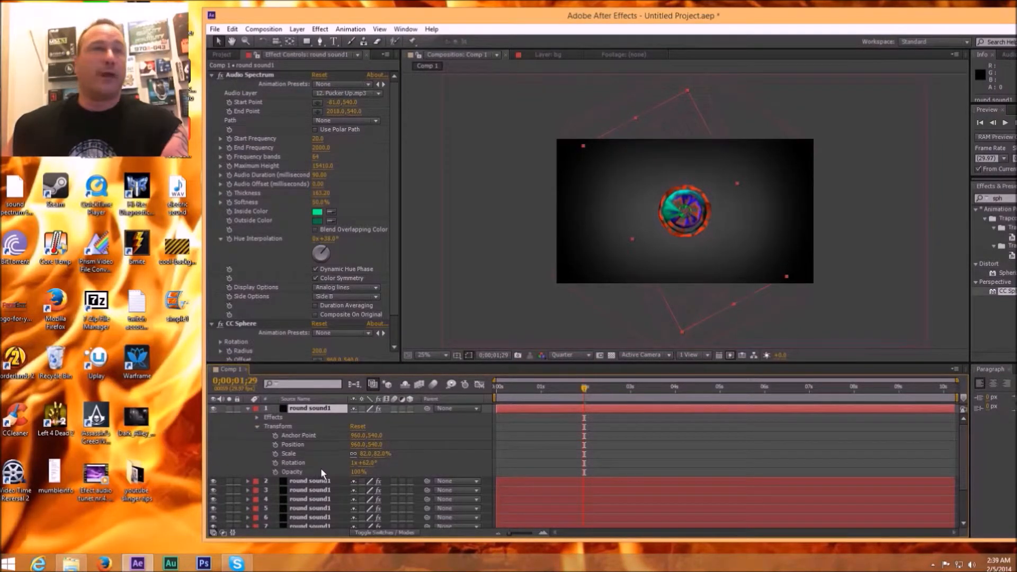
drag(361, 464, 451, 475)
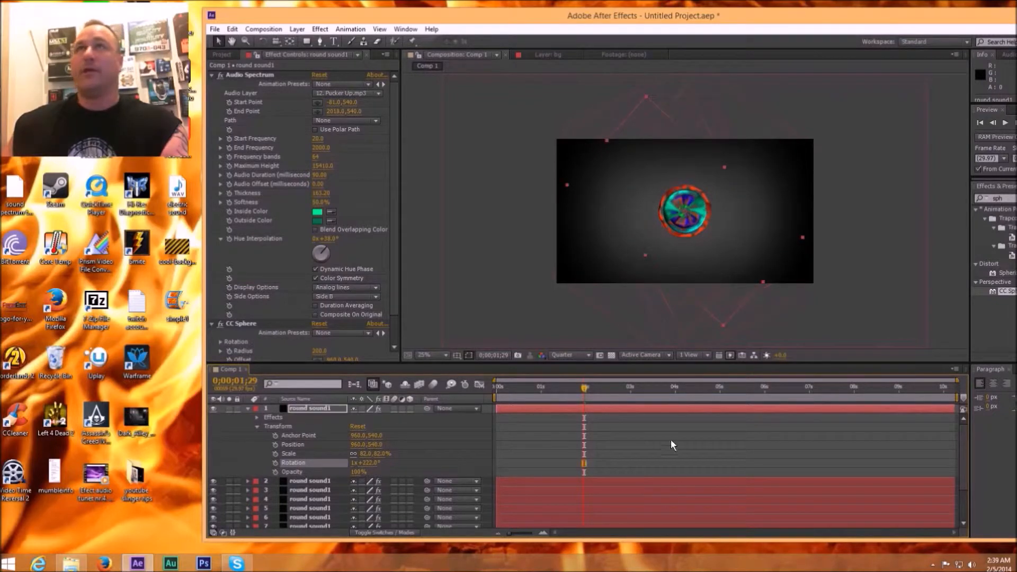
click(643, 410)
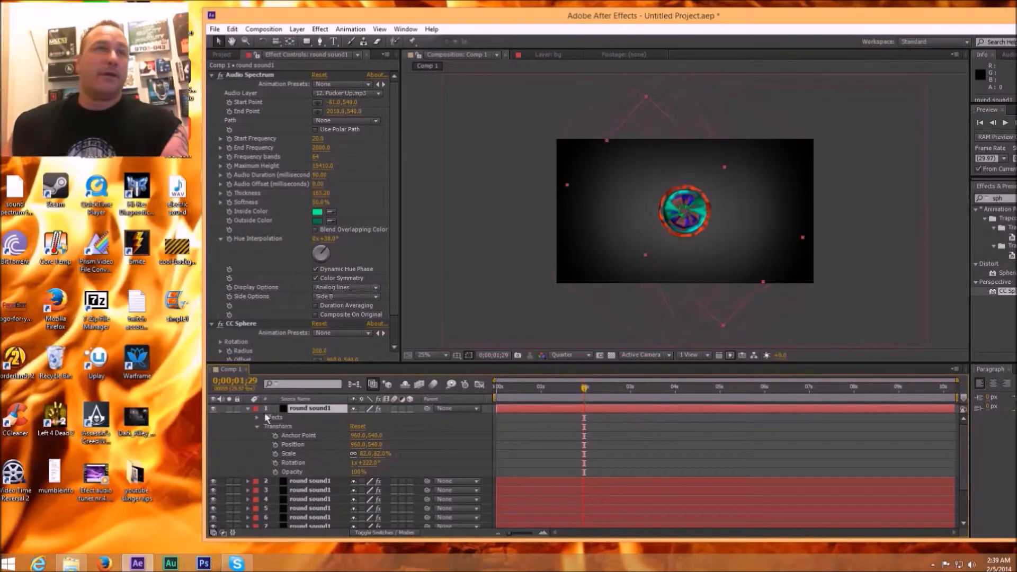
Step: Duplicate the topmost green round sound1 layer at 0;00;01;06 and set the copy's Audio Spectrum display option to Analog dots
click(248, 408)
drag(581, 389, 550, 395)
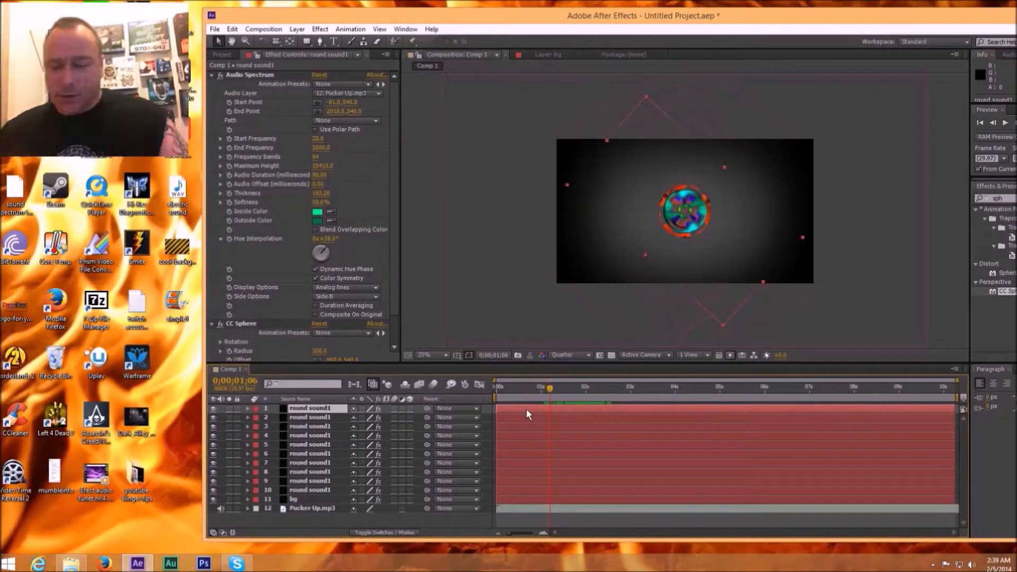
key(ctrl+d)
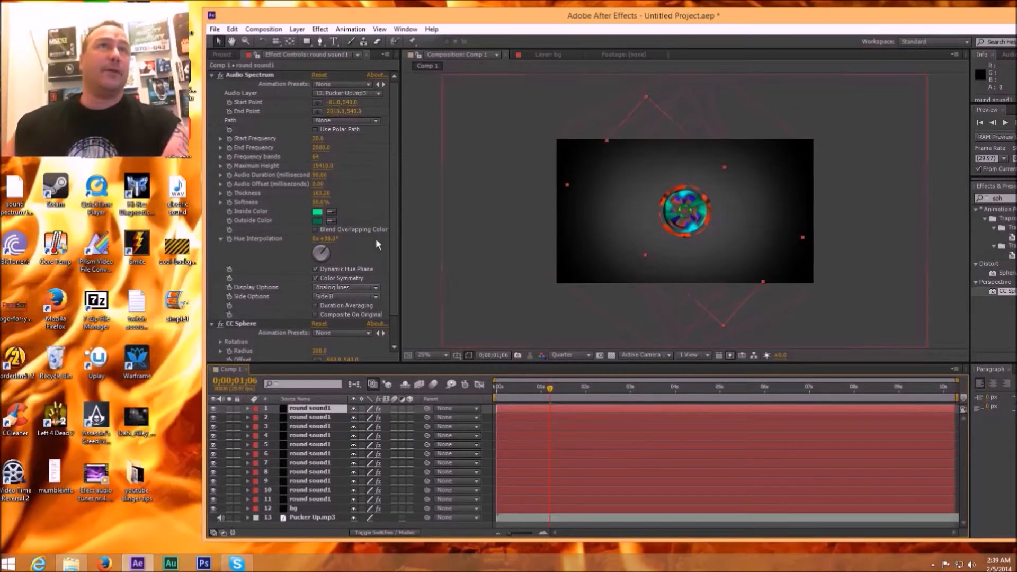
scroll(396, 243, down, 1)
scroll(396, 243, down, 3)
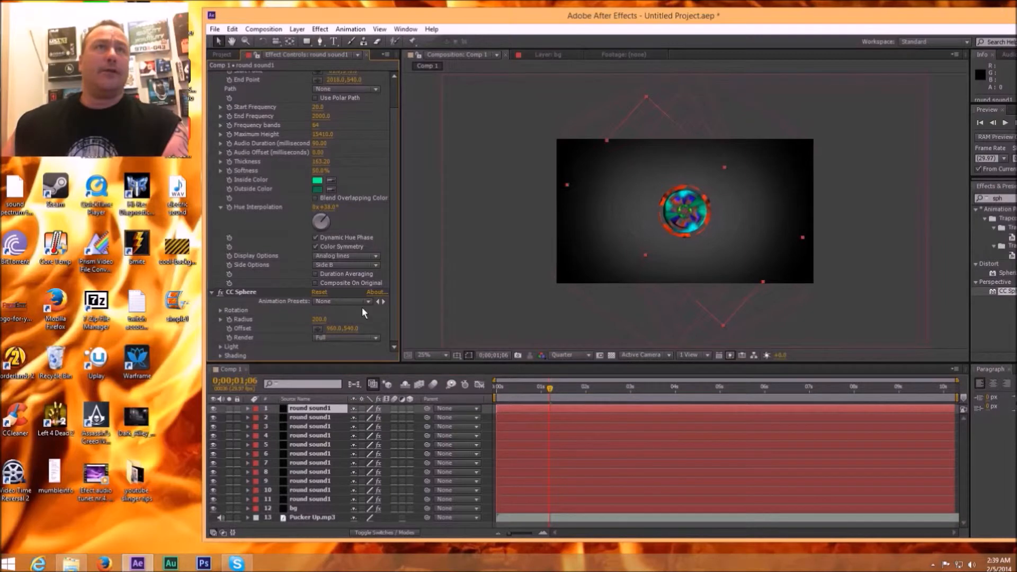
click(377, 256)
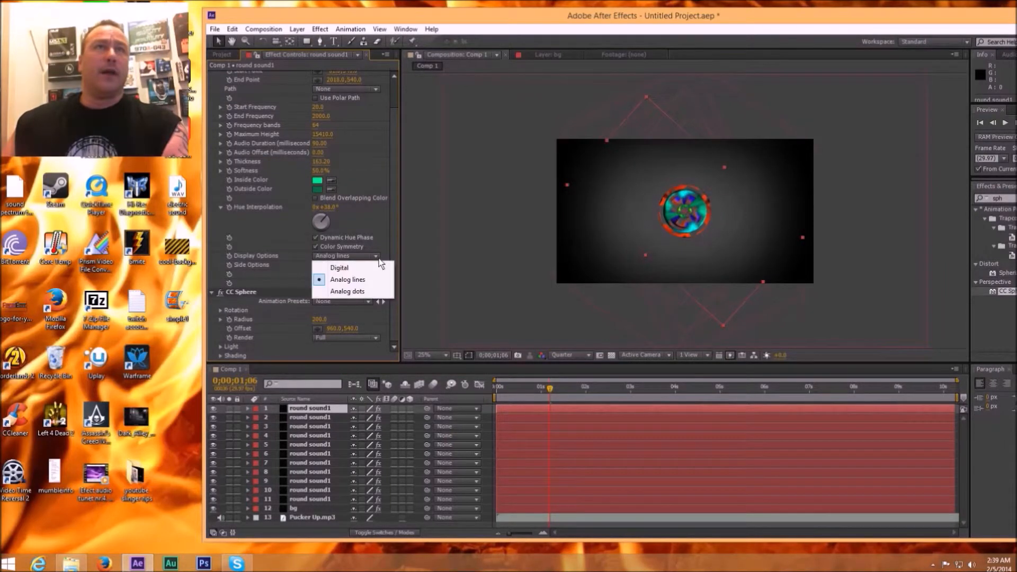
click(351, 291)
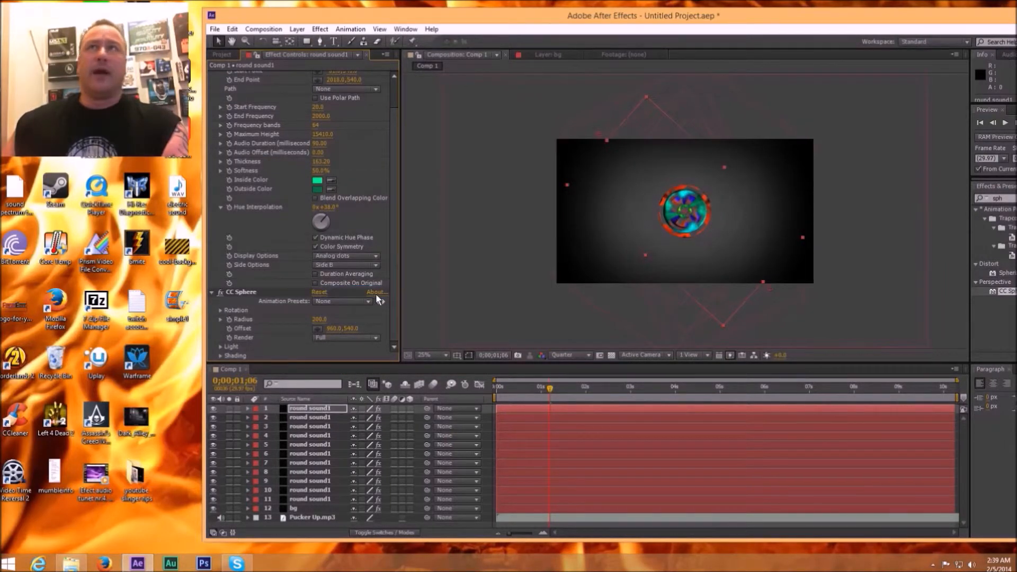
Step: Enlarge the new analog-dots round sound1 layer to 123% scale
click(248, 408)
click(257, 427)
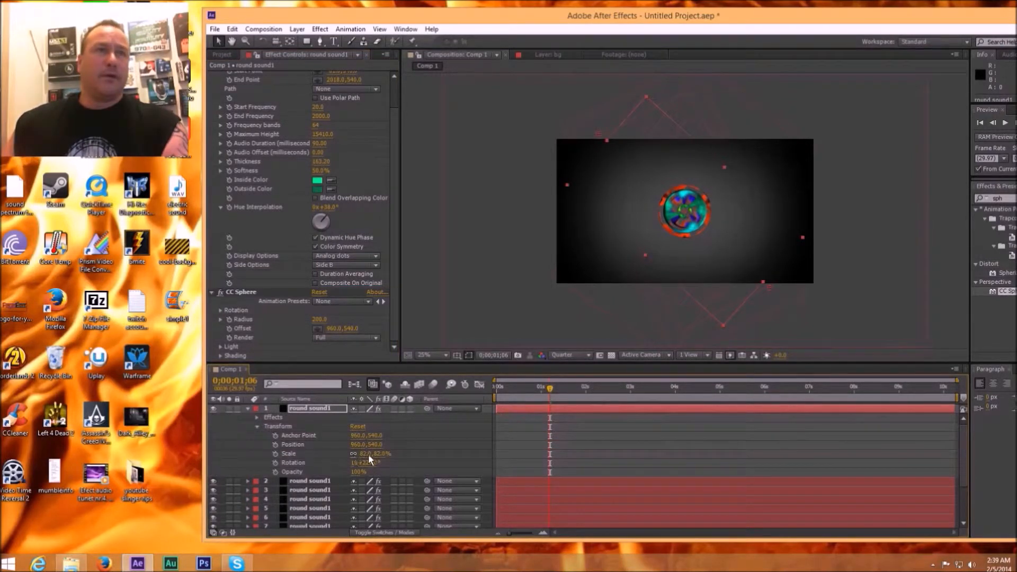
drag(375, 453, 408, 462)
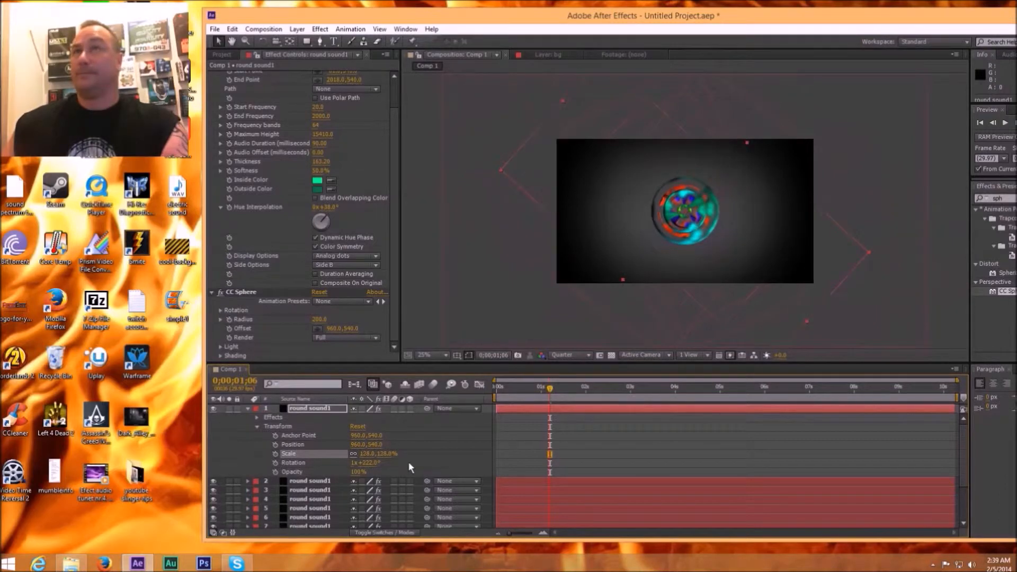
drag(409, 463, 405, 462)
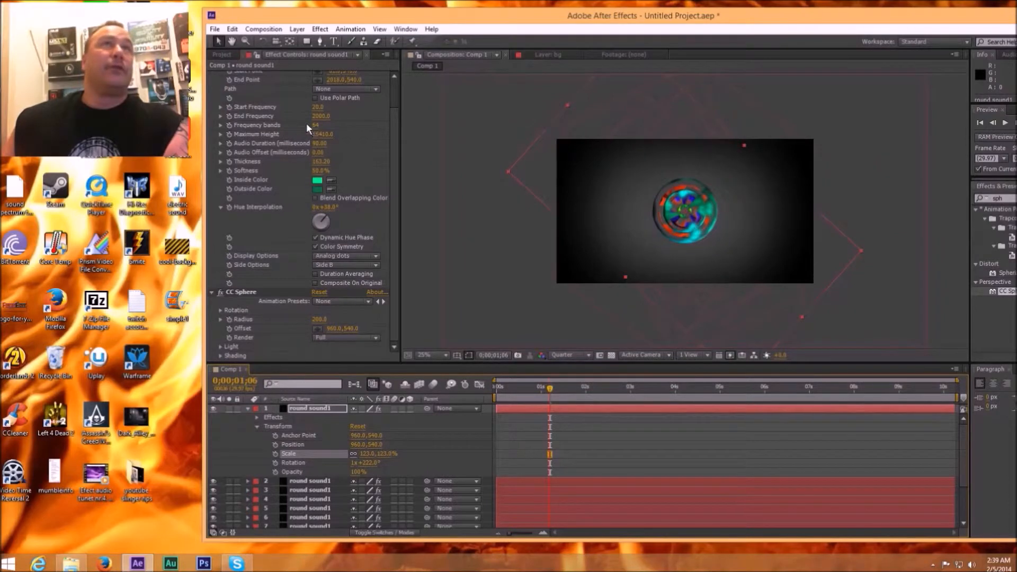
Step: Raise the dotted spectrum's frequency bands to about 278 and lower its maximum height to 570
drag(315, 127, 367, 129)
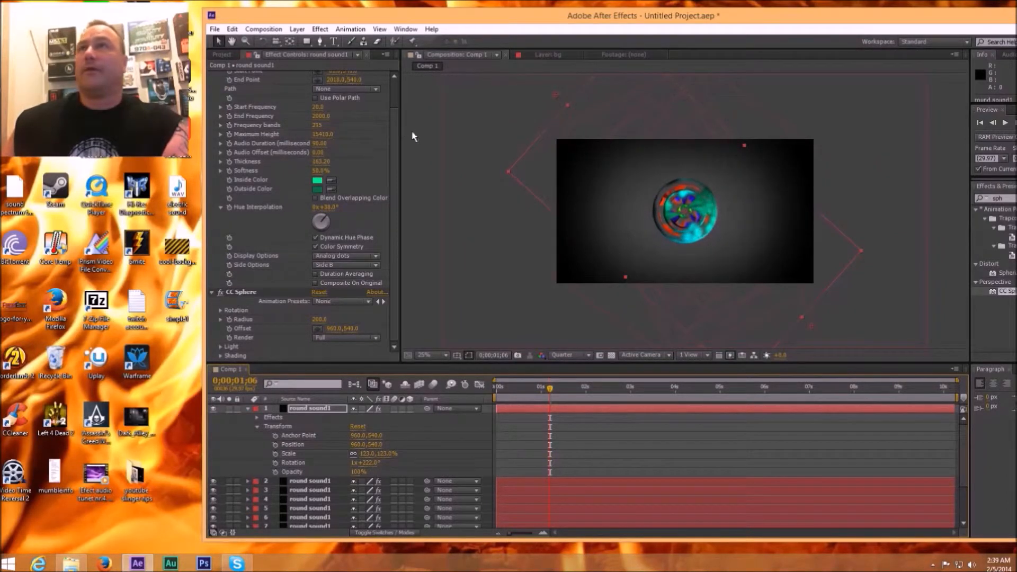
drag(317, 125, 319, 125)
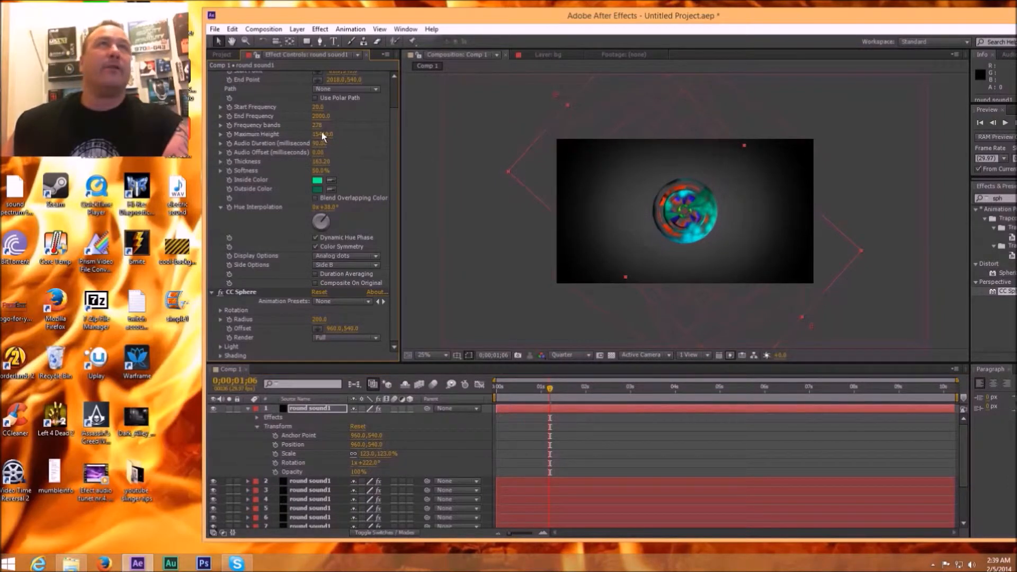
drag(332, 133, 182, 134)
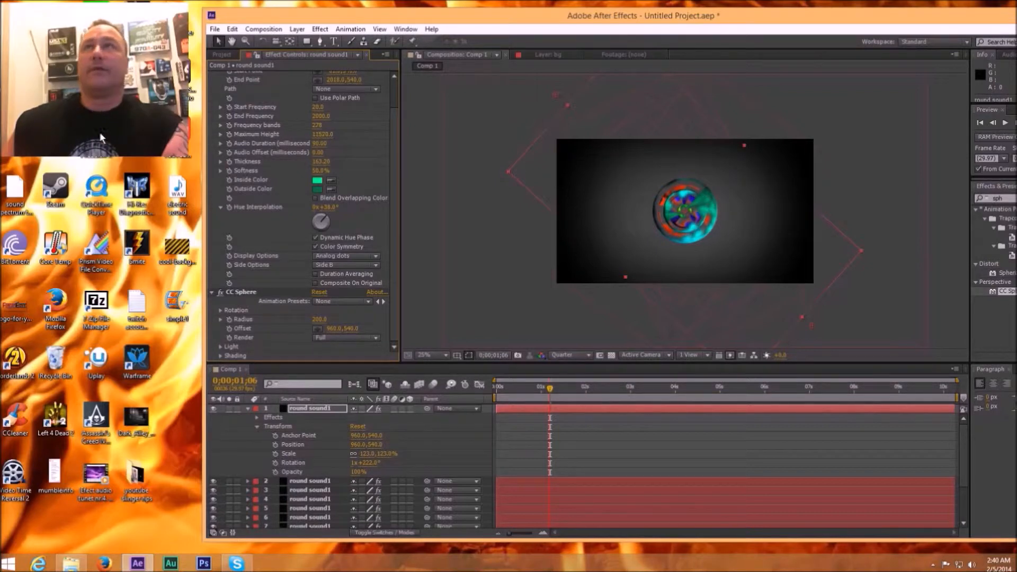
drag(332, 134, 91, 135)
drag(315, 136, 195, 133)
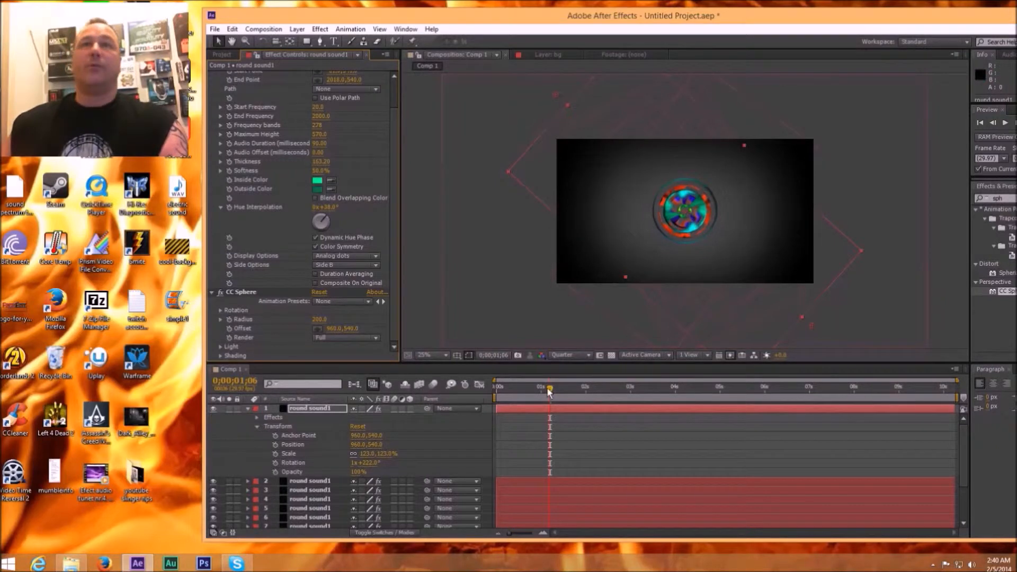
Step: Preview the dotted ring at 0;00;01;07 and reduce its layer scale to 114%
mouse_move(548, 391)
mouse_down()
mouse_move(564, 392)
mouse_move(551, 391)
mouse_up()
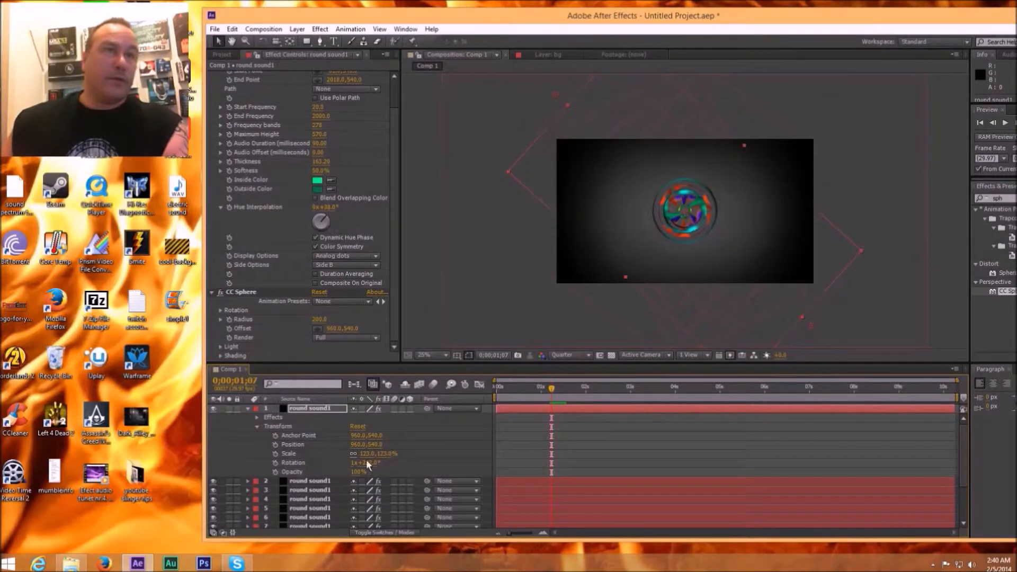
drag(385, 454, 383, 454)
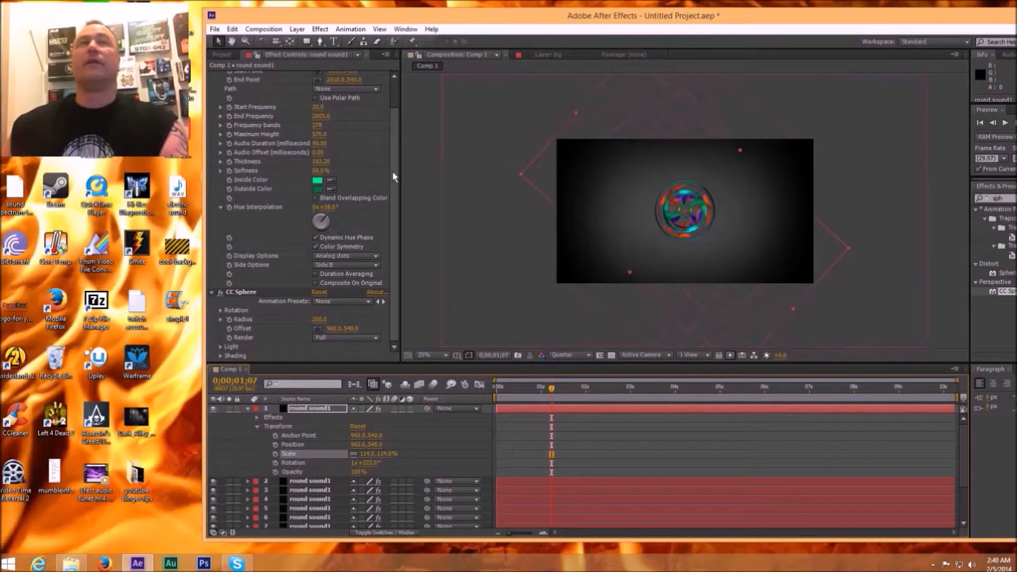
Step: Change the dotted spectrum's inside color to blue and set its hue interpolation to 96°
click(318, 181)
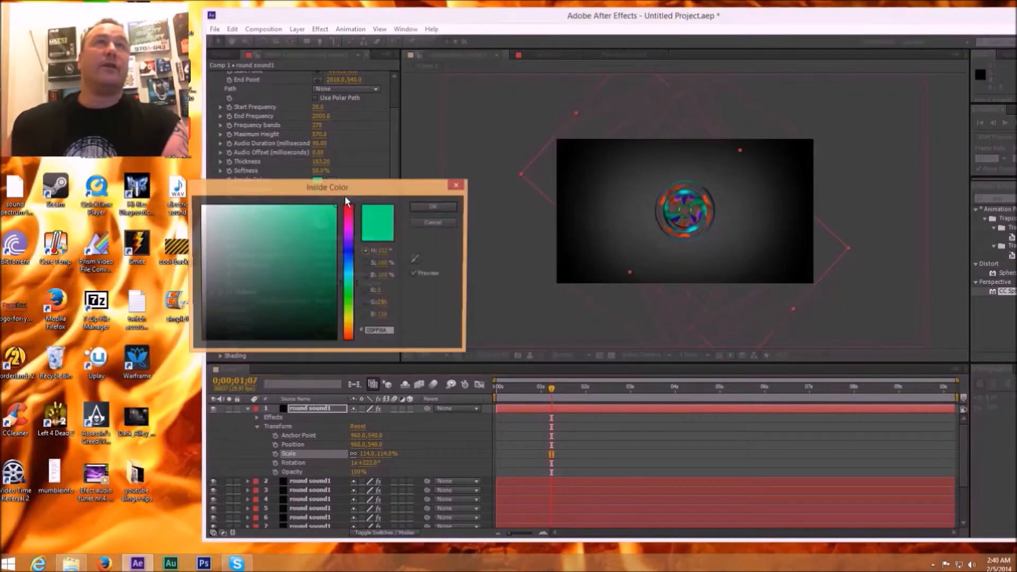
click(348, 246)
click(428, 208)
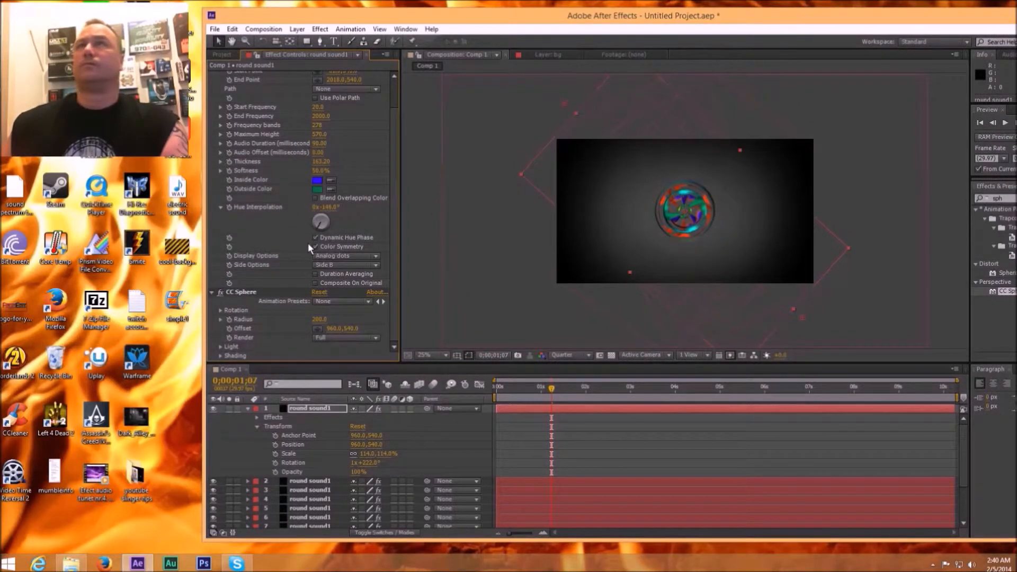
drag(303, 243, 351, 240)
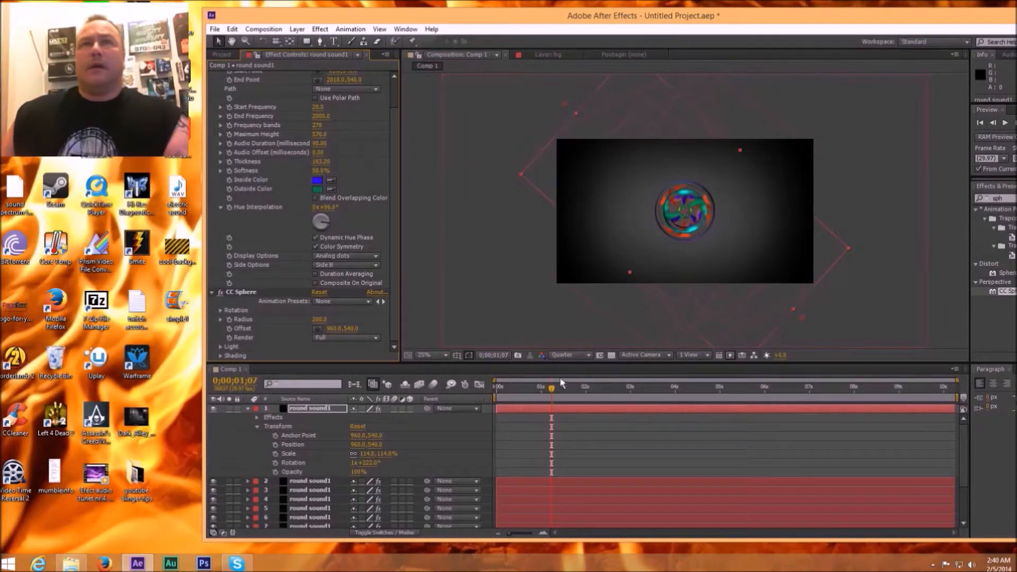
Step: Set the dotted spectrum's thickness to about 257, preview the result up to 0;00;03;04, and collapse the layer's properties
mouse_move(555, 388)
mouse_down()
mouse_move(538, 387)
mouse_move(553, 387)
mouse_up()
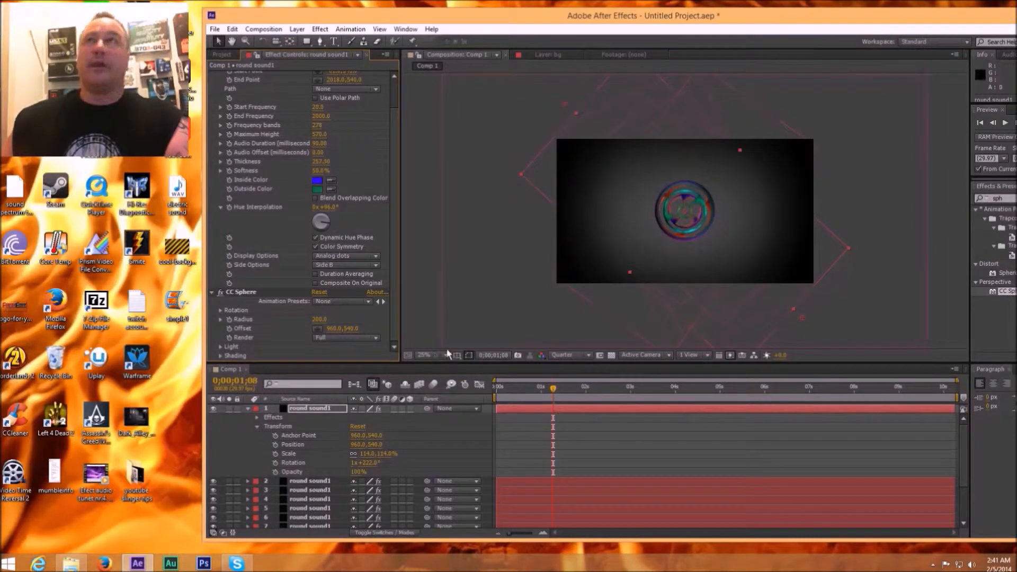
drag(556, 395, 636, 395)
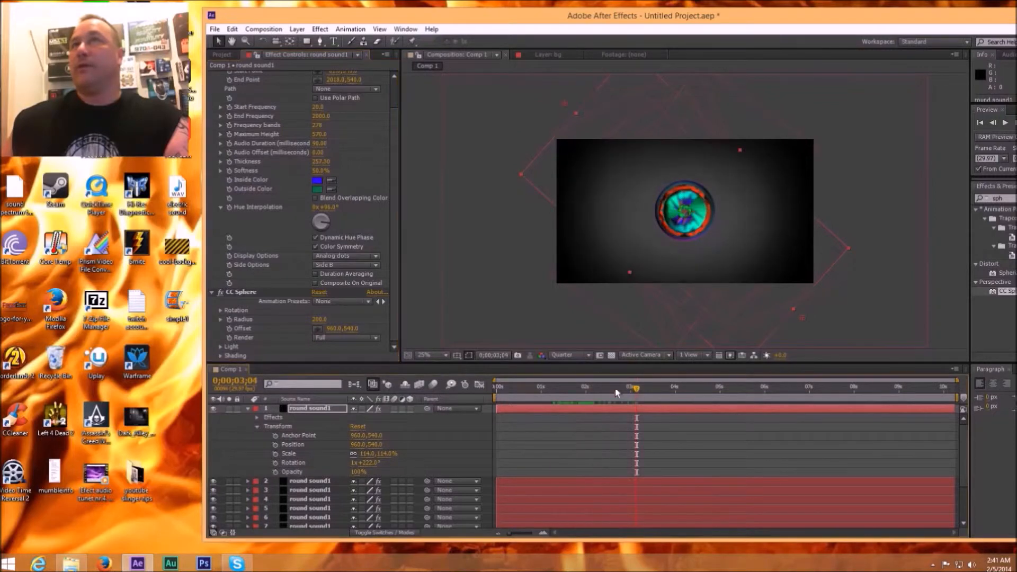
click(247, 409)
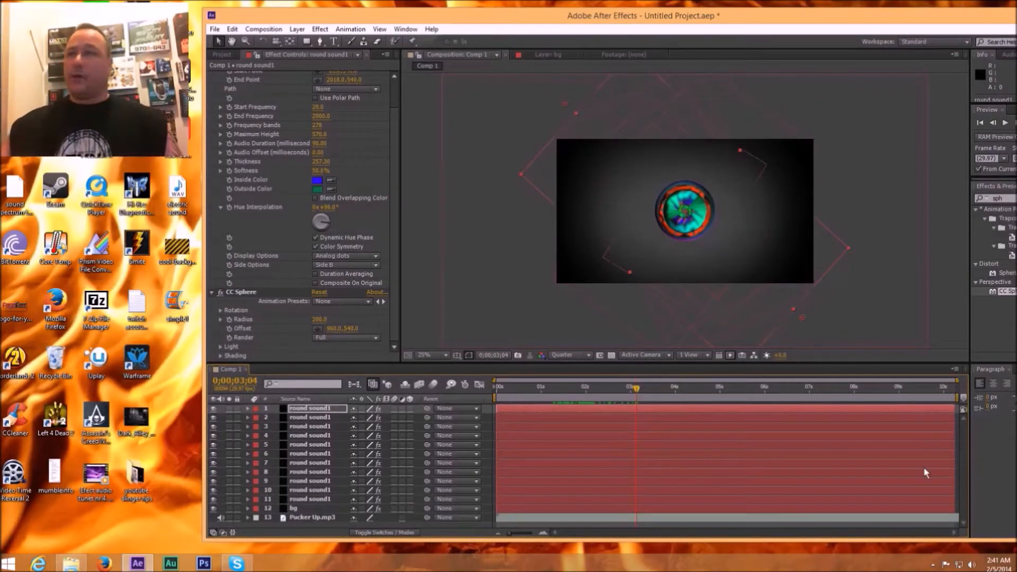
mouse_move(338, 517)
mouse_down()
mouse_move(336, 457)
mouse_move(325, 516)
mouse_up()
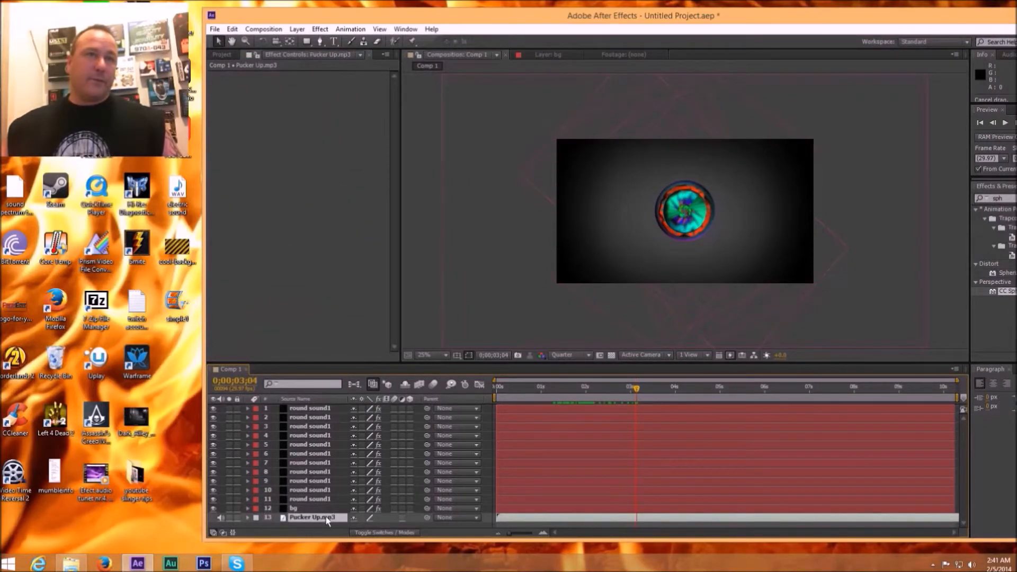
click(339, 407)
mouse_move(315, 519)
mouse_down()
mouse_move(309, 484)
mouse_move(306, 522)
mouse_up()
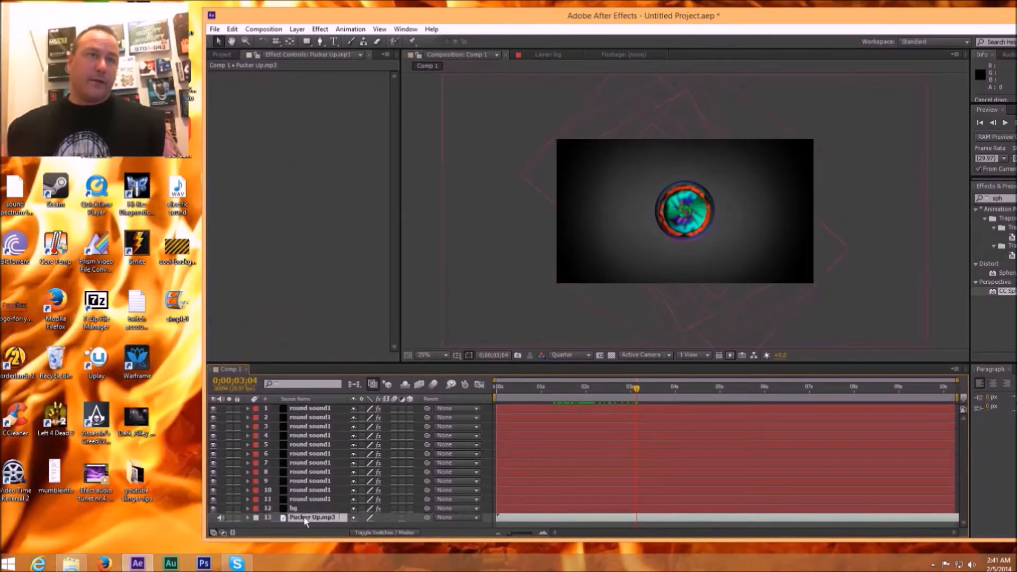
click(341, 407)
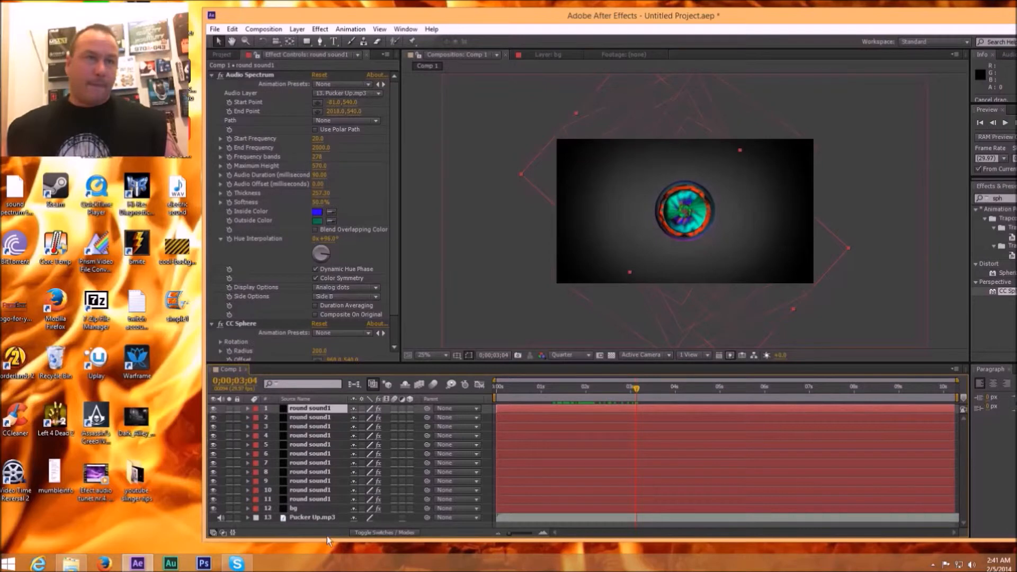
Step: Select every layer in Comp 1 and pre-compose them as Pre-comp 1 with all attributes moved into the new composition
drag(332, 540, 317, 406)
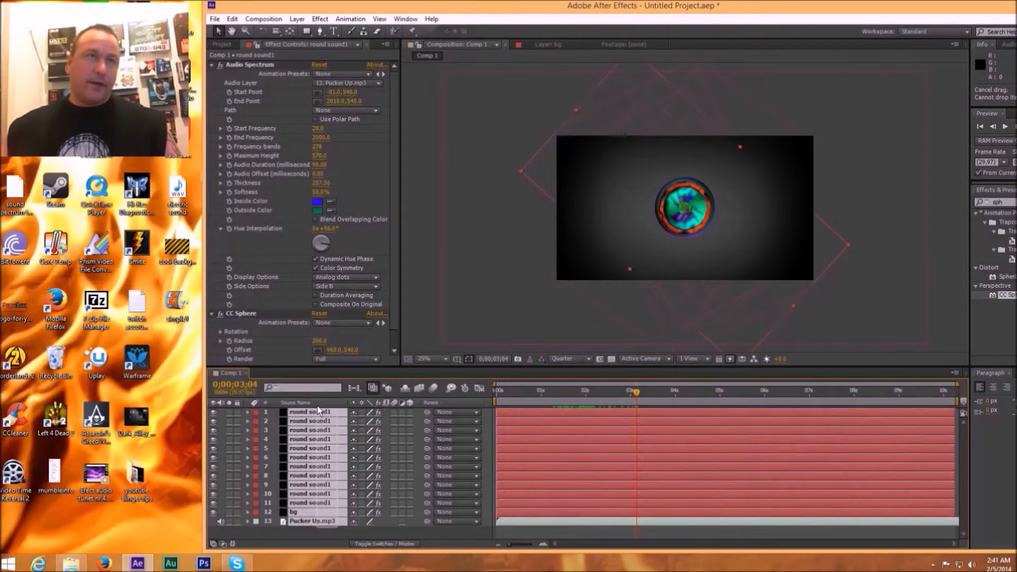
right_click(325, 412)
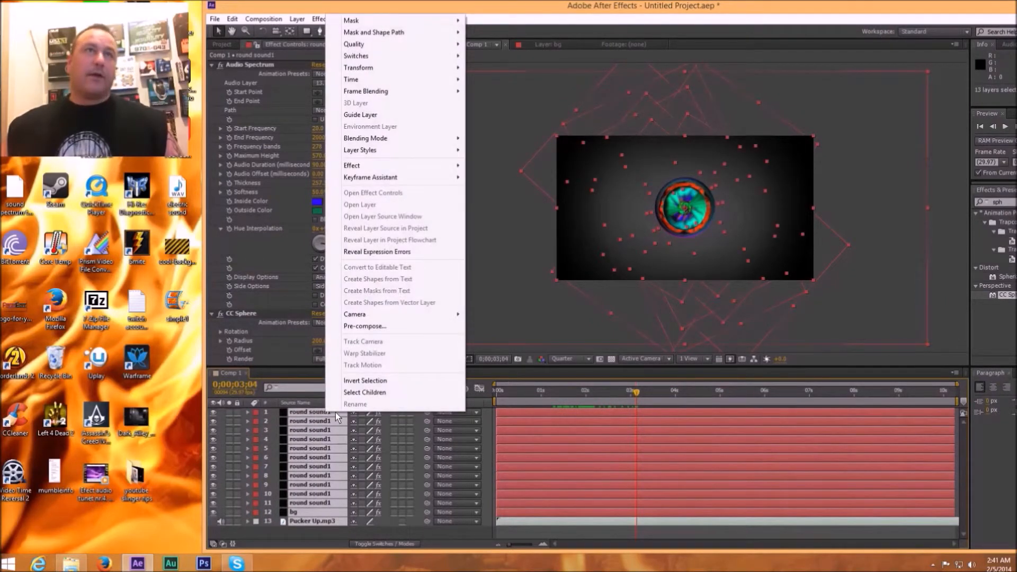
click(385, 326)
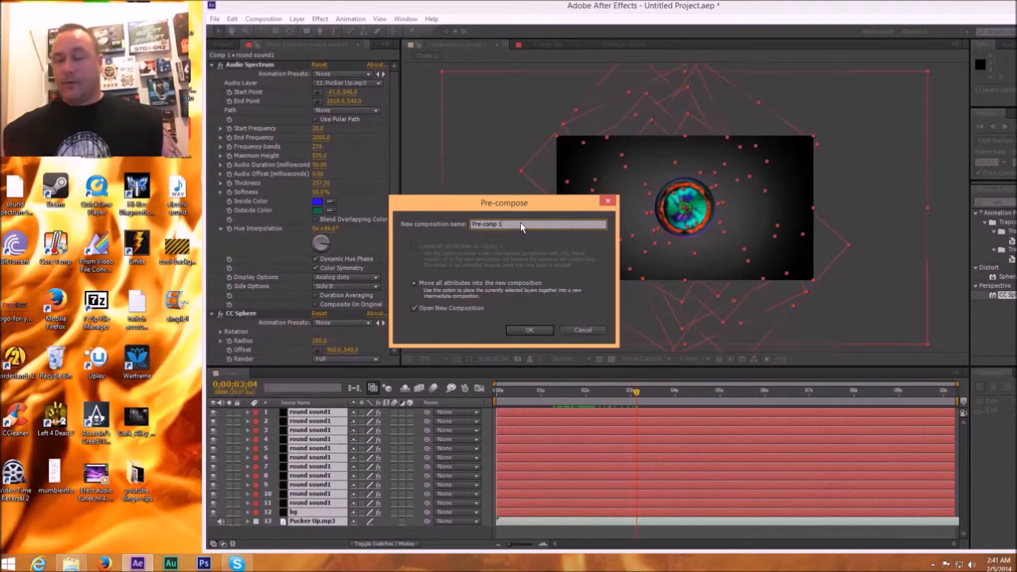
click(530, 330)
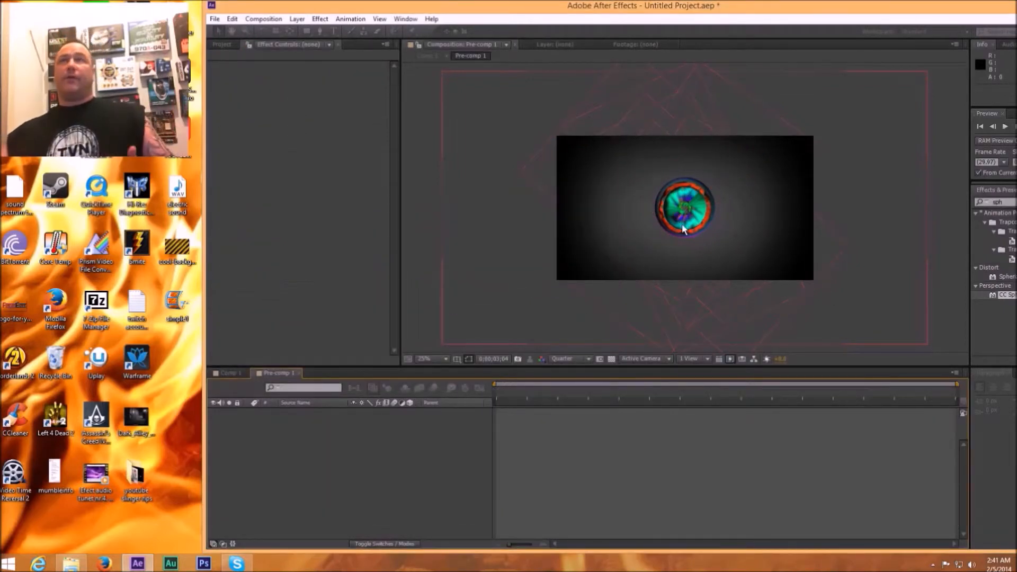
Step: Open Comp 1 from the project and scrub the pre-composed visual back to 0;00;00;24
click(223, 44)
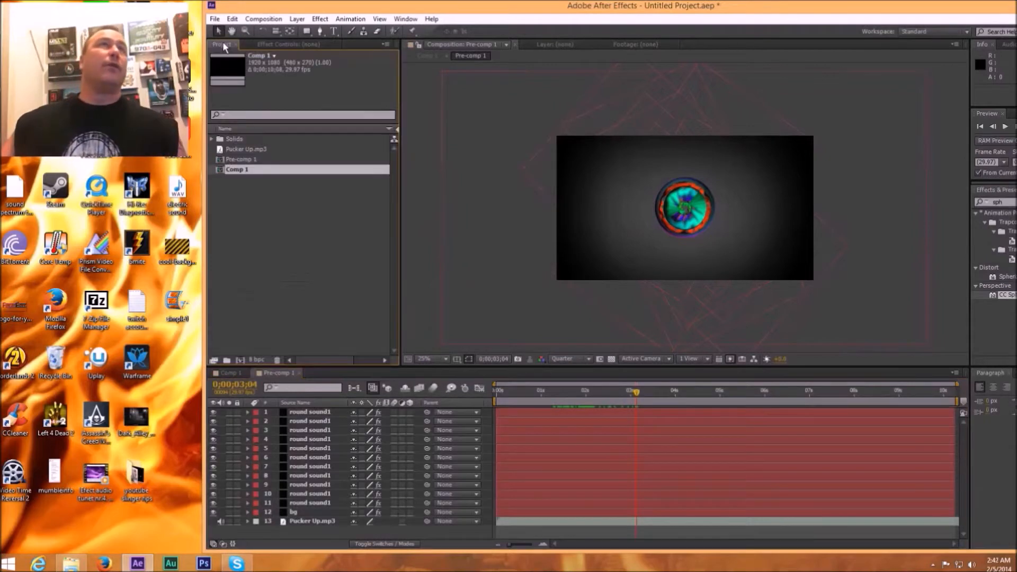
click(236, 160)
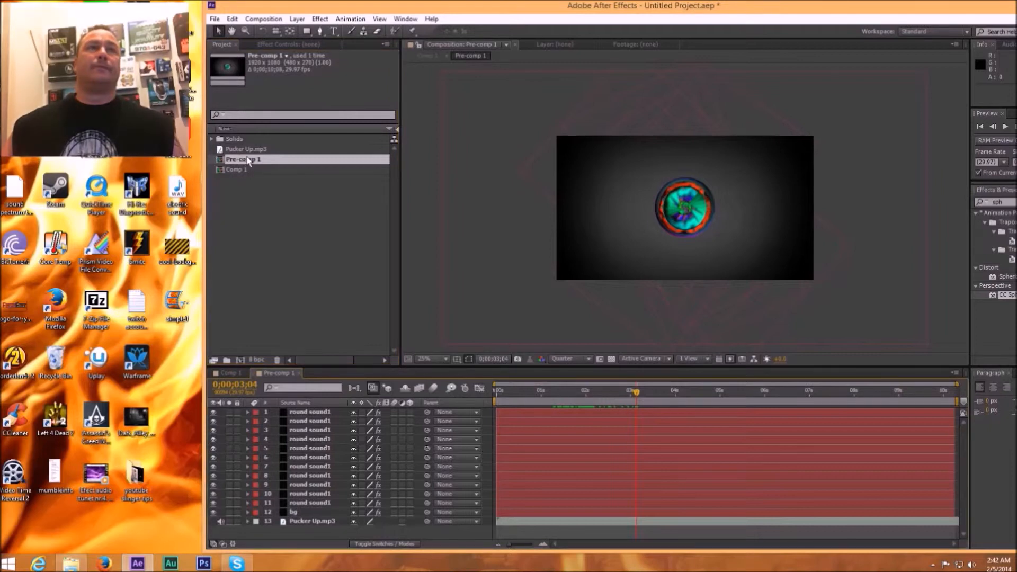
double_click(247, 171)
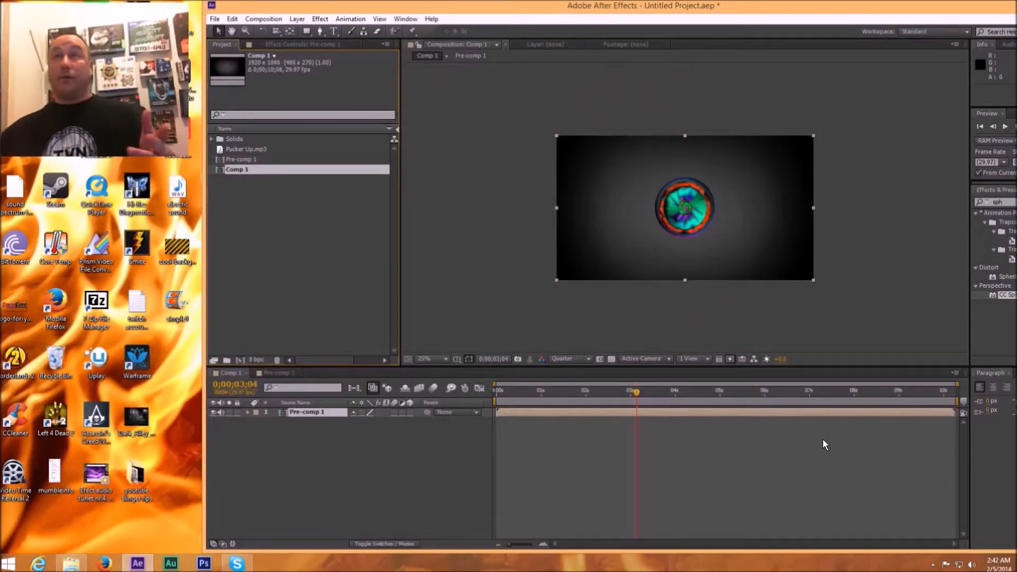
drag(637, 397, 559, 398)
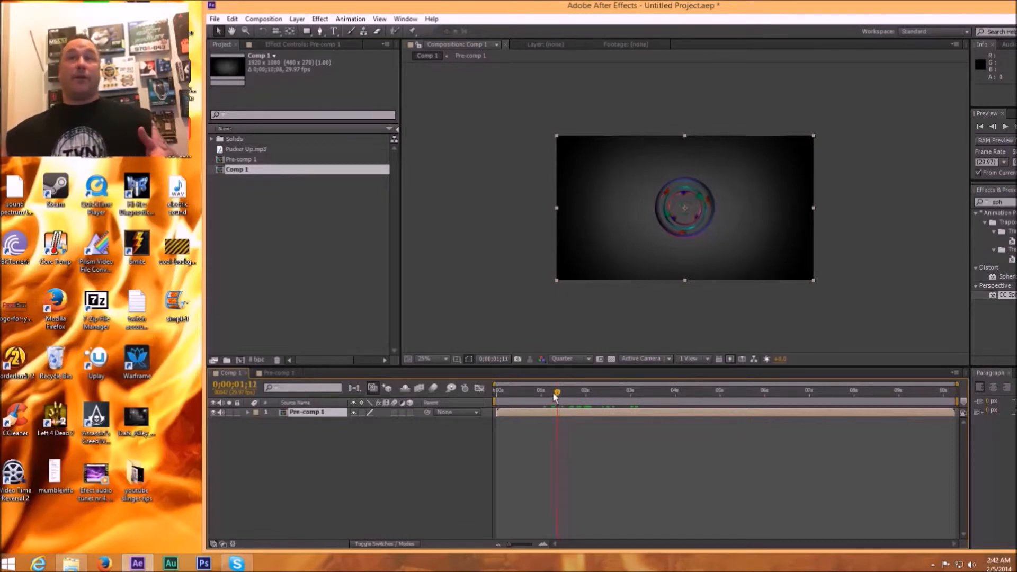
drag(555, 398, 533, 396)
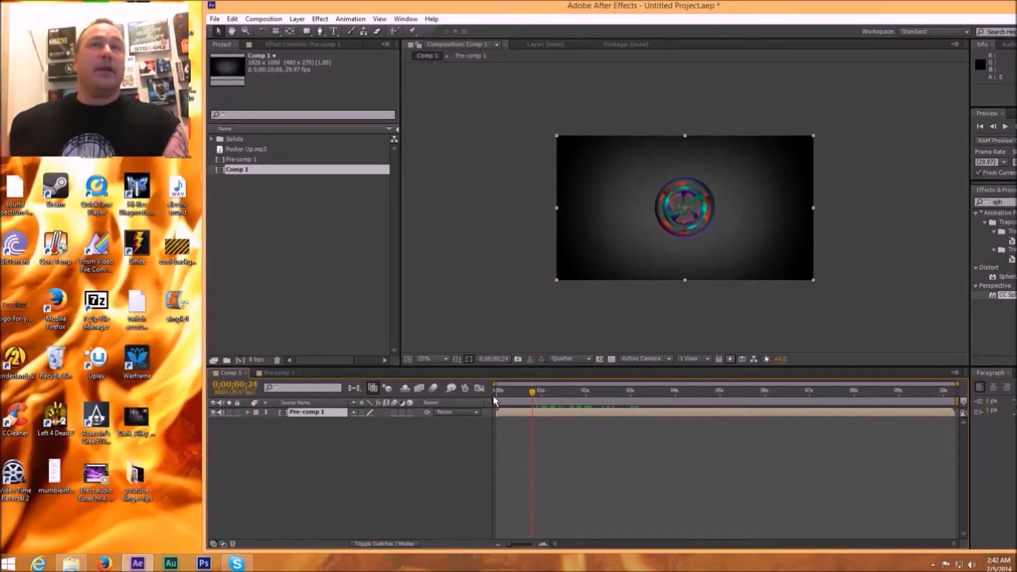
Step: Add a black 1920 × 1080 px solid named round sound2 above Pre-comp 1 in Comp 1
click(297, 19)
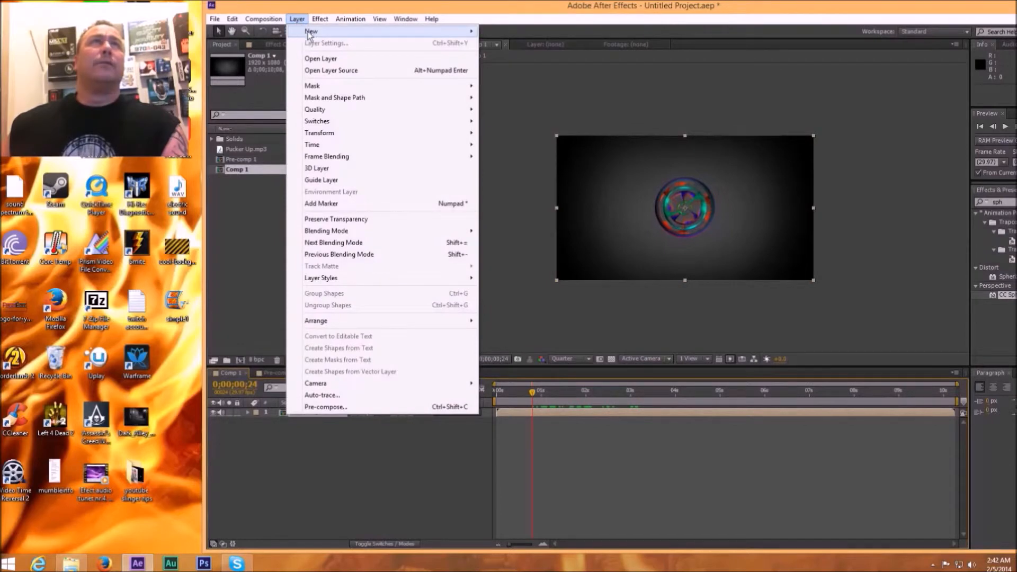
mouse_move(310, 33)
click(502, 45)
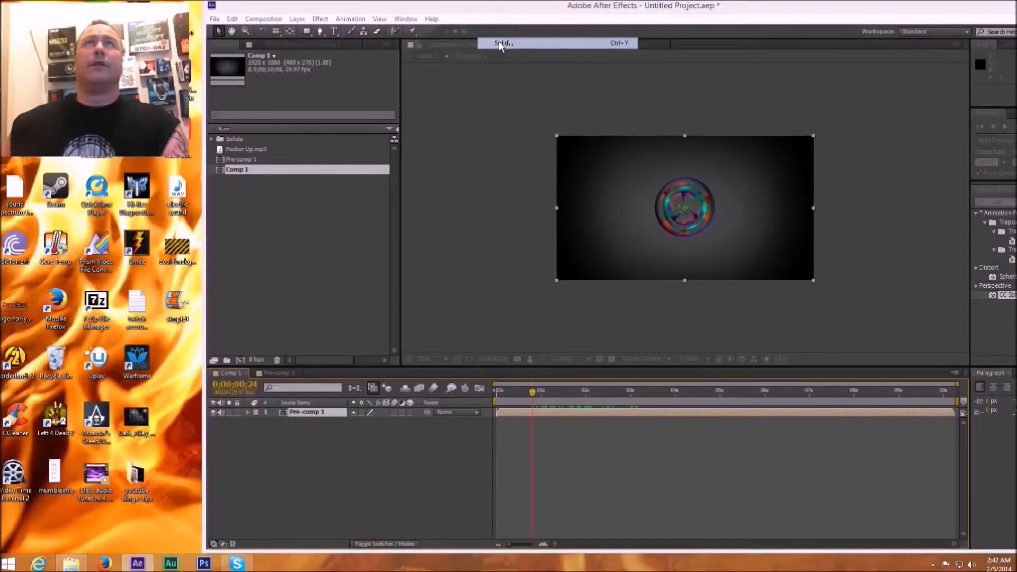
text(round)
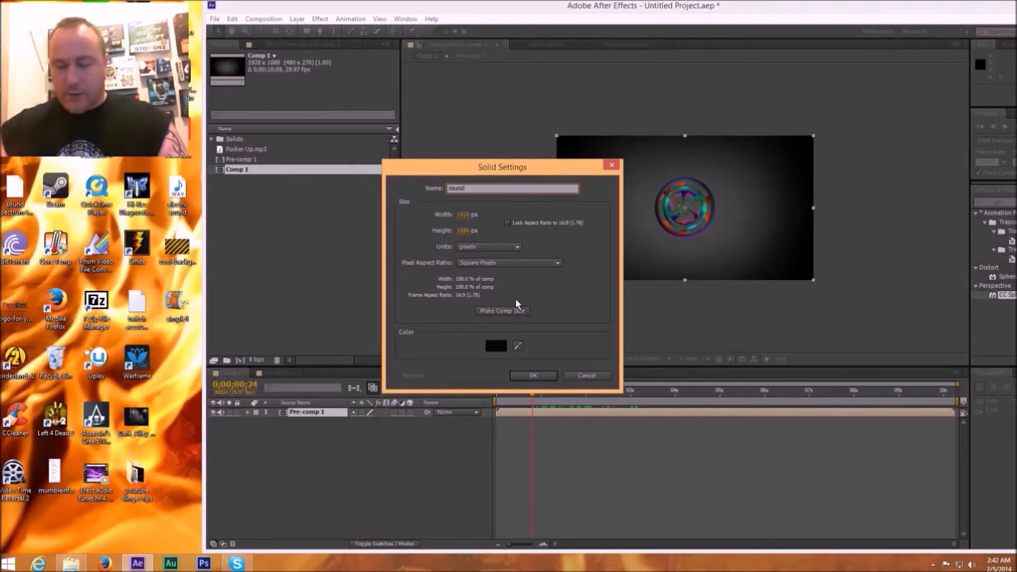
text( sound2)
key(Return)
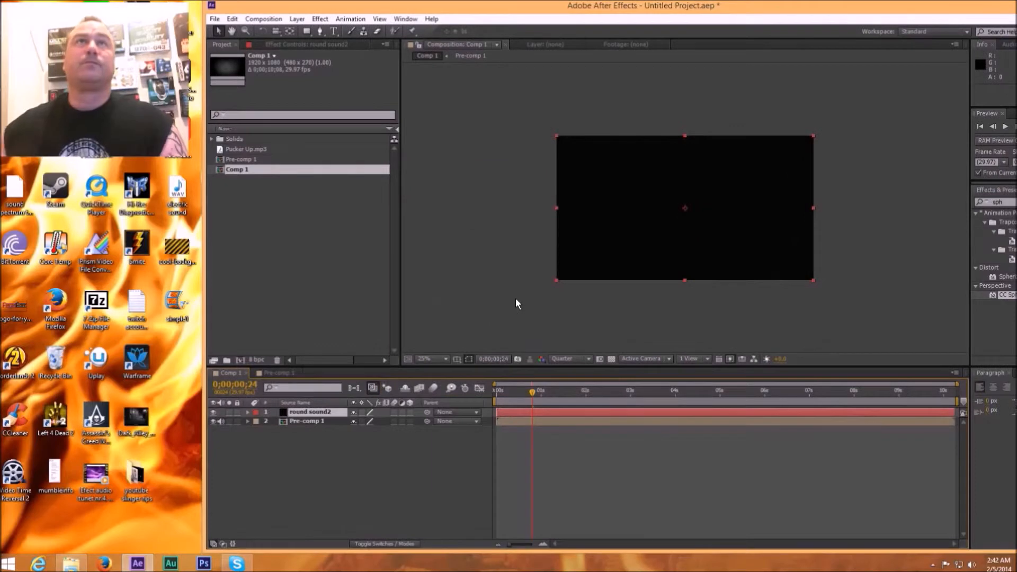
Step: Apply the Audio Spectrum effect to the round sound2 solid
click(320, 19)
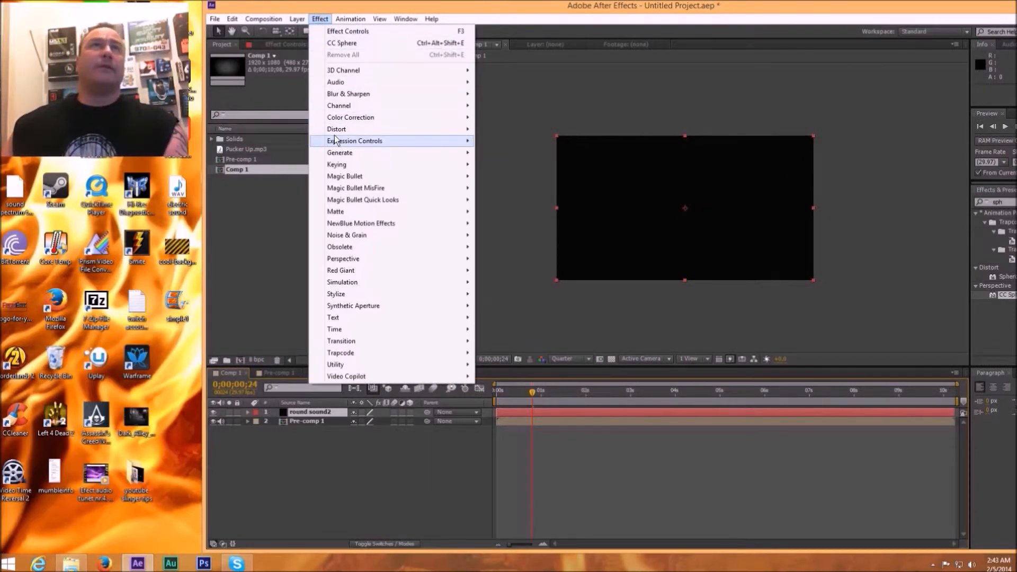
mouse_move(338, 135)
mouse_move(337, 154)
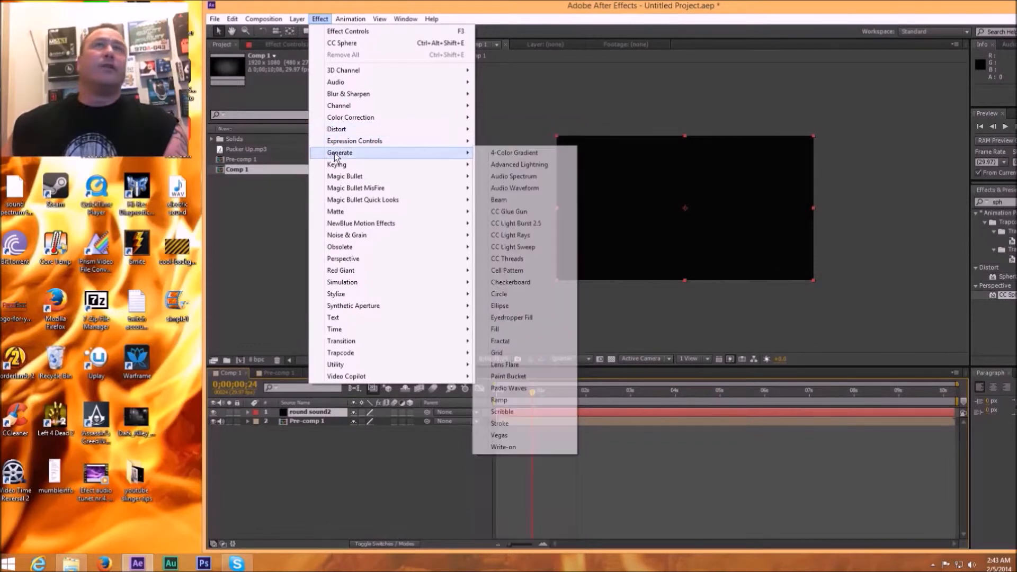
click(514, 176)
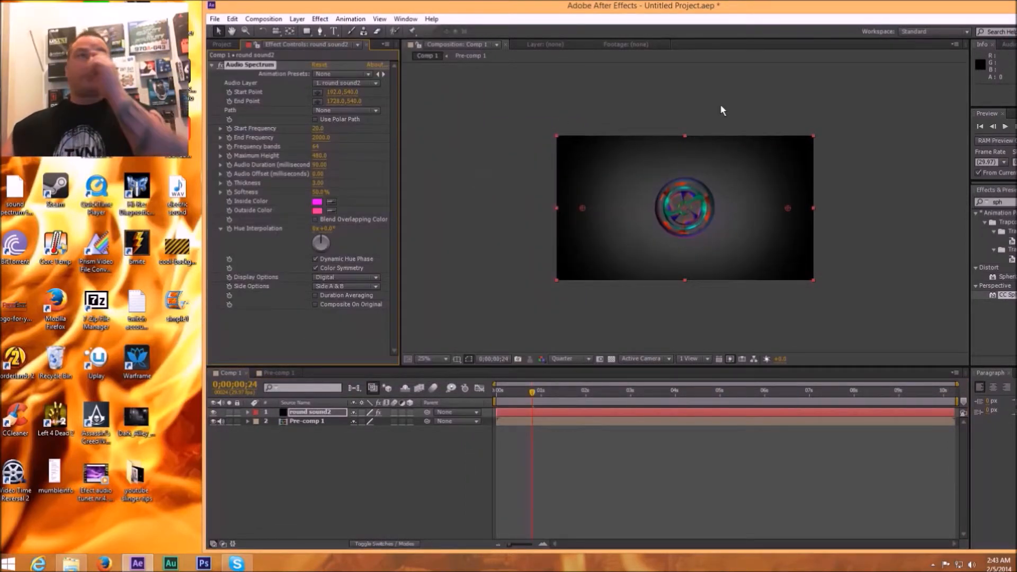
Step: Add the CC Sphere effect to round sound2 and set its Audio Spectrum softness to 100%
drag(895, 6, 831, 7)
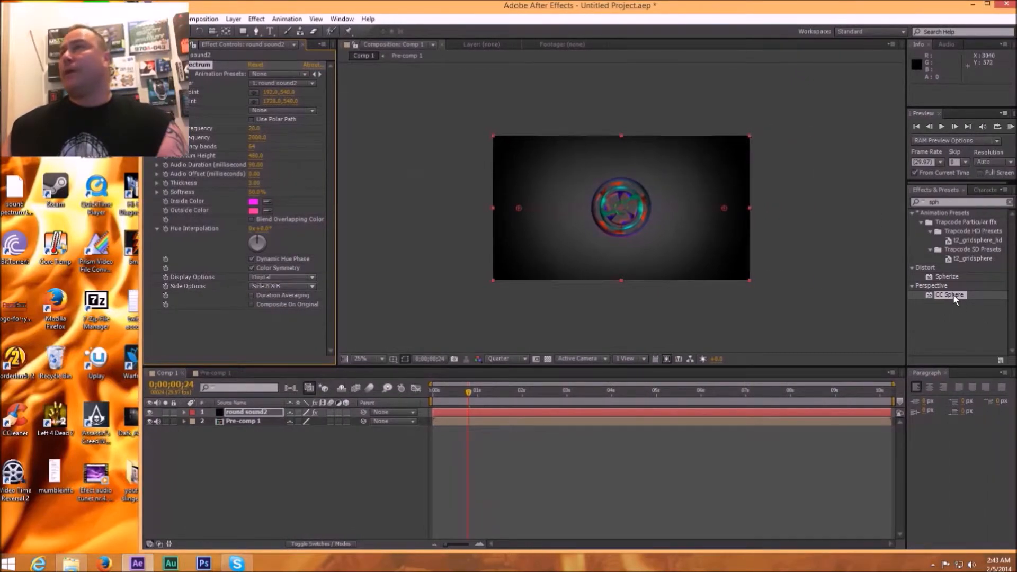
drag(954, 294, 775, 410)
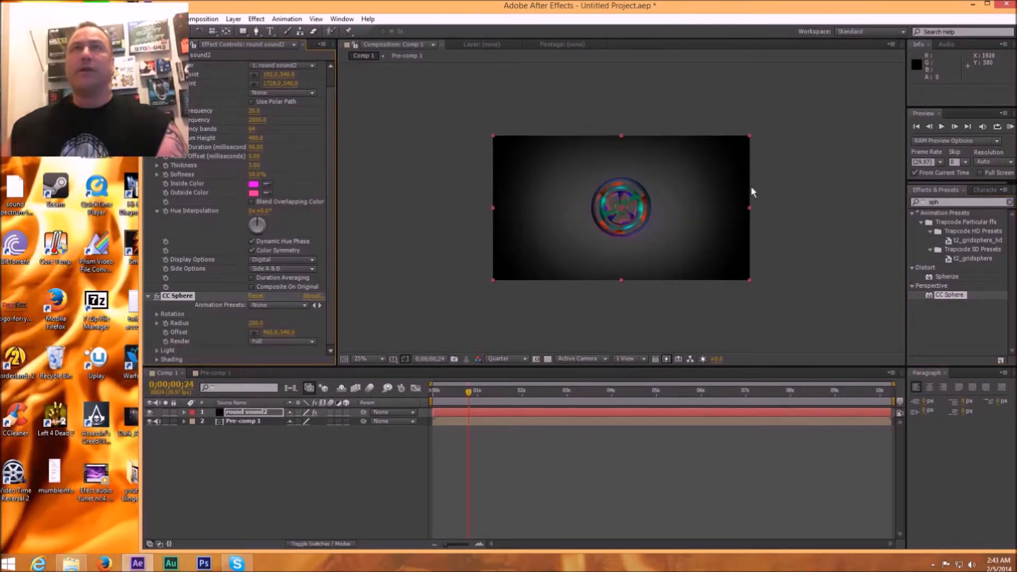
drag(406, 11, 476, 13)
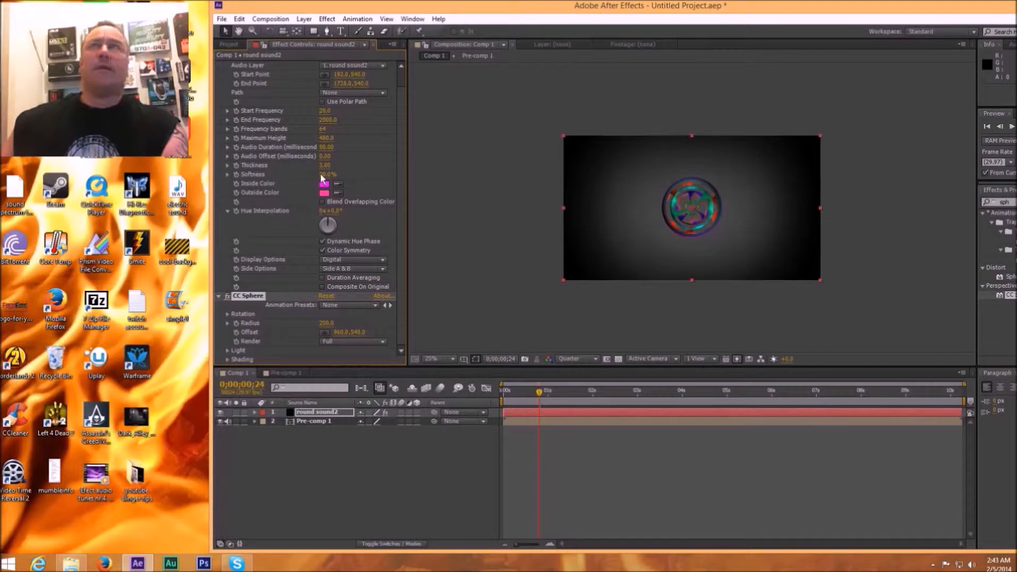
drag(321, 175, 339, 176)
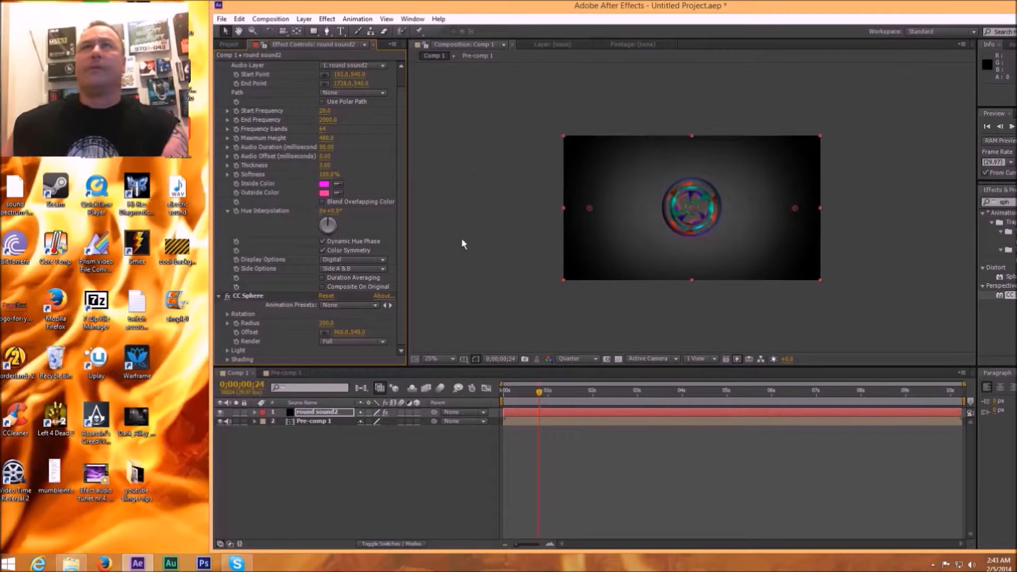
Step: Add Pucker Up.mp3 to Comp 1 as the lowest layer, beneath Pre-comp 1
click(384, 65)
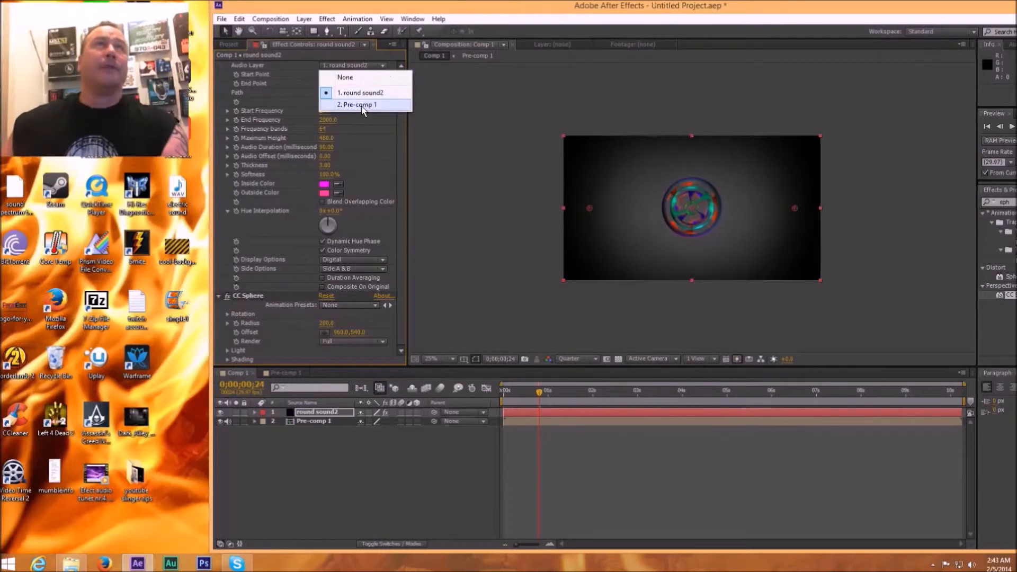
click(229, 44)
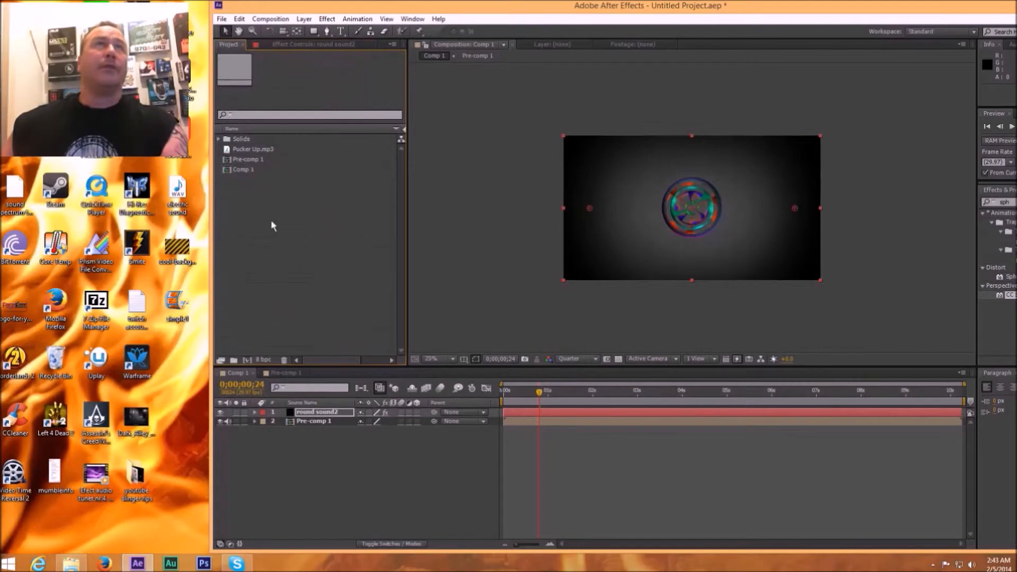
drag(267, 151, 328, 472)
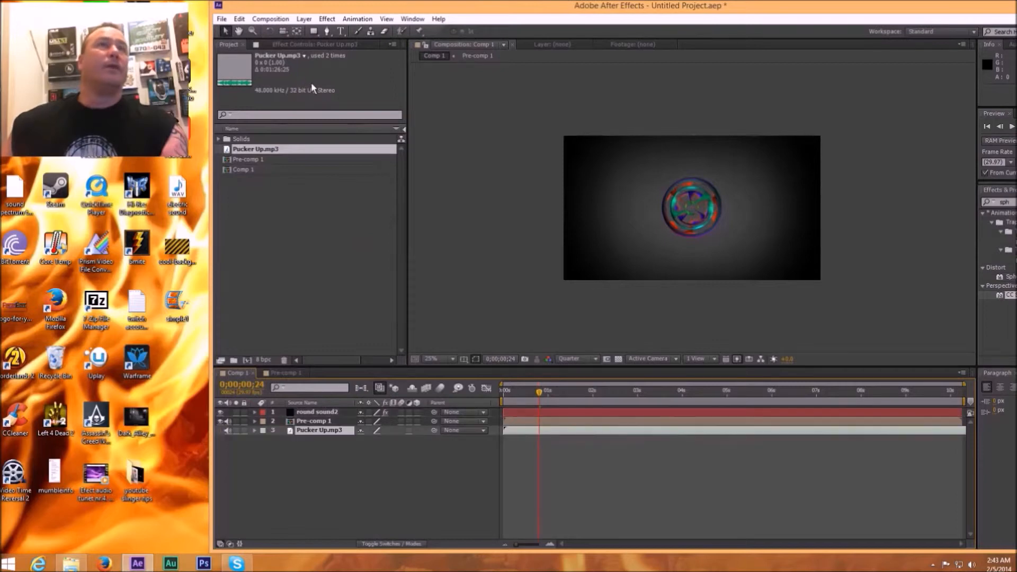
click(349, 45)
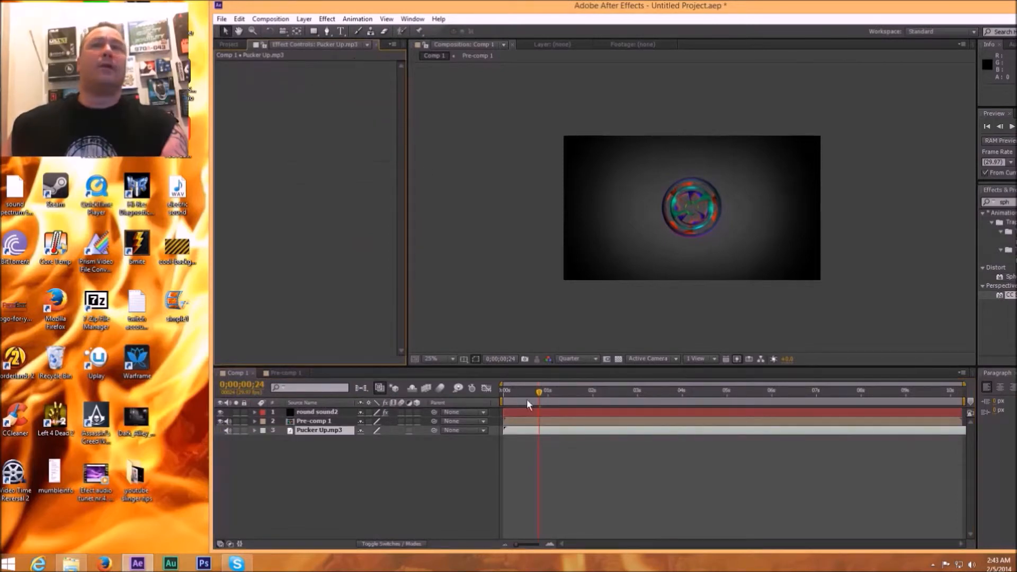
Step: Select round sound2, return the viewer to Comp 1 and show the layer's effect settings
double_click(575, 413)
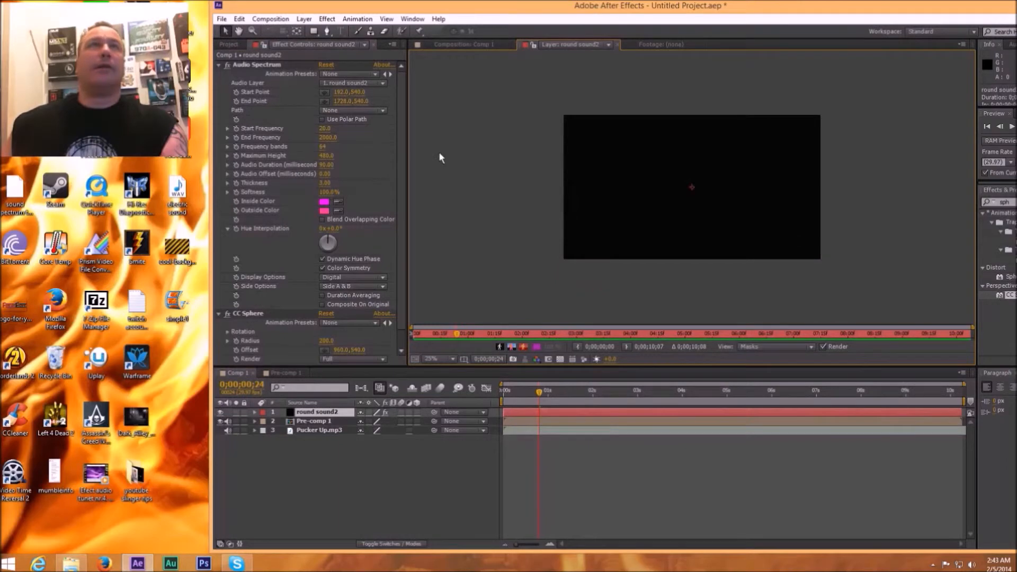
click(231, 45)
click(249, 170)
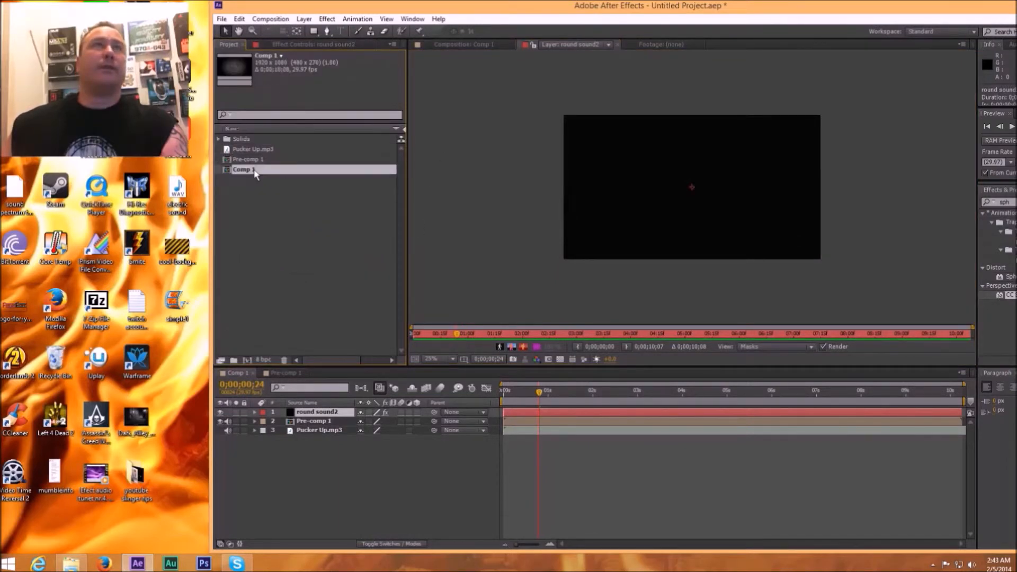
double_click(279, 170)
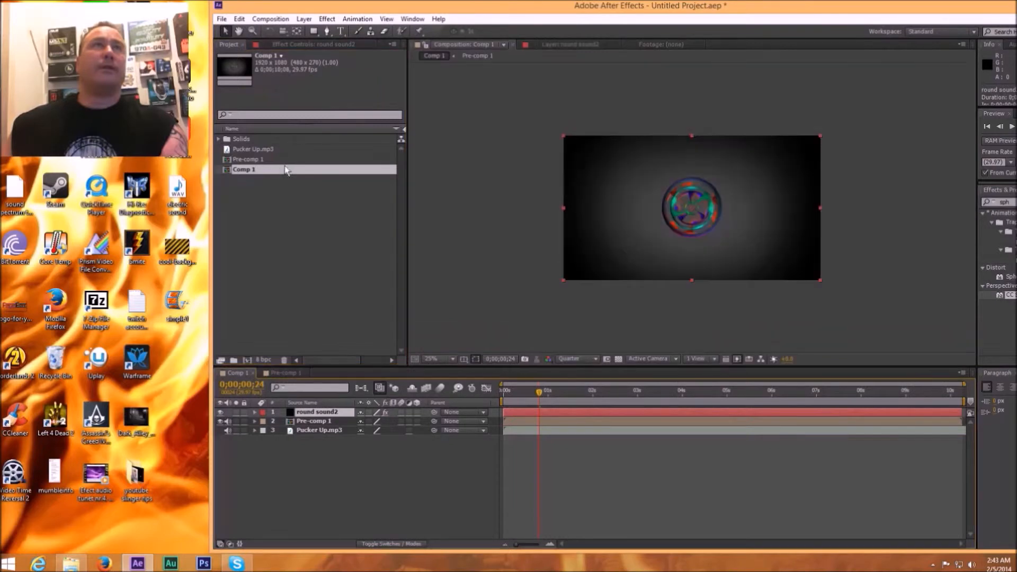
click(331, 45)
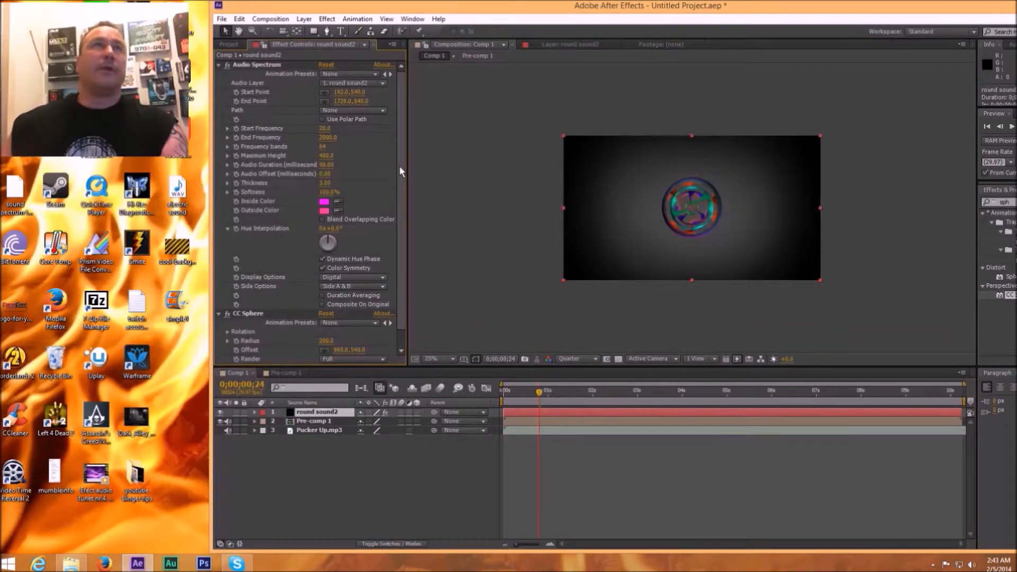
Step: Set the CC Sphere's Rotation X to about 99° and the Audio Spectrum thickness to about 131.4 on round sound2
scroll(402, 170, down, 1)
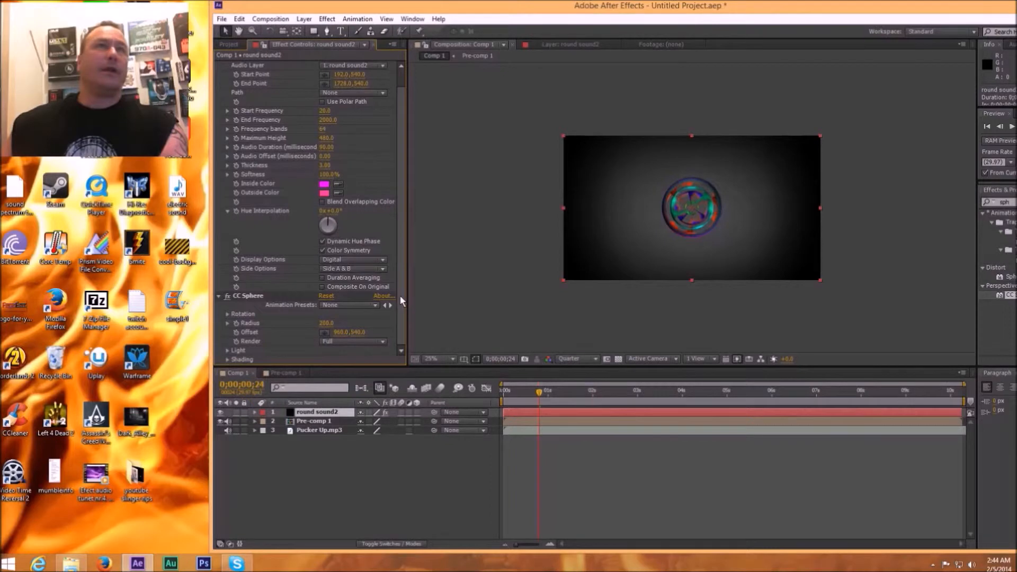
click(228, 322)
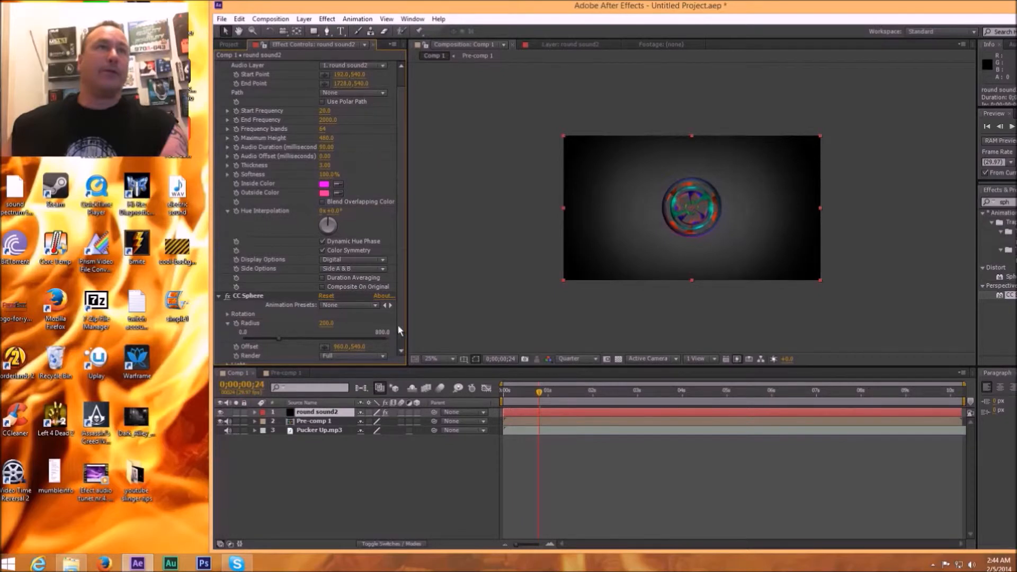
drag(404, 328, 403, 339)
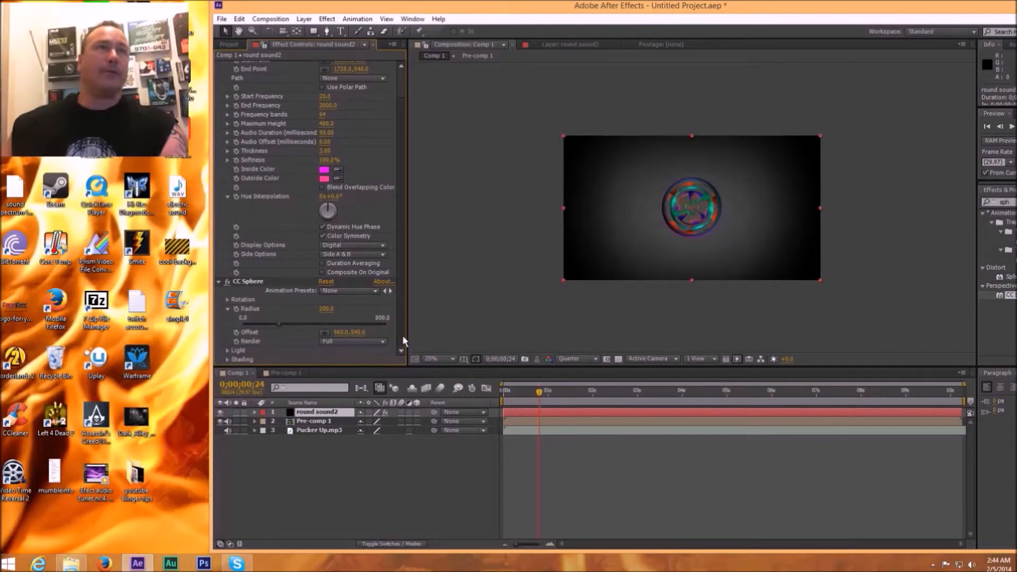
click(227, 300)
drag(328, 291, 335, 293)
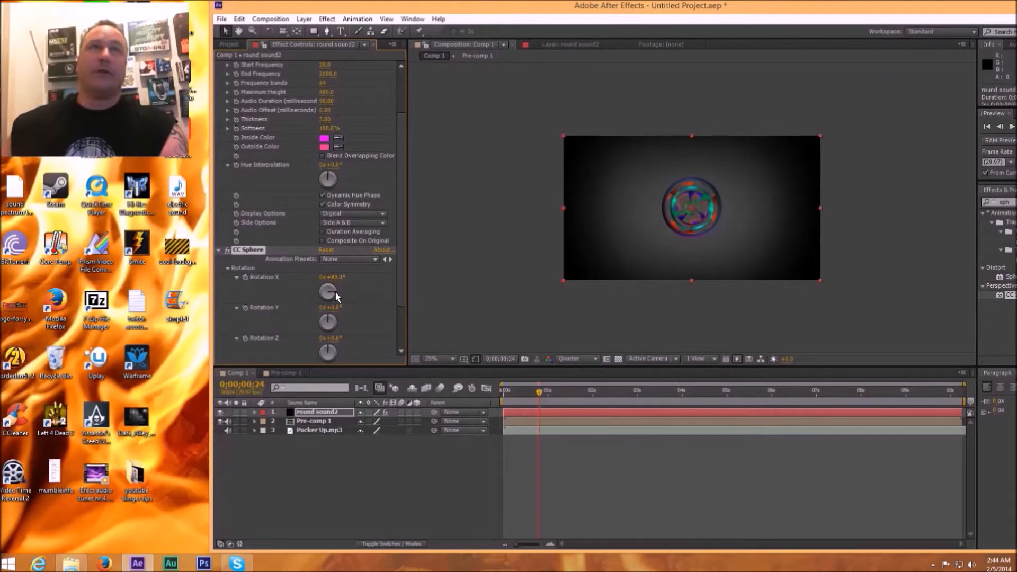
drag(336, 292, 337, 294)
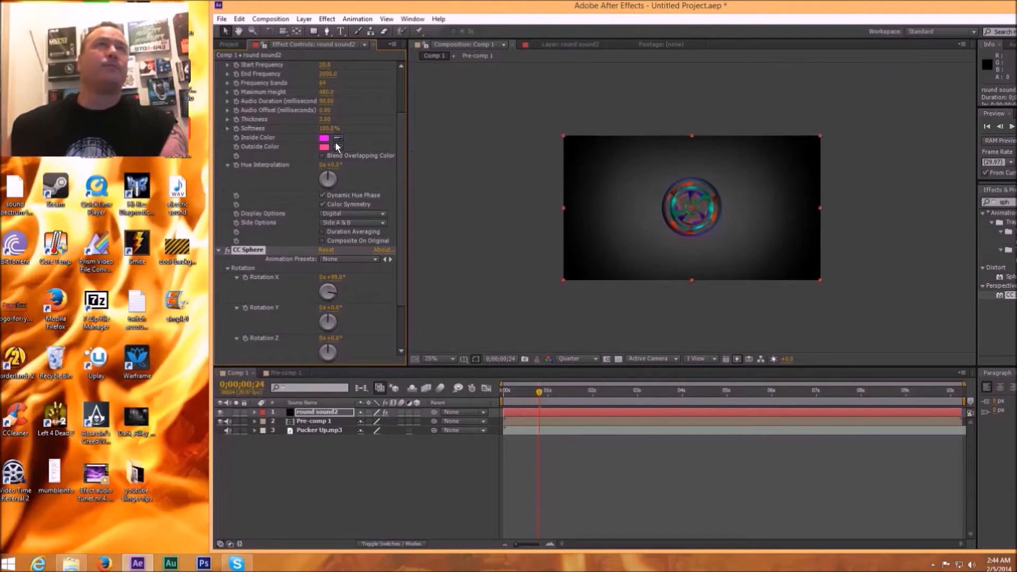
click(335, 121)
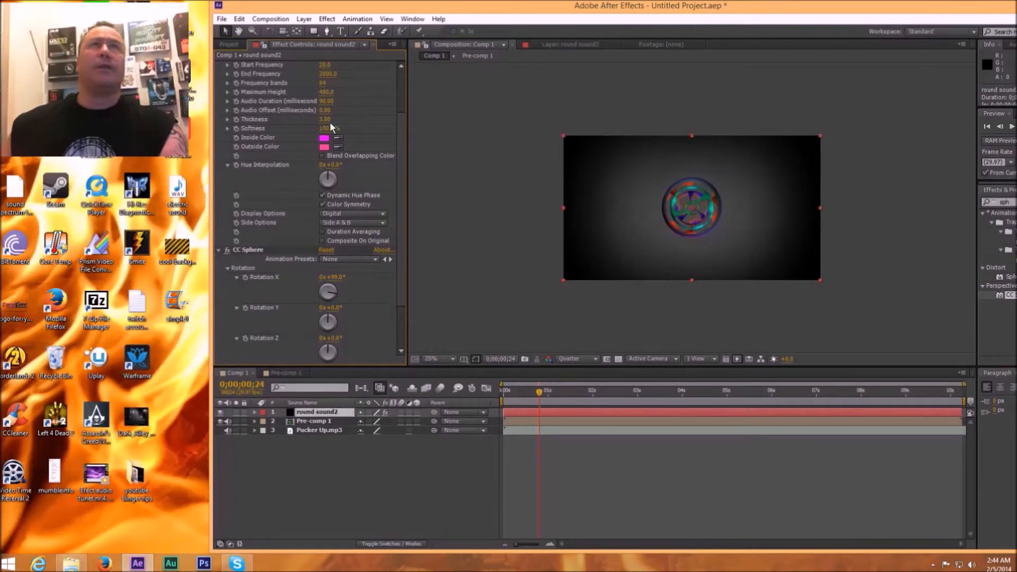
drag(324, 119, 349, 120)
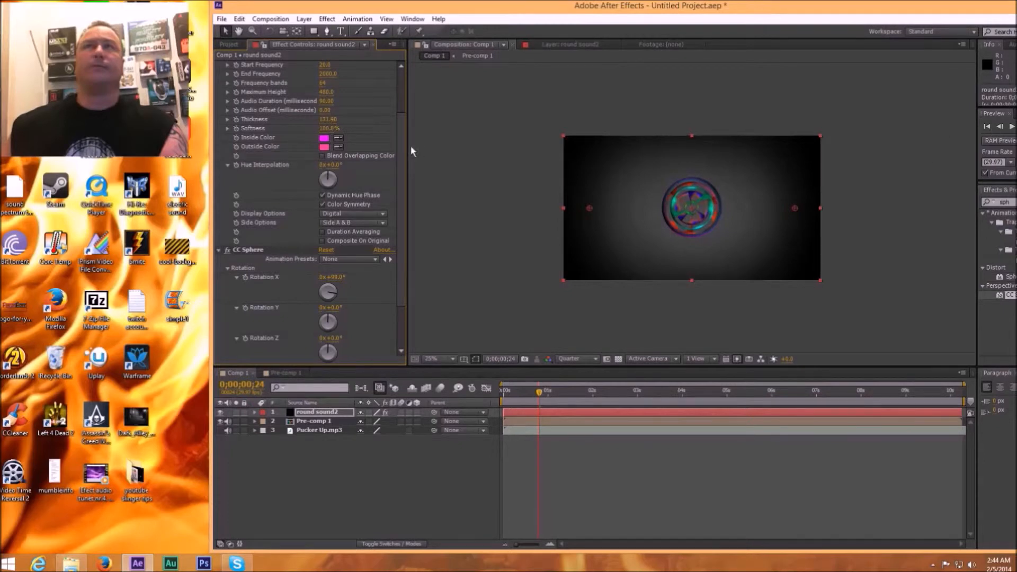
Step: Rotate the round sound2 layer to about 36° and scale it to about 155%
click(255, 412)
click(264, 430)
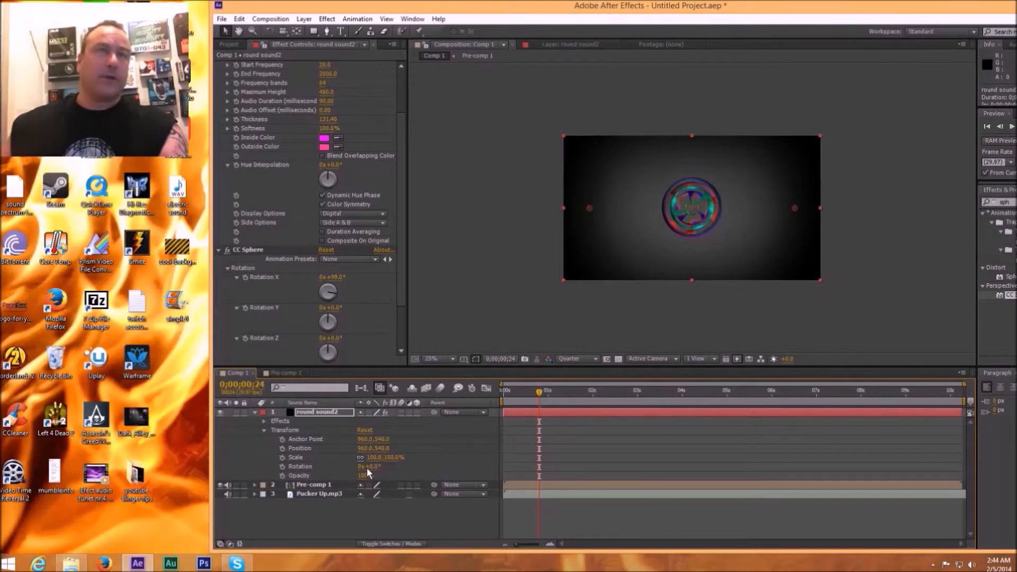
drag(364, 466, 384, 466)
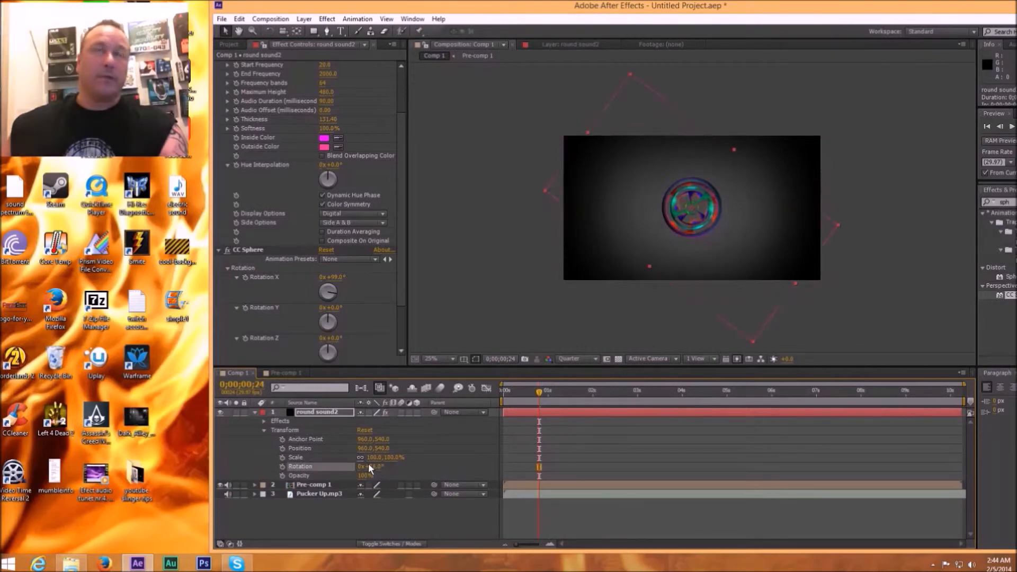
drag(389, 457, 420, 459)
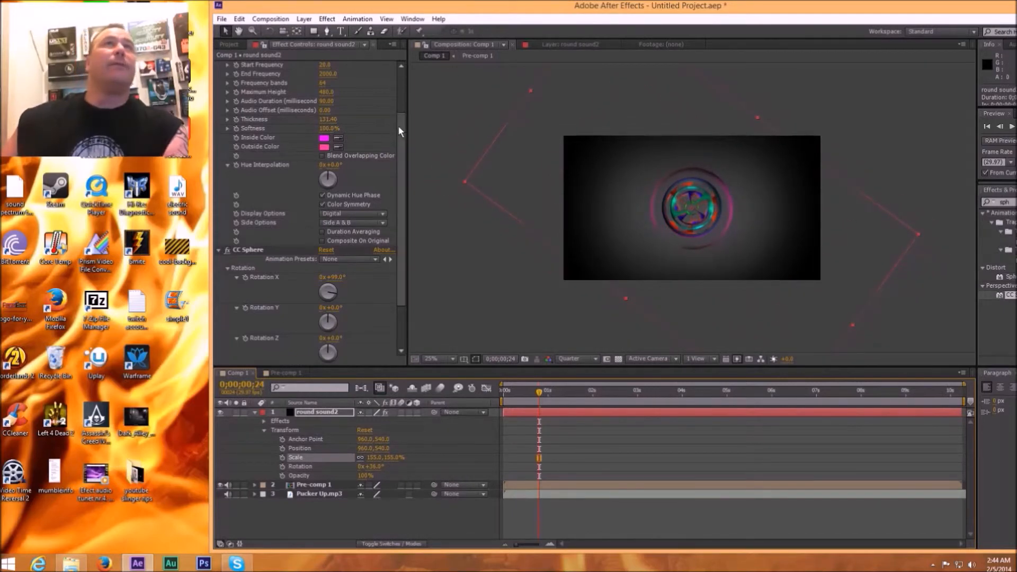
Step: Set the spectrum's start point to 20, 540 and end point to 1881, 540, and scale round sound2 down to about 45%
drag(398, 125, 399, 70)
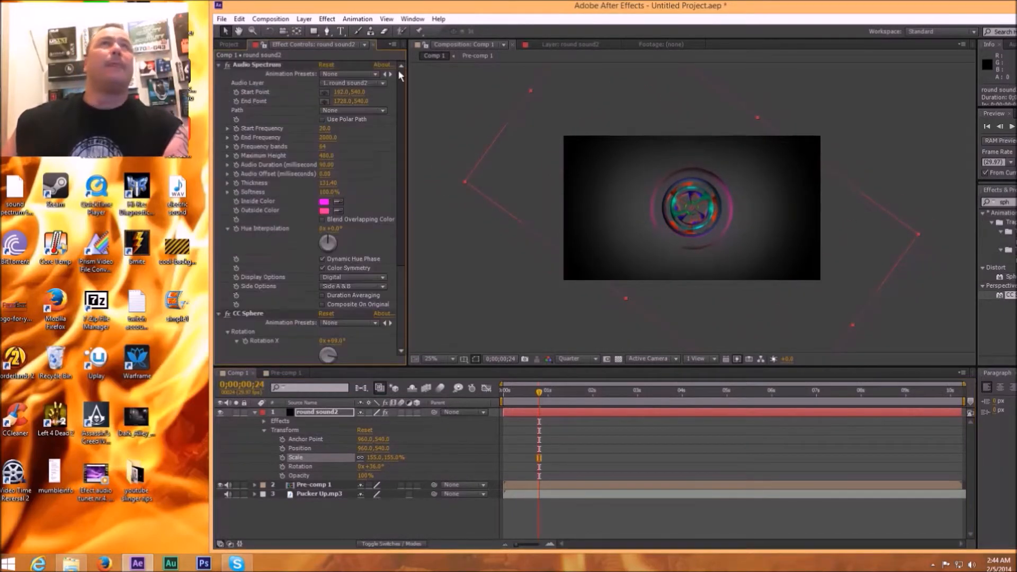
click(329, 92)
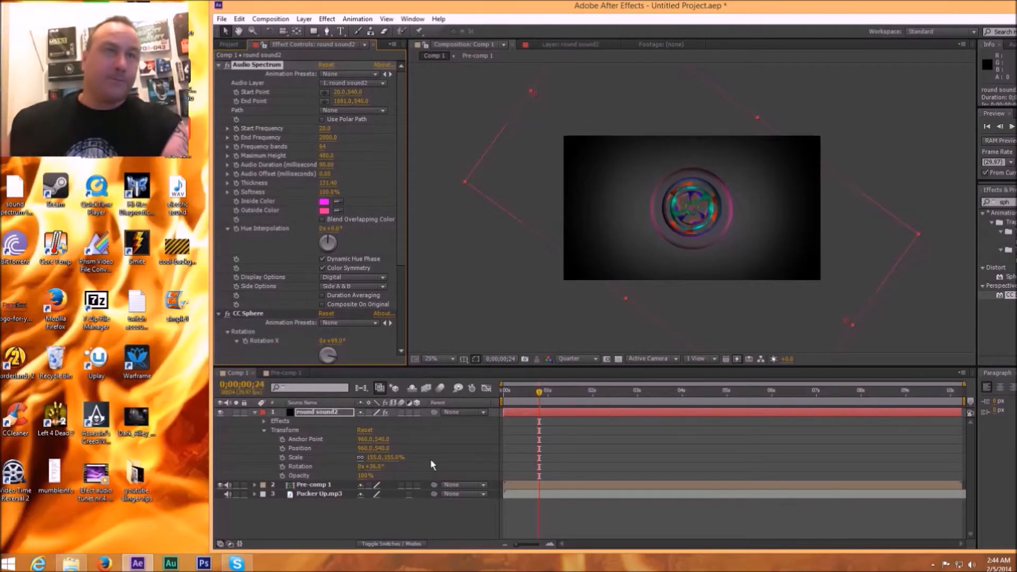
drag(377, 456, 307, 443)
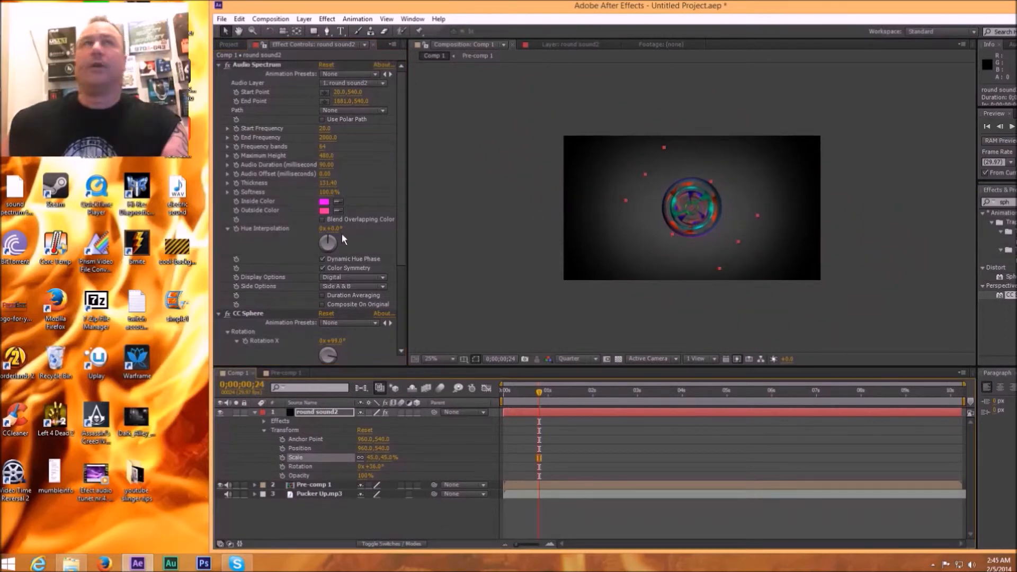
Step: Set round sound2's Audio Spectrum maximum height to about 14520, frequency bands to about 93 and start frequency to 1
click(404, 248)
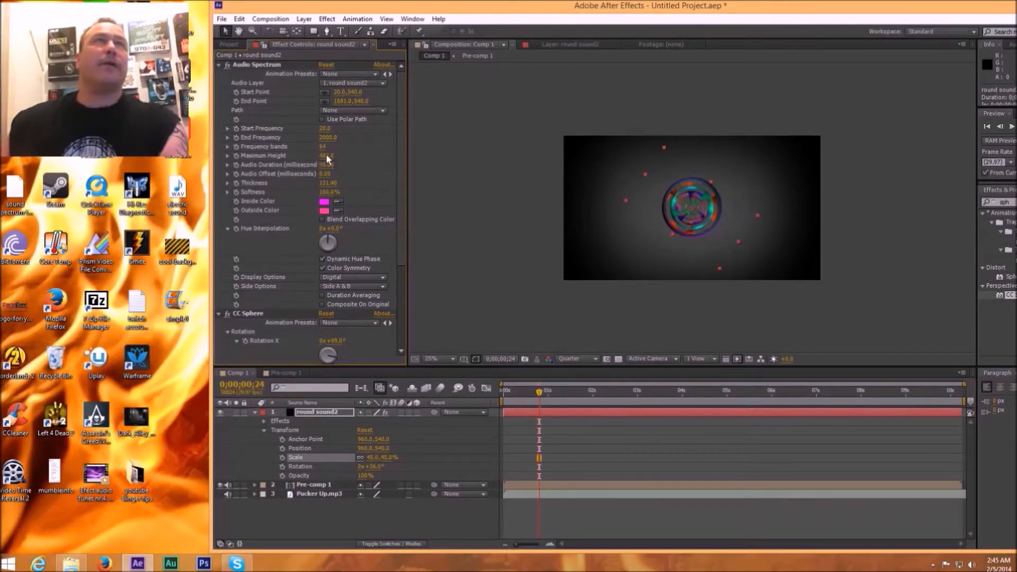
drag(326, 156, 850, 161)
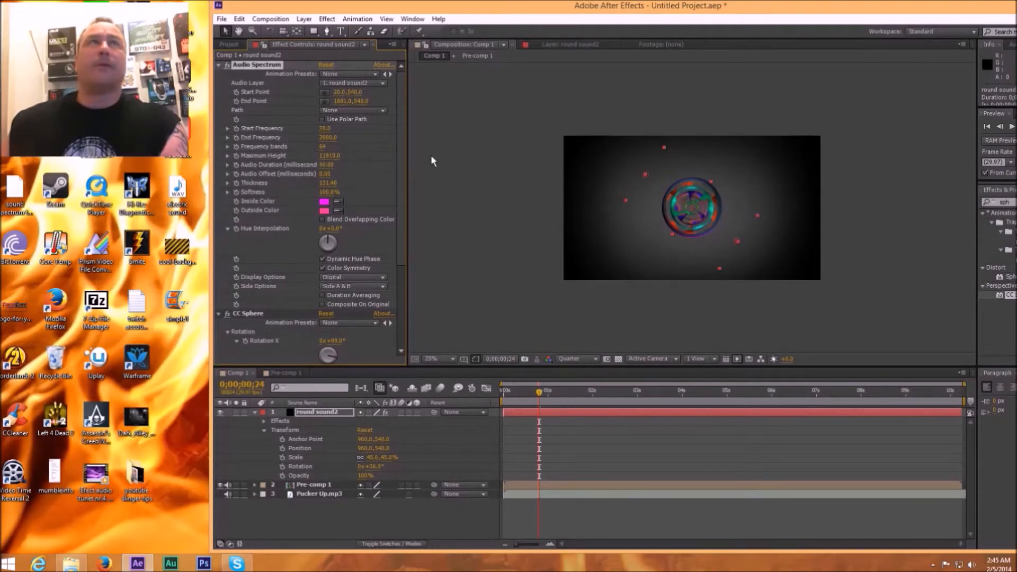
click(353, 147)
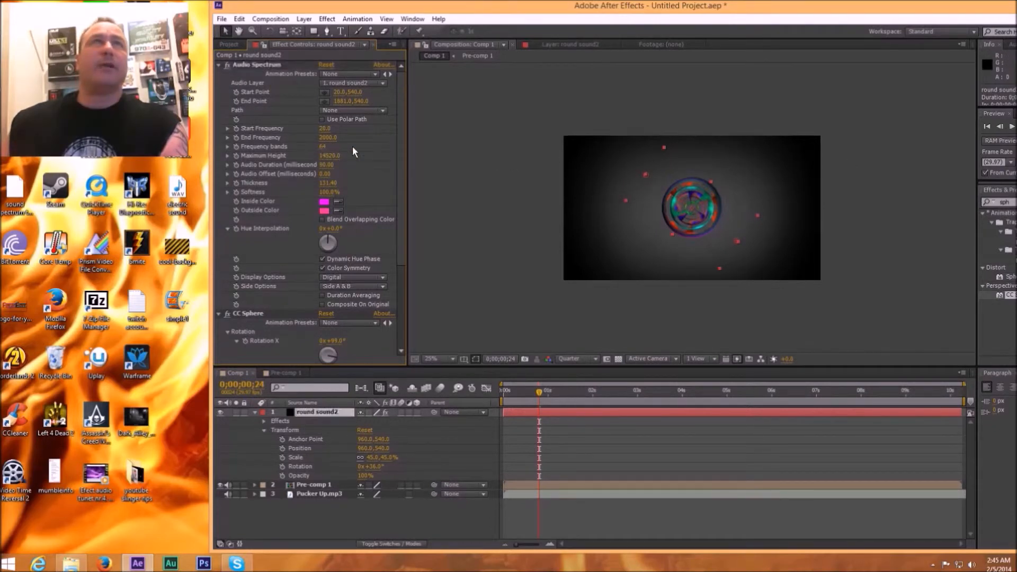
drag(321, 148, 328, 149)
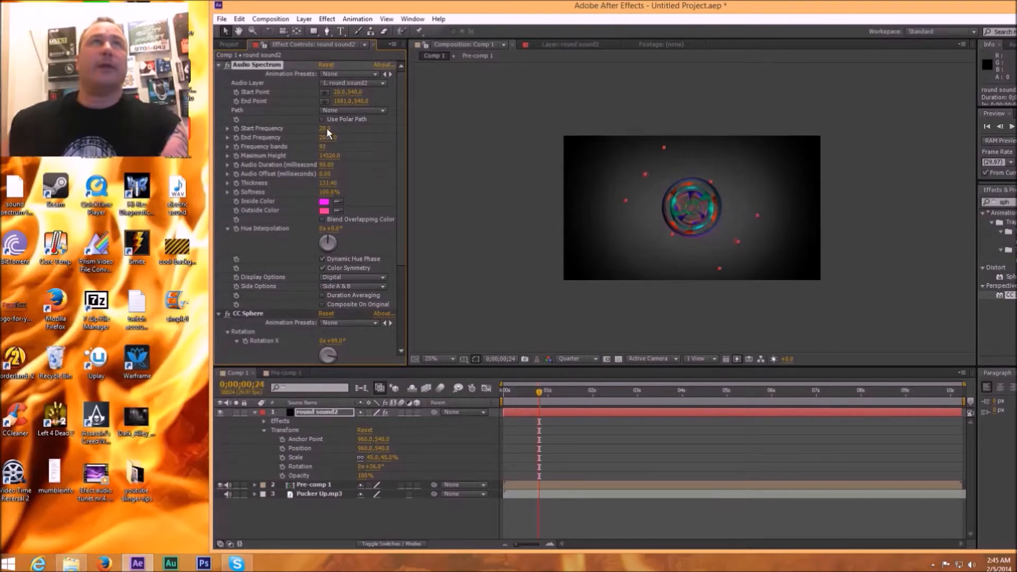
drag(326, 129, 323, 131)
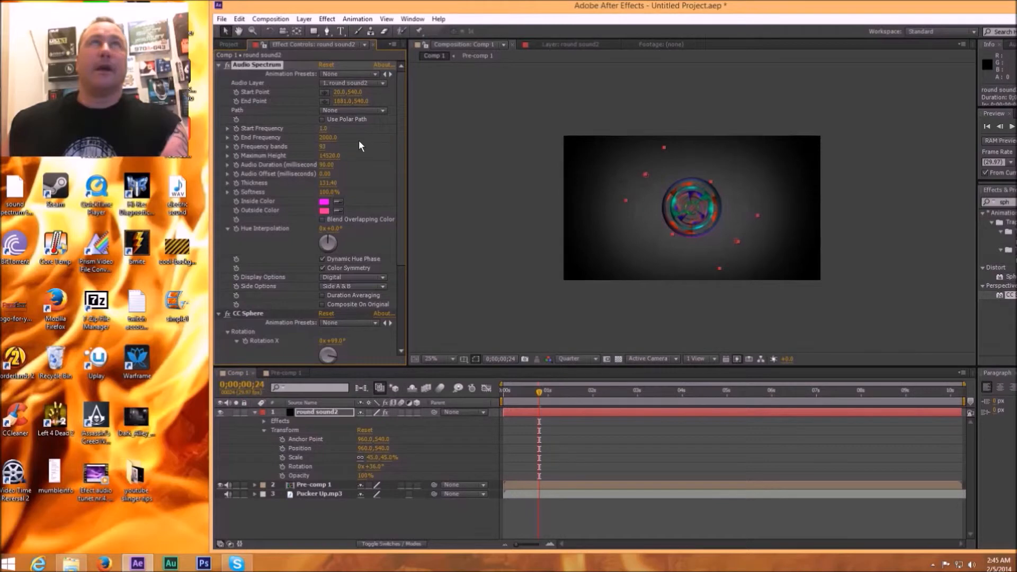
Step: Scrub Comp 1 to 0;00;01;26 to check how the round sound2 layer looks
click(574, 412)
drag(538, 390, 586, 391)
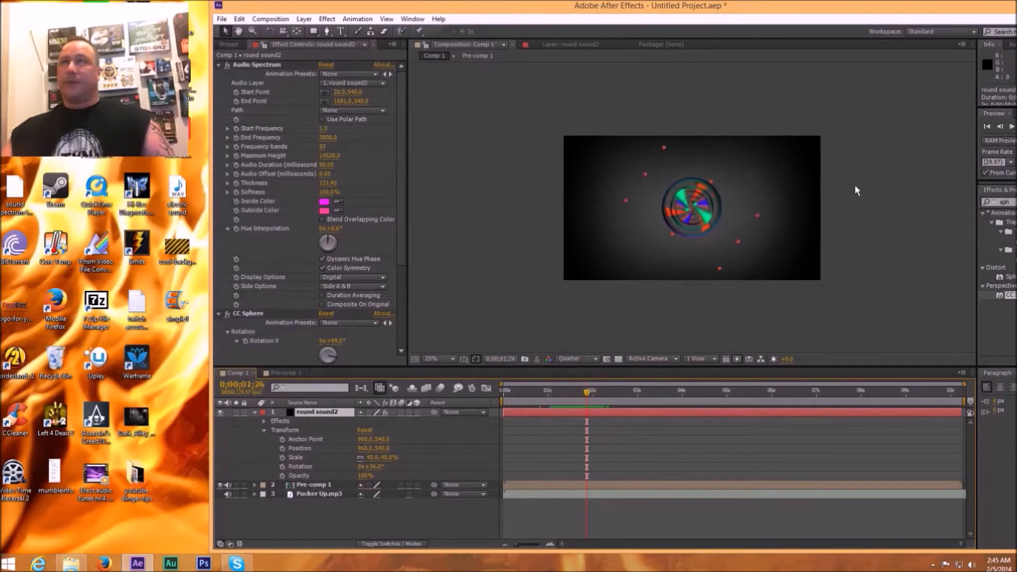
drag(882, 2, 810, 7)
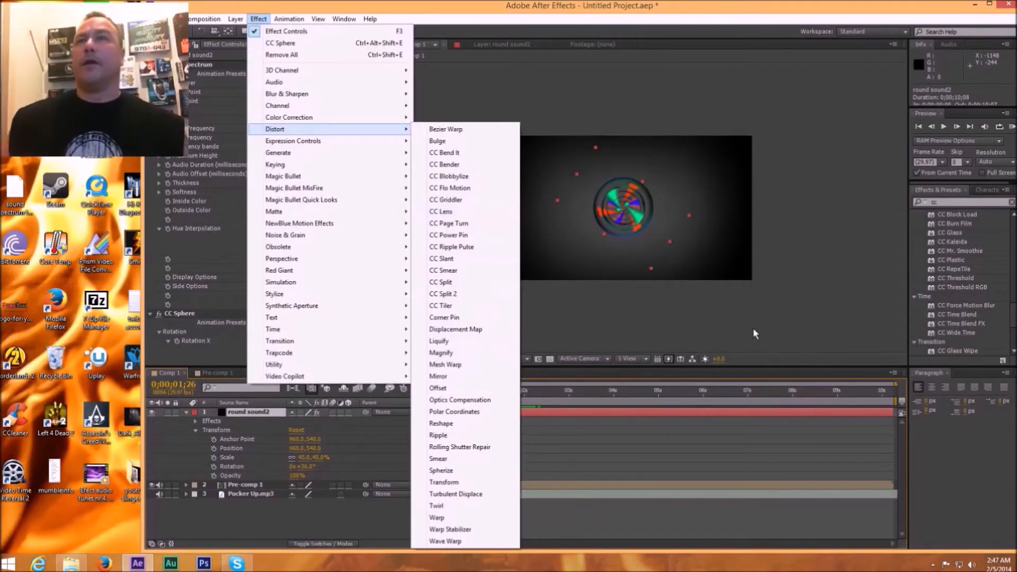
click(771, 326)
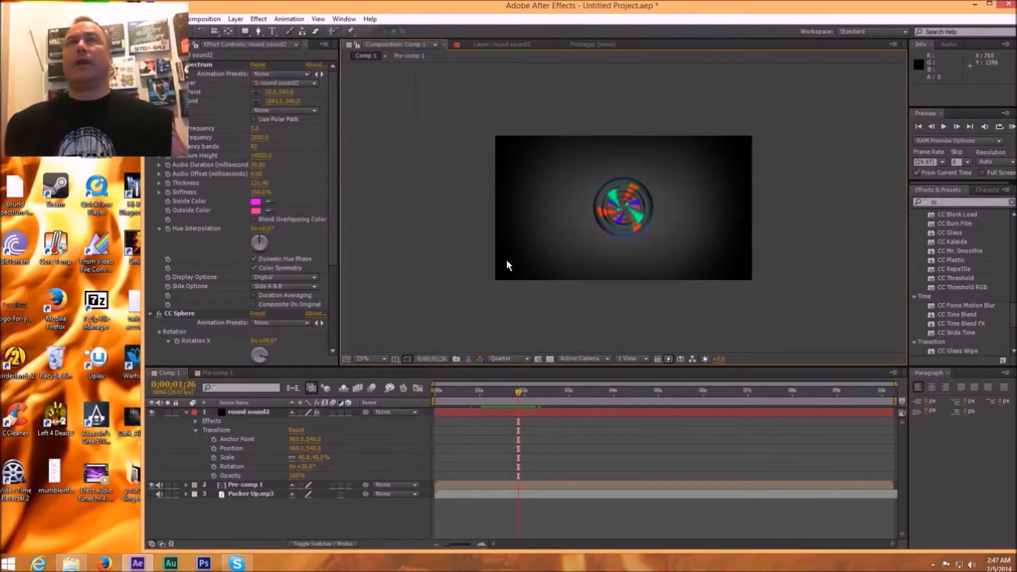
click(235, 18)
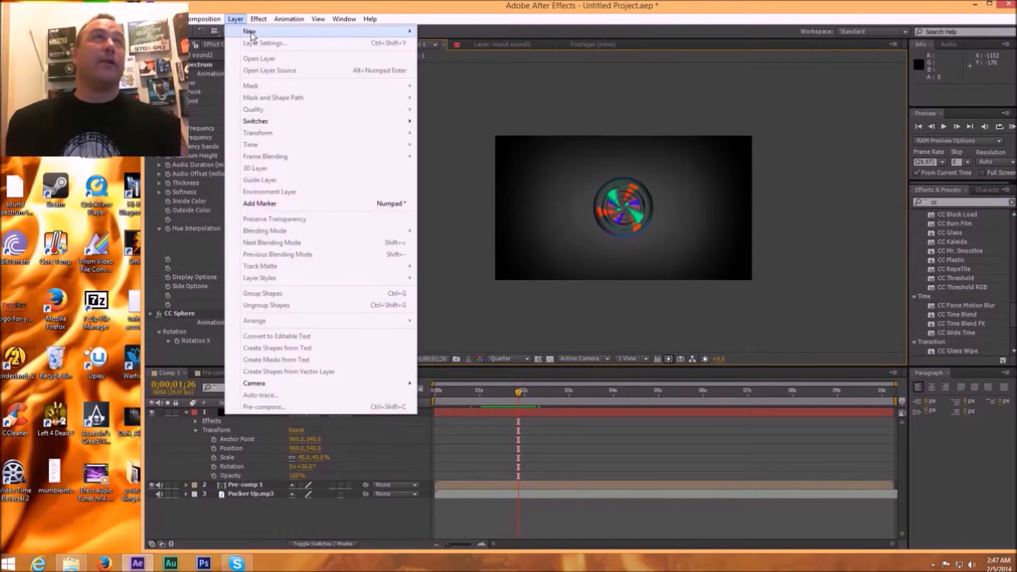
mouse_move(251, 33)
click(477, 42)
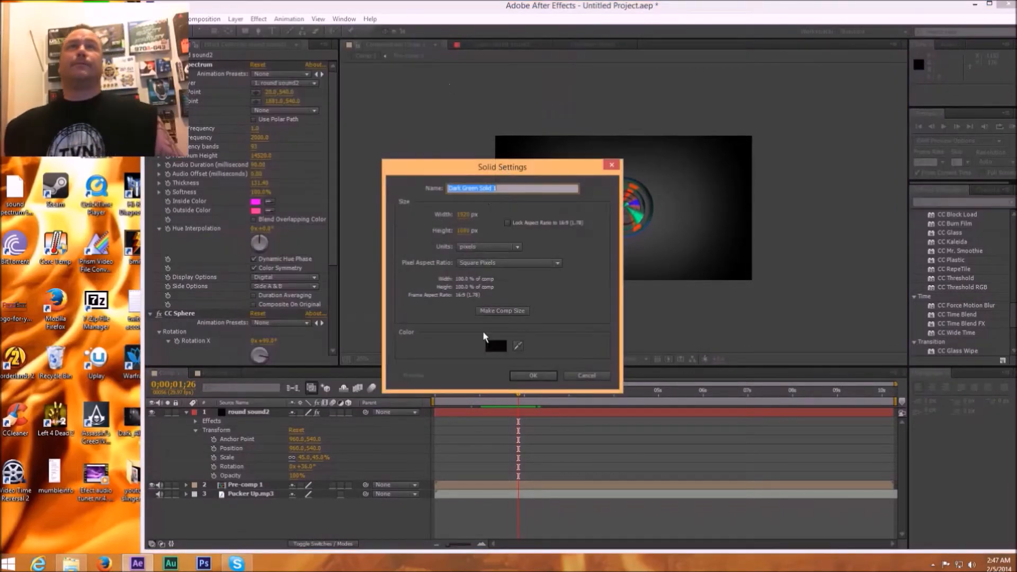
click(522, 376)
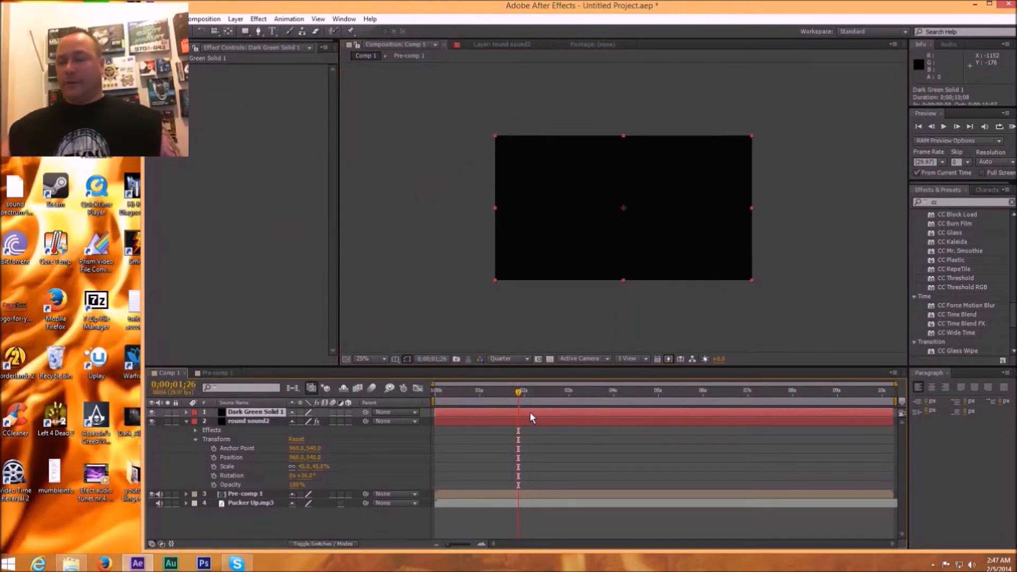
key(Delete)
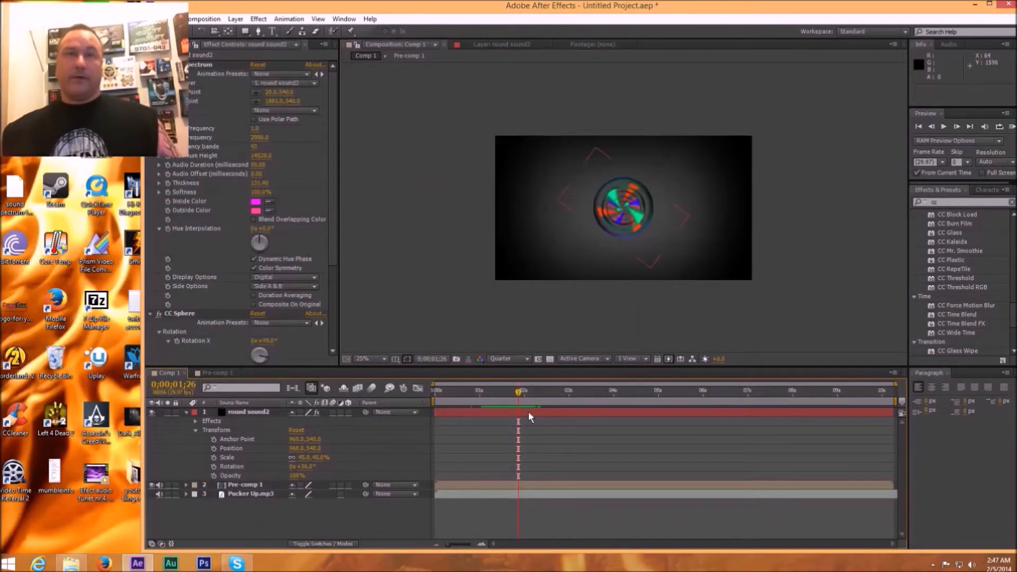
Step: Duplicate the round sound2 layer and return to the Comp 1 view with the copy's effect controls open
click(529, 411)
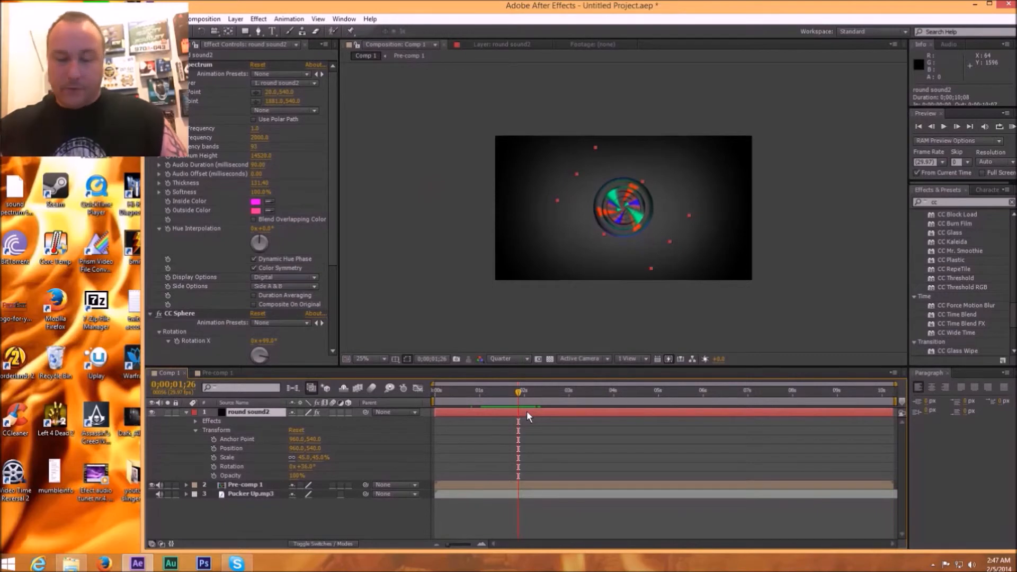
key(ctrl+d)
double_click(526, 412)
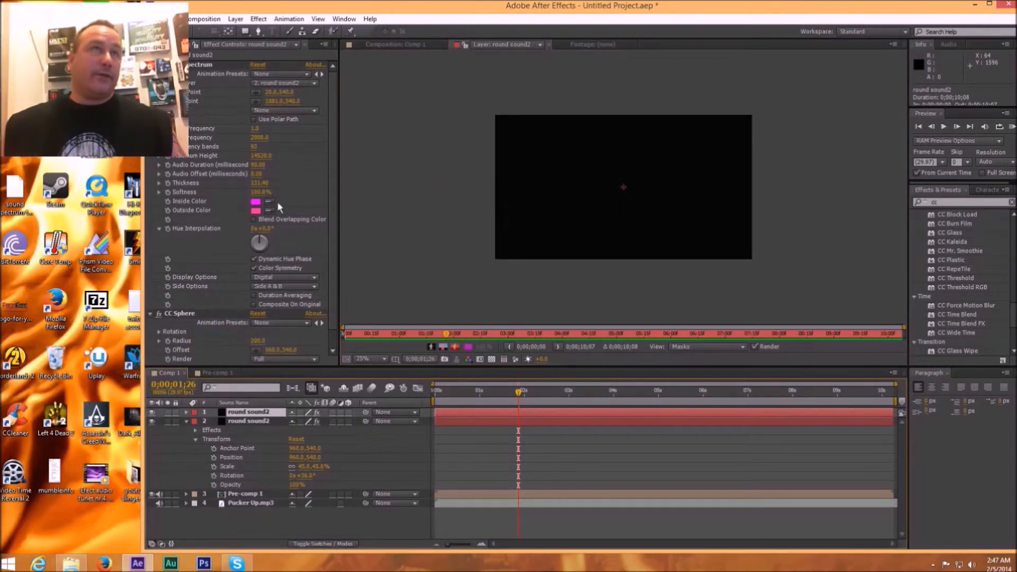
drag(288, 5, 356, 6)
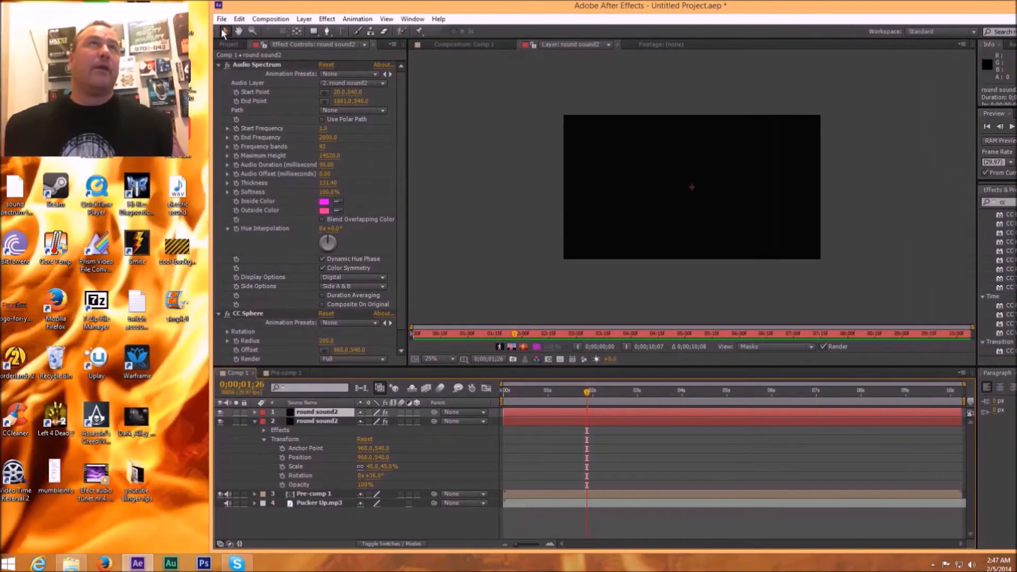
click(230, 43)
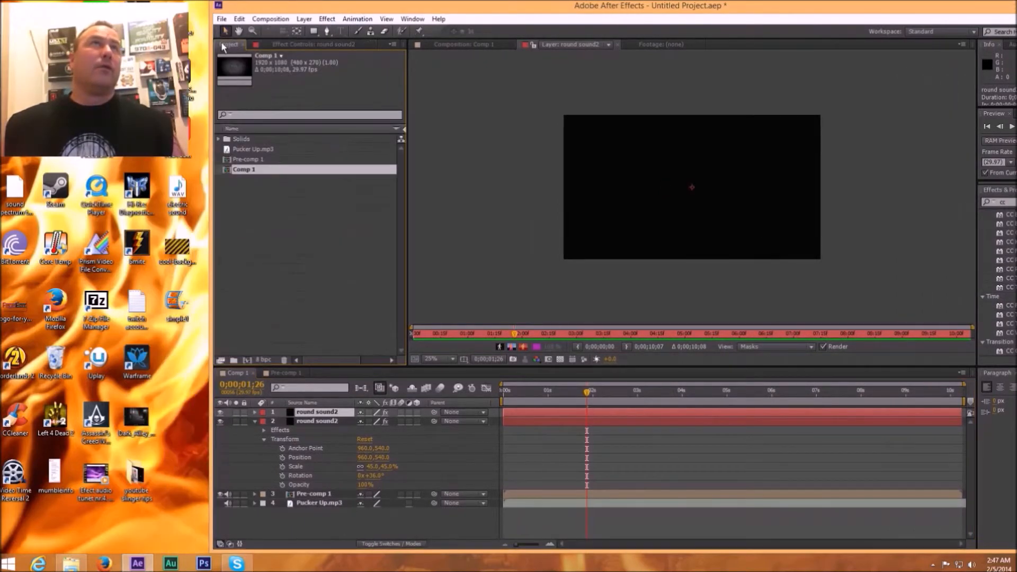
double_click(241, 171)
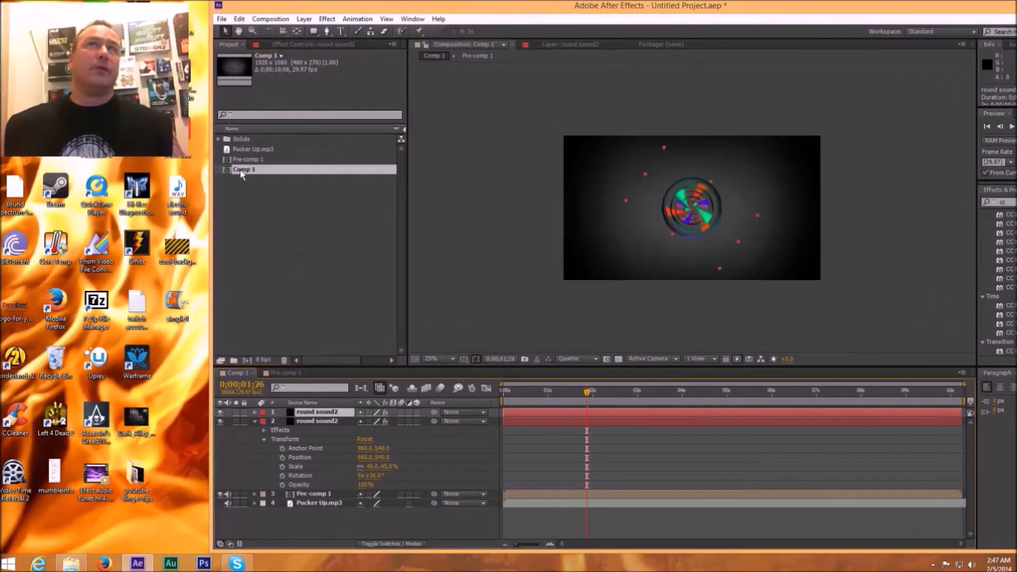
click(280, 44)
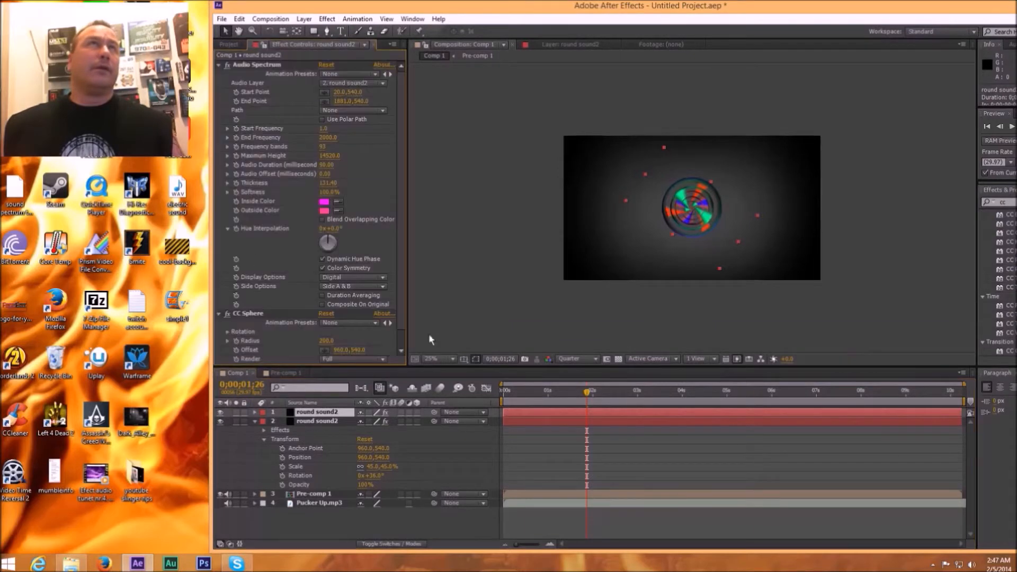
Step: Collapse the original round sound2 layer and scale the upper copy to about 135%
click(256, 418)
click(254, 420)
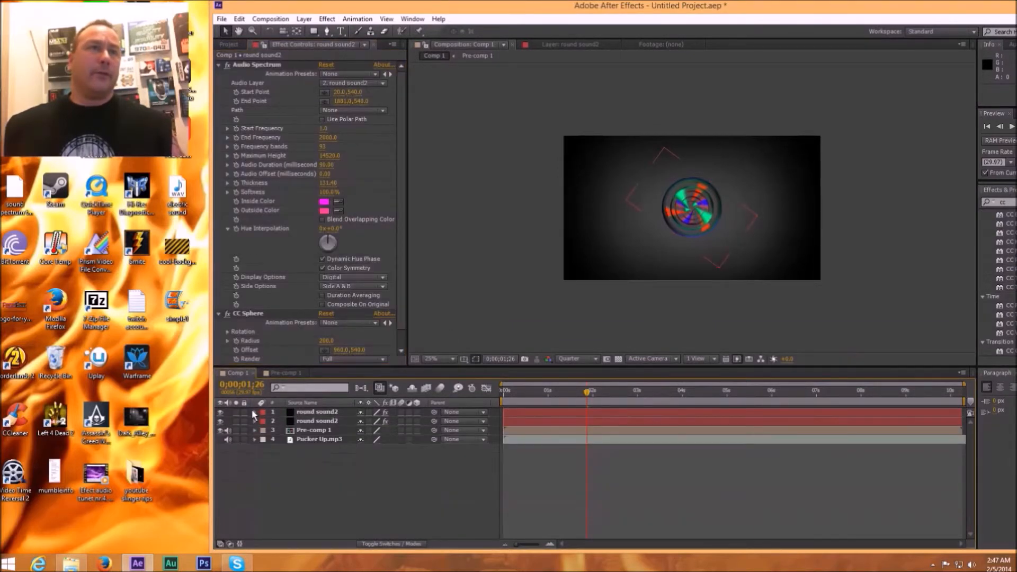
click(254, 411)
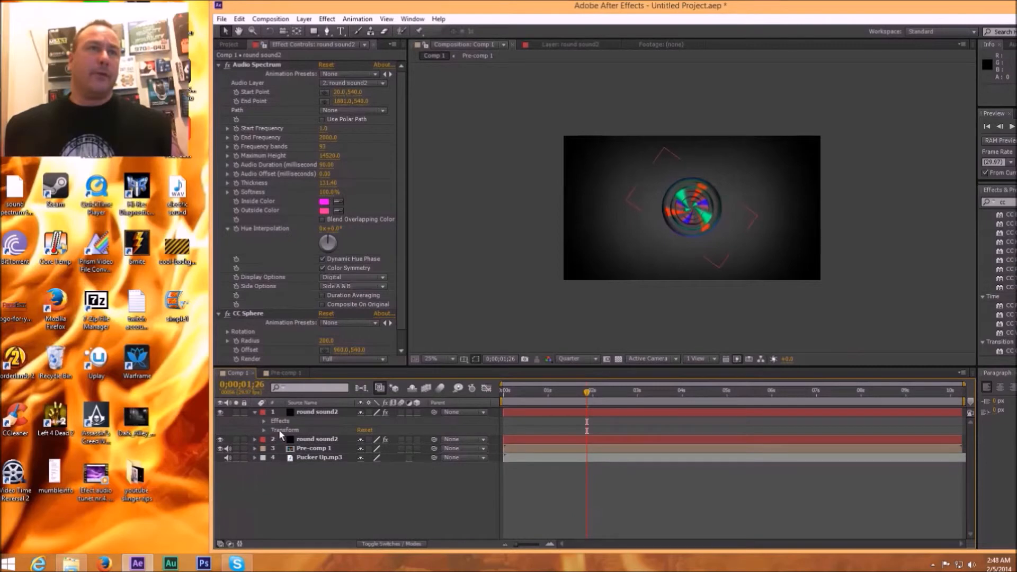
click(264, 430)
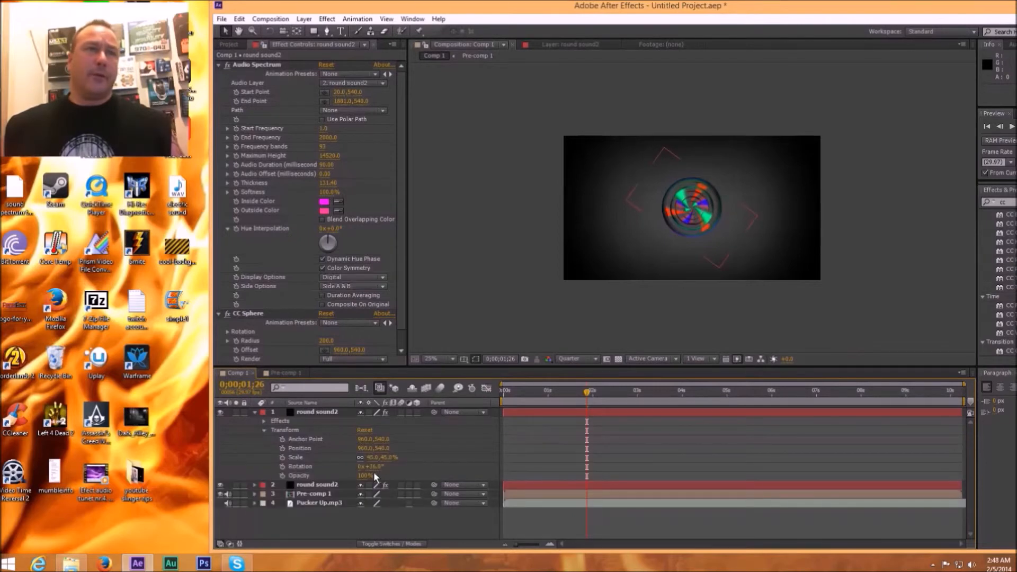
drag(380, 458, 425, 454)
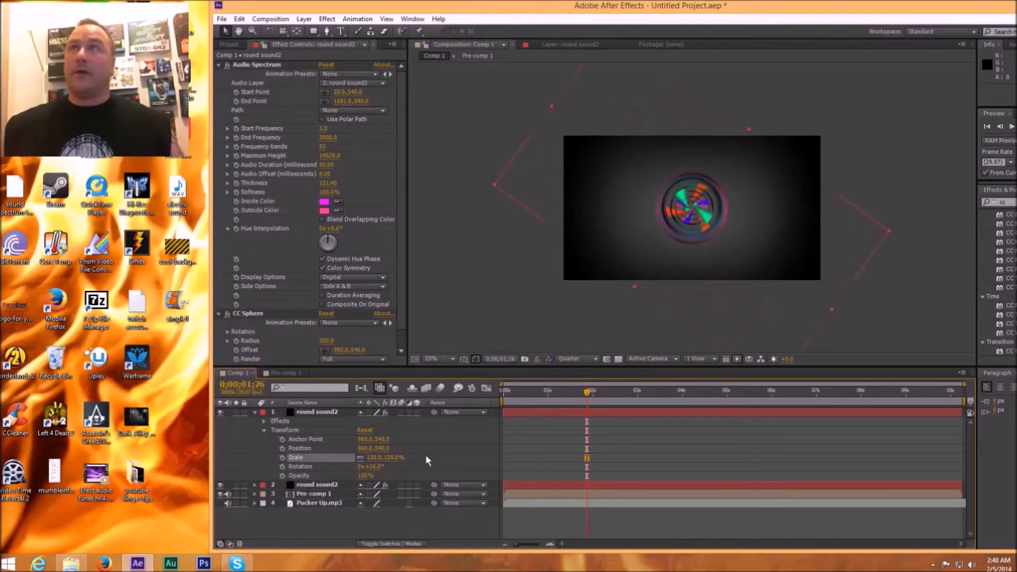
Step: Look through the CC effects and delete the CC Sphere effect from the upper round sound2 layer
drag(742, 8, 659, 9)
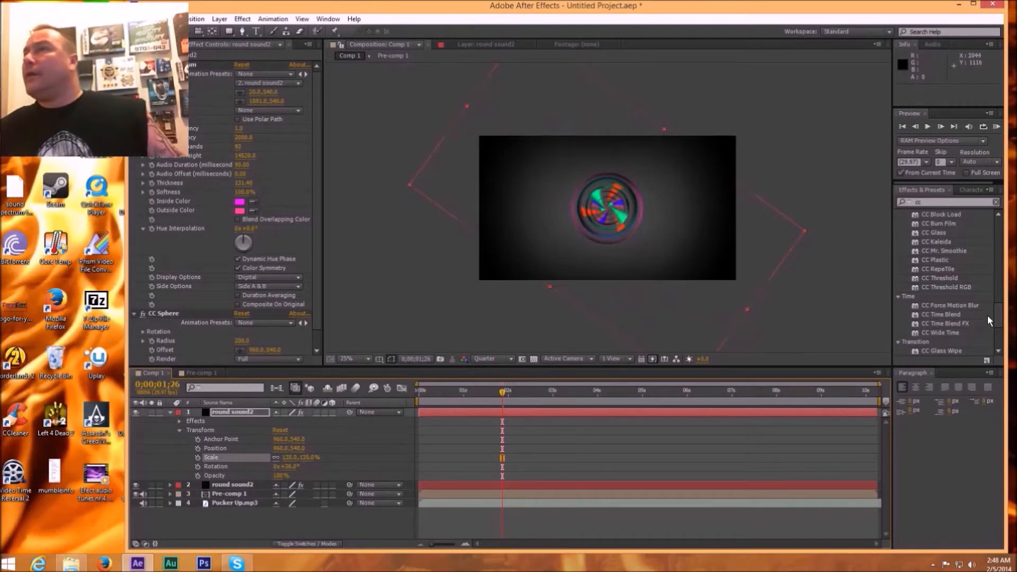
drag(1001, 319, 1003, 339)
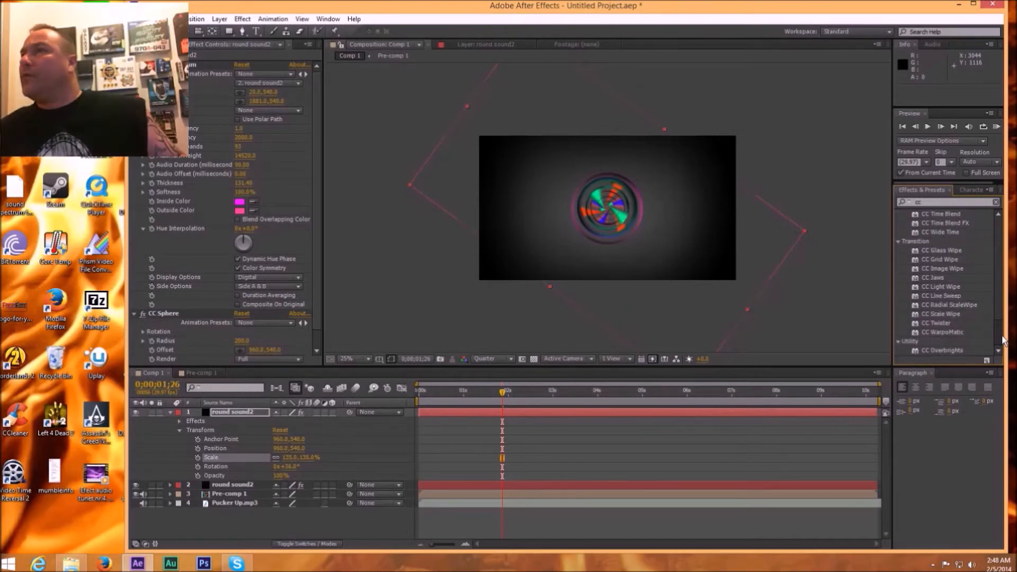
drag(1003, 341, 1016, 290)
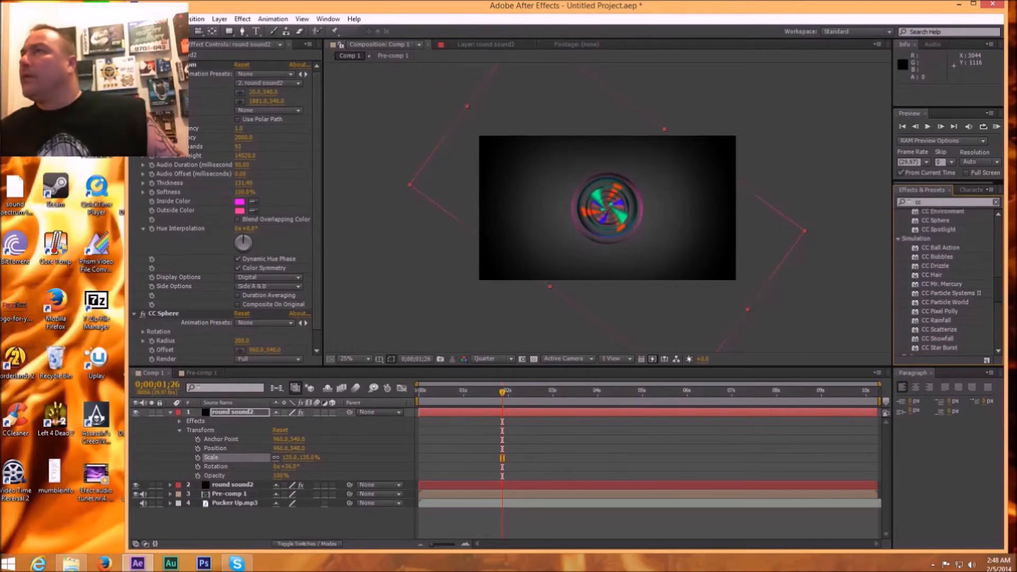
drag(1016, 290, 1016, 283)
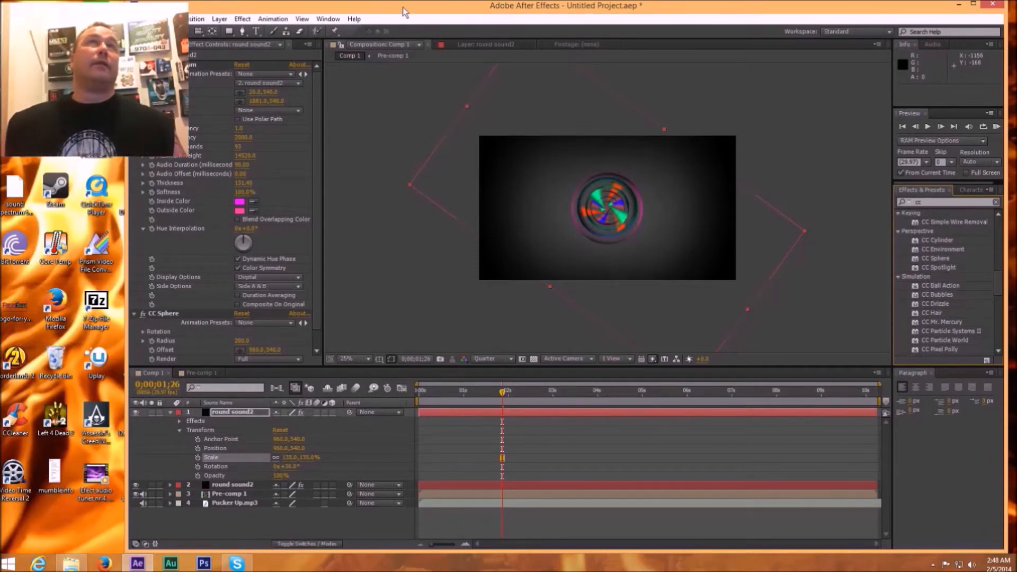
drag(400, 6, 464, 8)
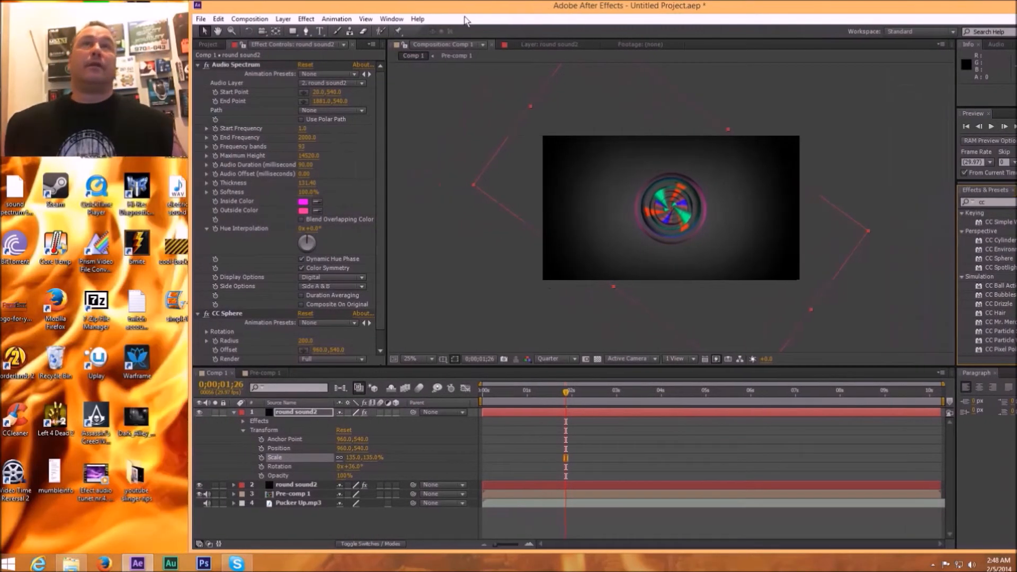
click(279, 317)
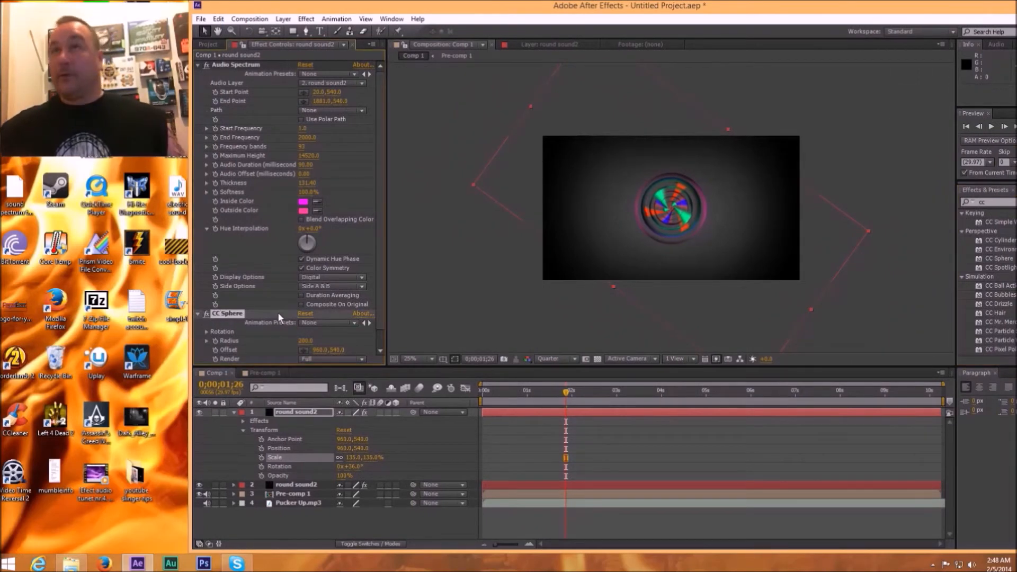
key(Delete)
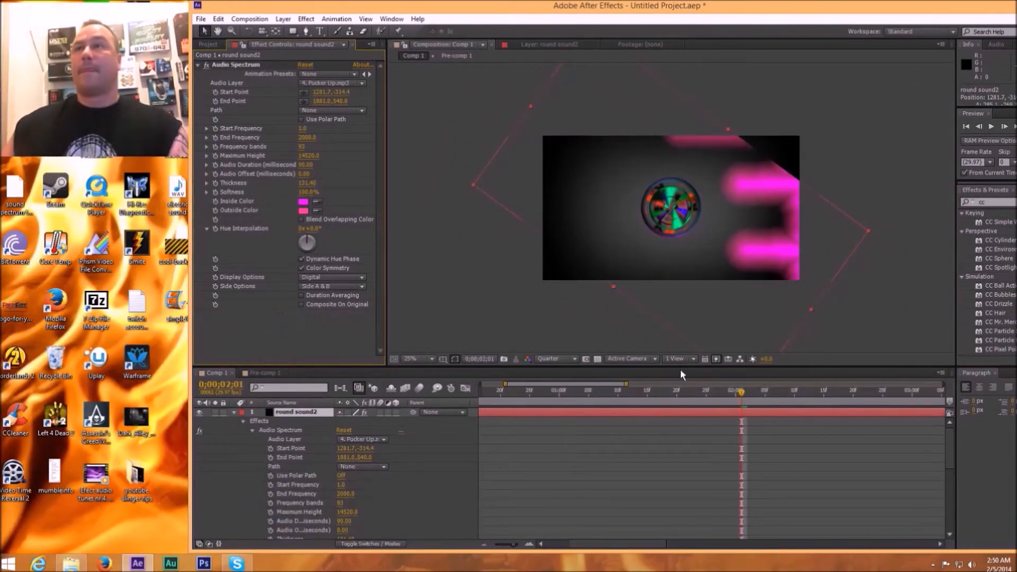
Step: Scrub Comp 1 to 0;00;02;19 and stretch the upper round sound2 layer to about 148% by 209%
drag(744, 395, 847, 391)
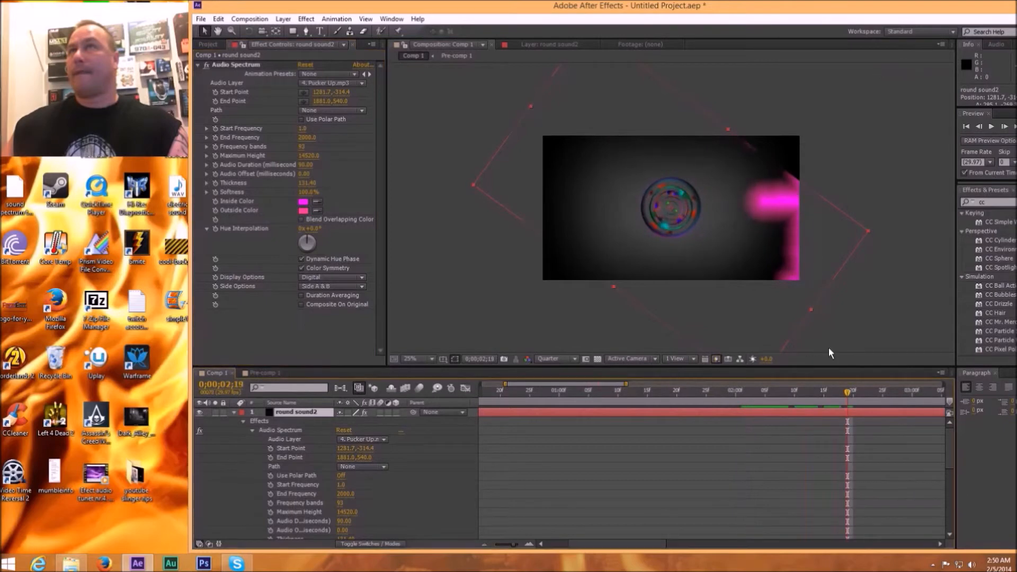
drag(869, 231, 914, 200)
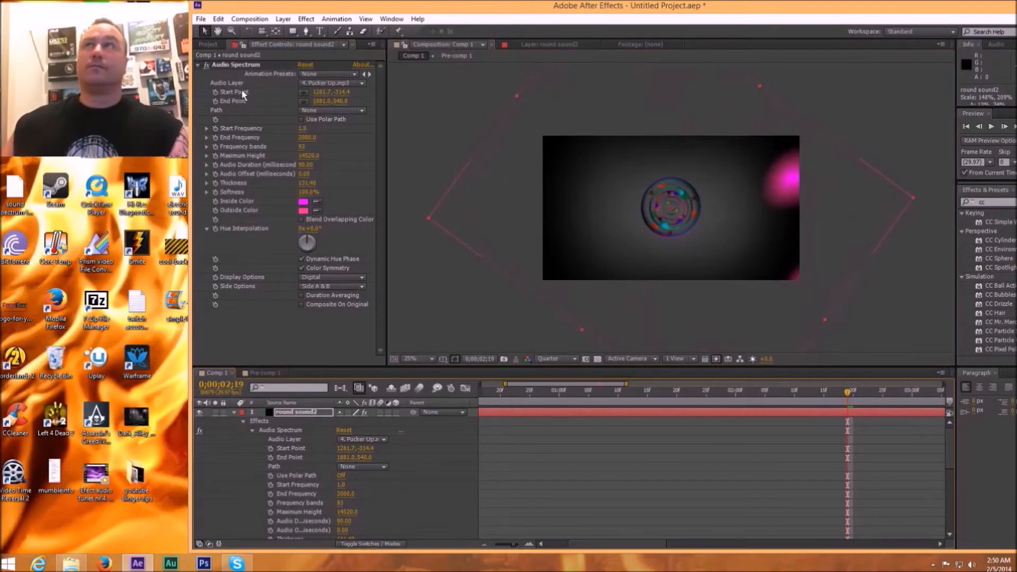
Step: Move the upper spectrum's start point to about 22, 534 and its end point to about 1910, 539, spanning the frame diagonally
click(290, 450)
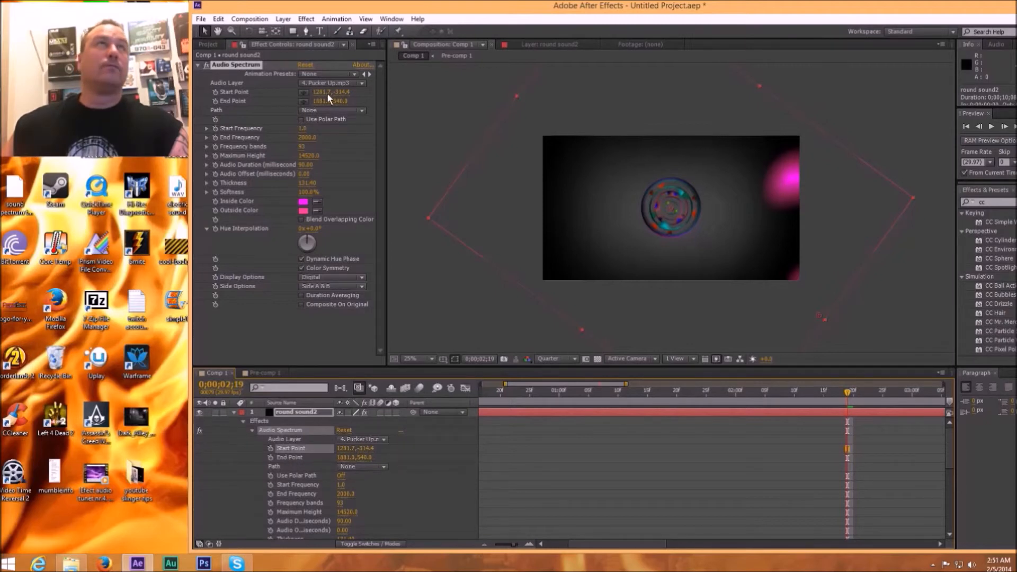
drag(315, 92, 27, 100)
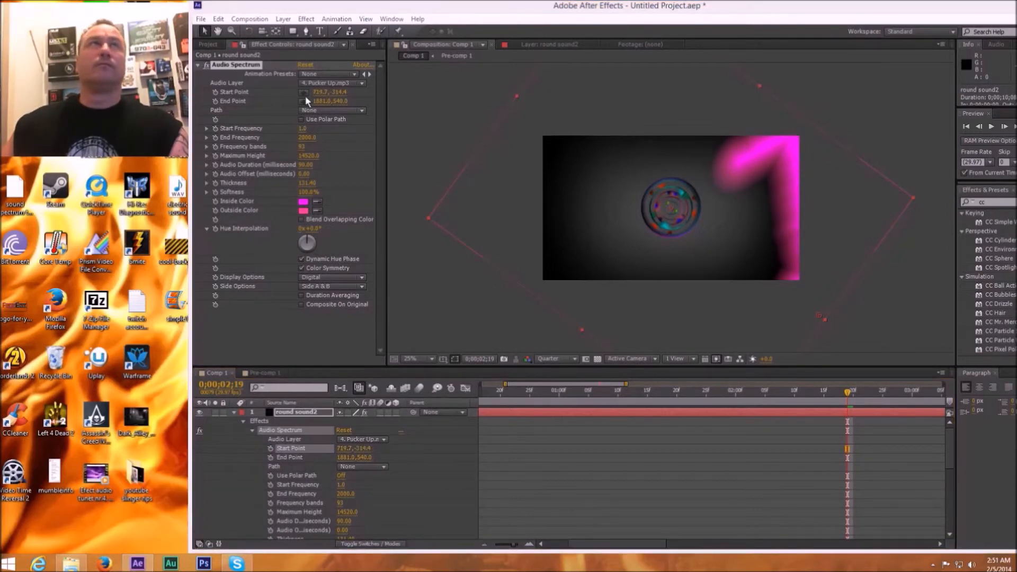
drag(316, 93, 336, 94)
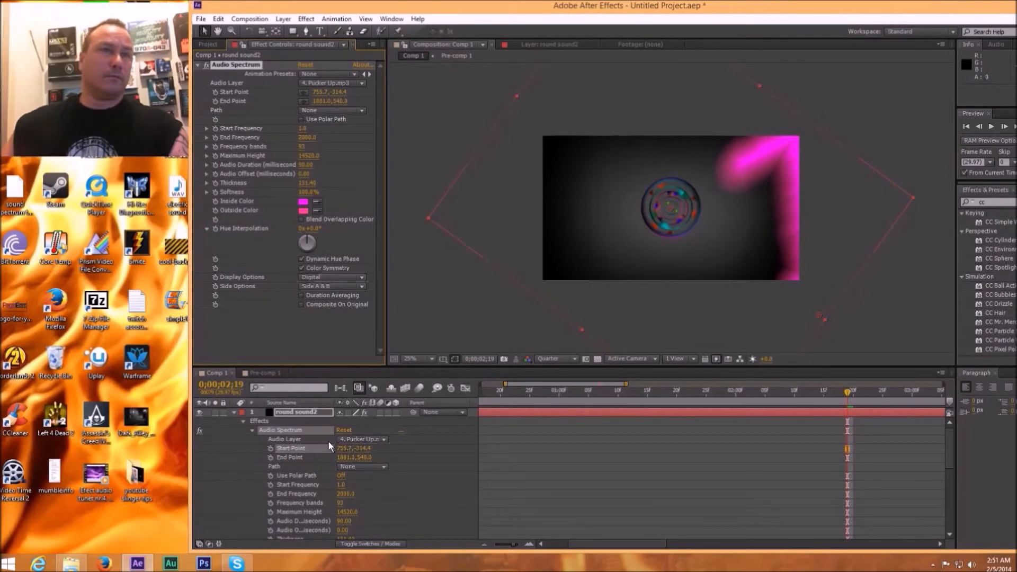
drag(341, 449, 717, 454)
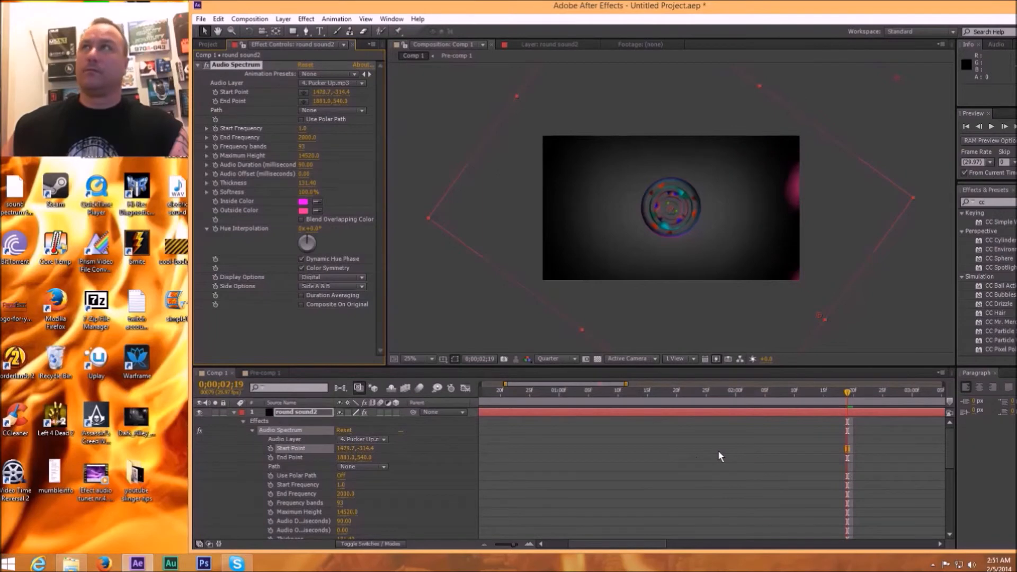
drag(892, 75, 535, 194)
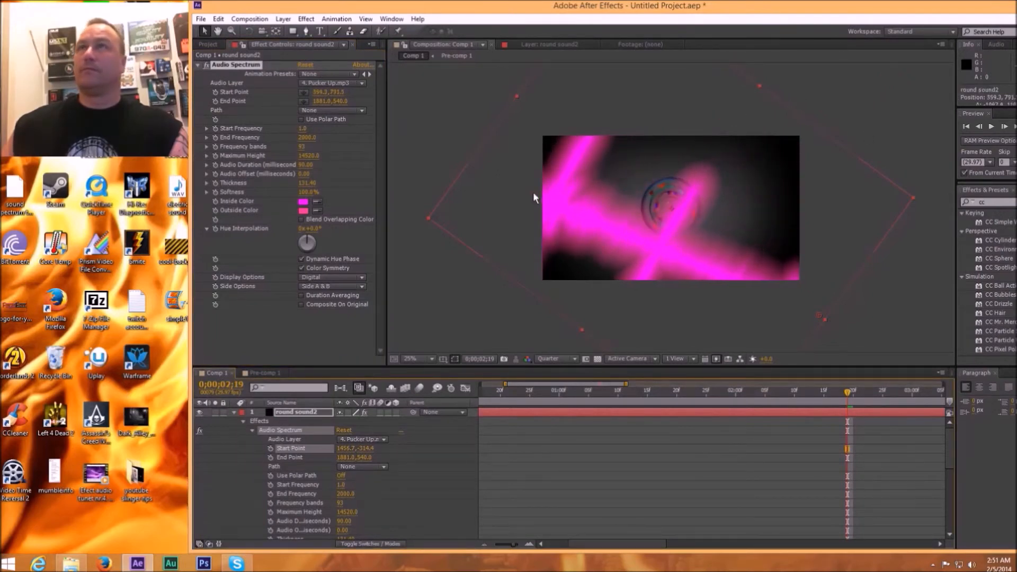
drag(536, 196, 523, 101)
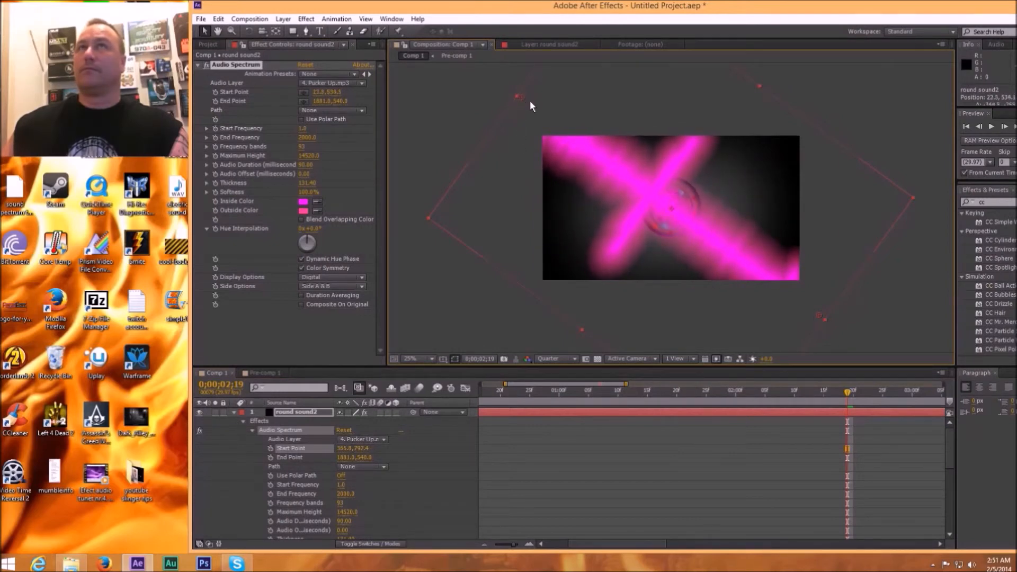
drag(821, 315, 826, 317)
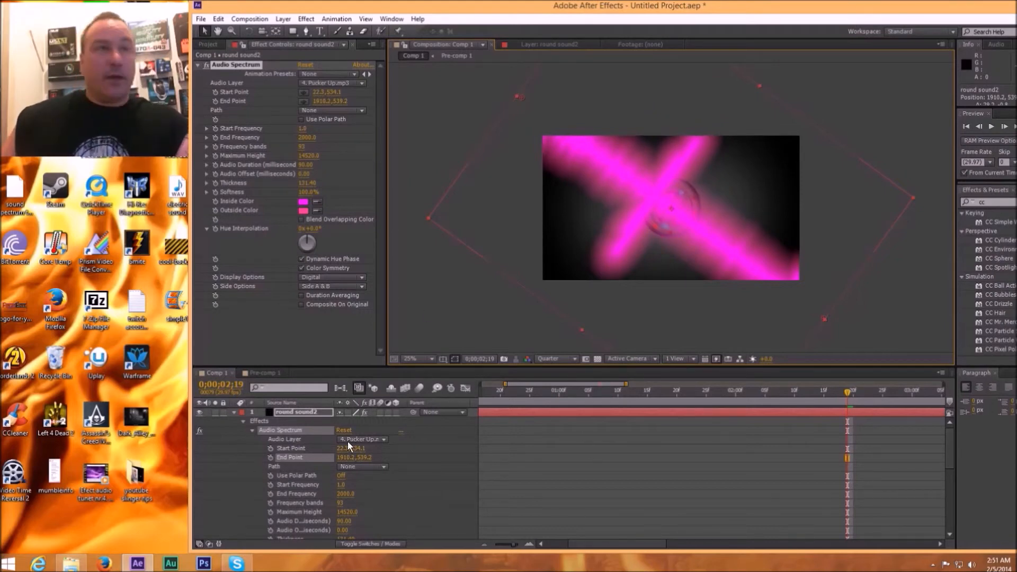
Step: Lower the upper round sound2 layer's opacity to about 39%
drag(953, 447, 967, 491)
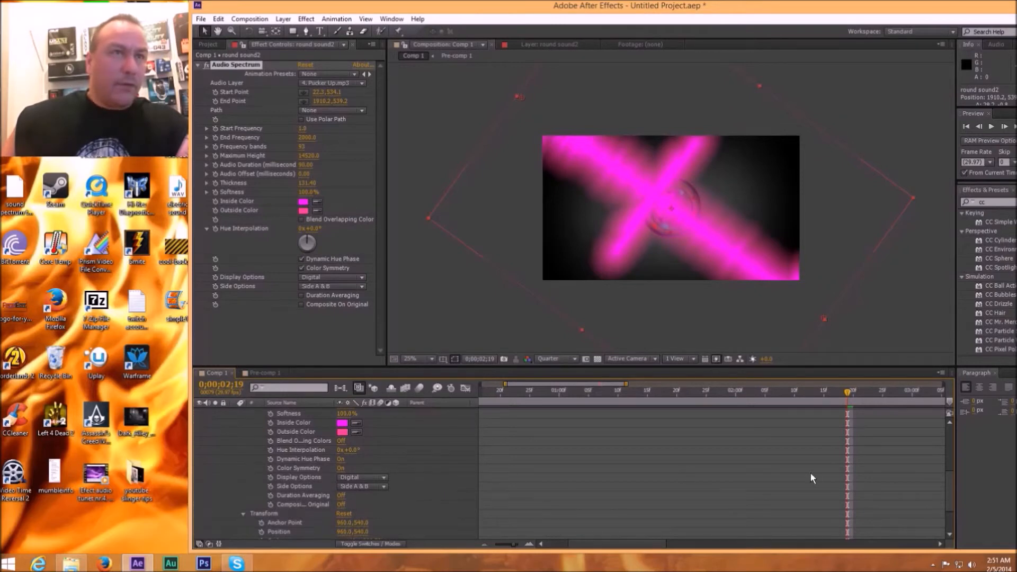
drag(954, 488, 960, 446)
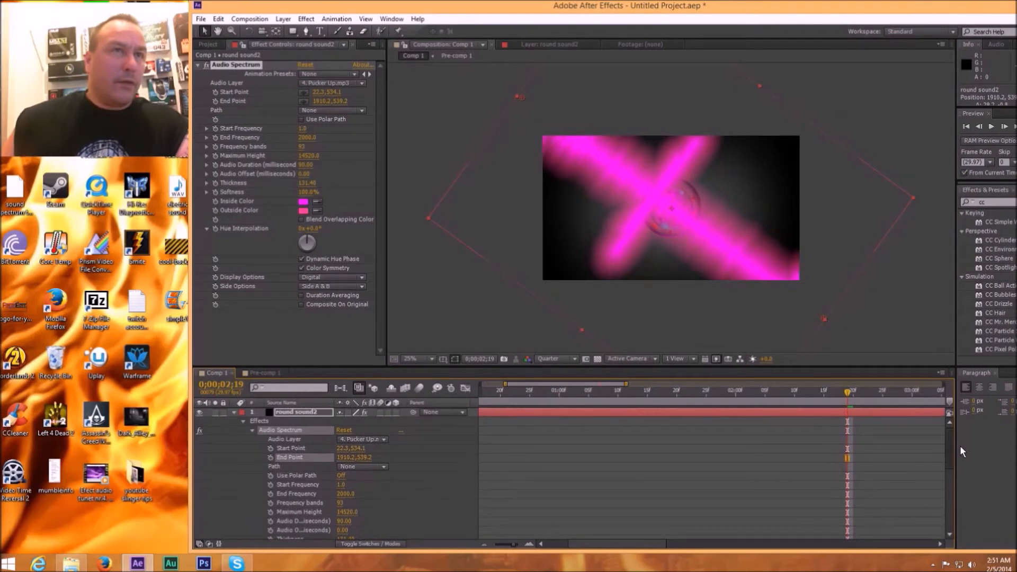
drag(960, 446, 969, 506)
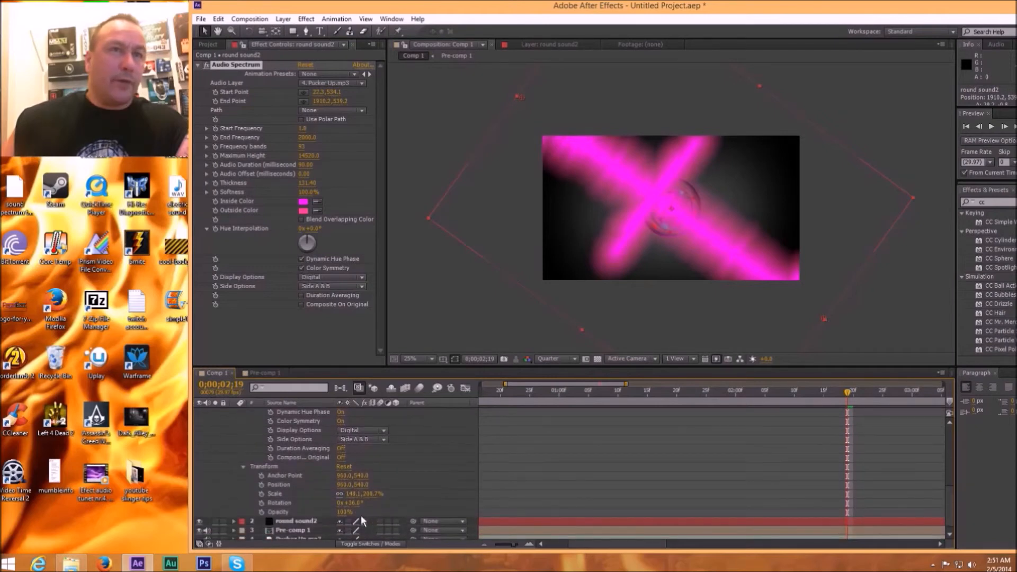
drag(346, 513, 312, 516)
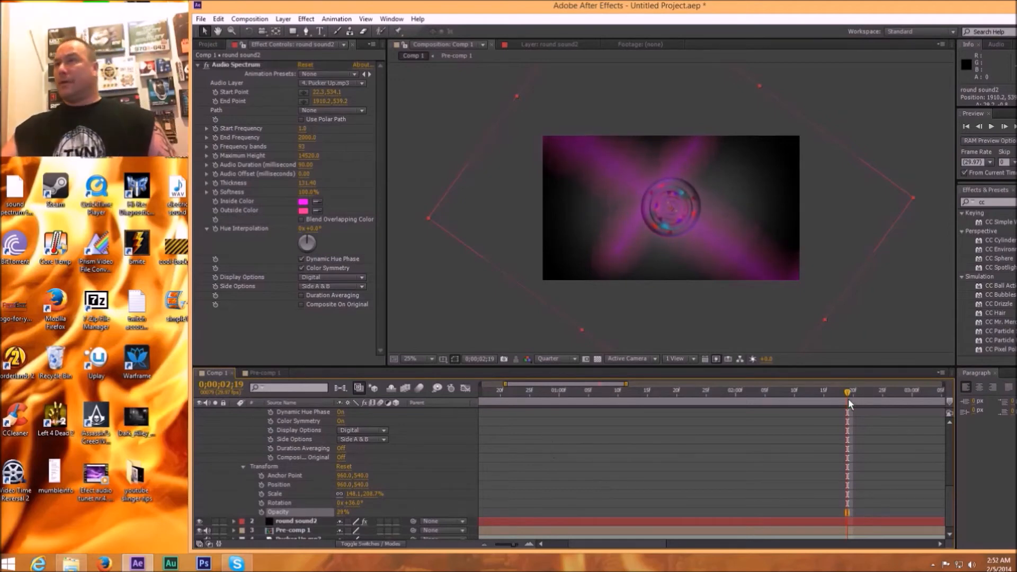
Step: Scrub Comp 1 to 0;00;00;20 and thin the upper round sound2 spectrum to a thickness of about 11.90, checking it at 0;00;00;24
drag(848, 398, 571, 396)
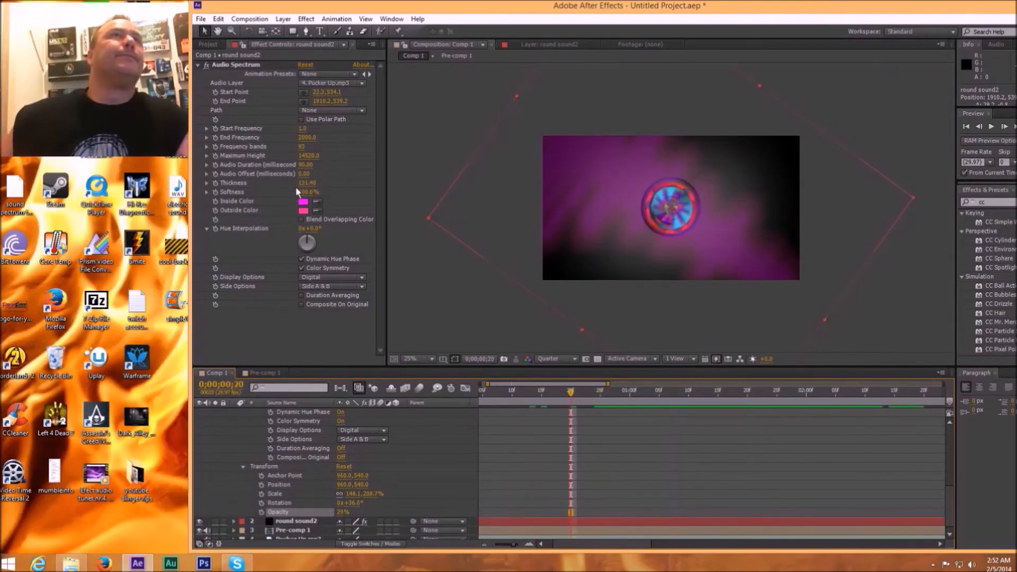
drag(310, 183, 180, 179)
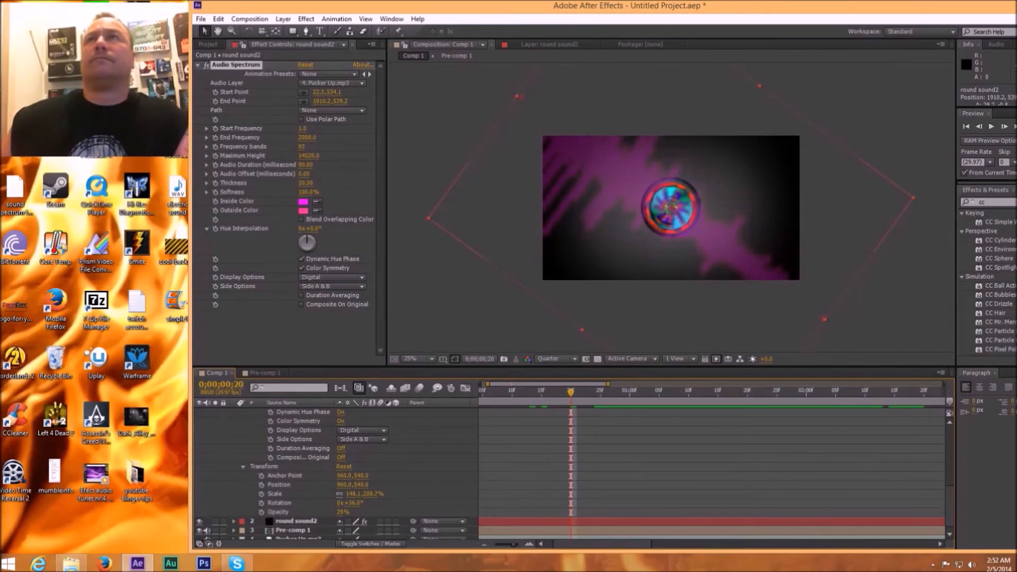
drag(2, 179, 7, 179)
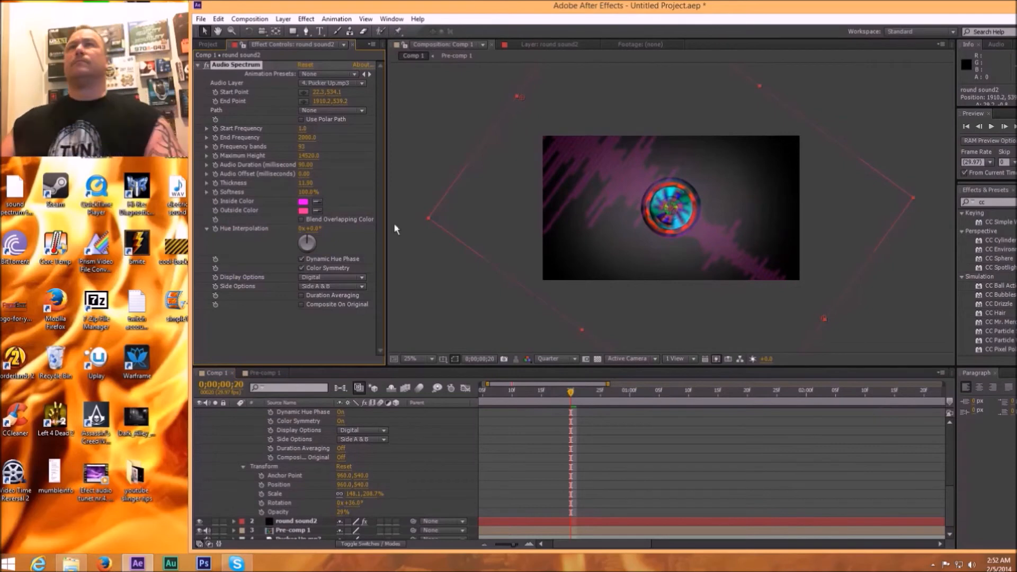
mouse_move(580, 394)
mouse_down()
mouse_move(797, 396)
mouse_move(595, 397)
mouse_up()
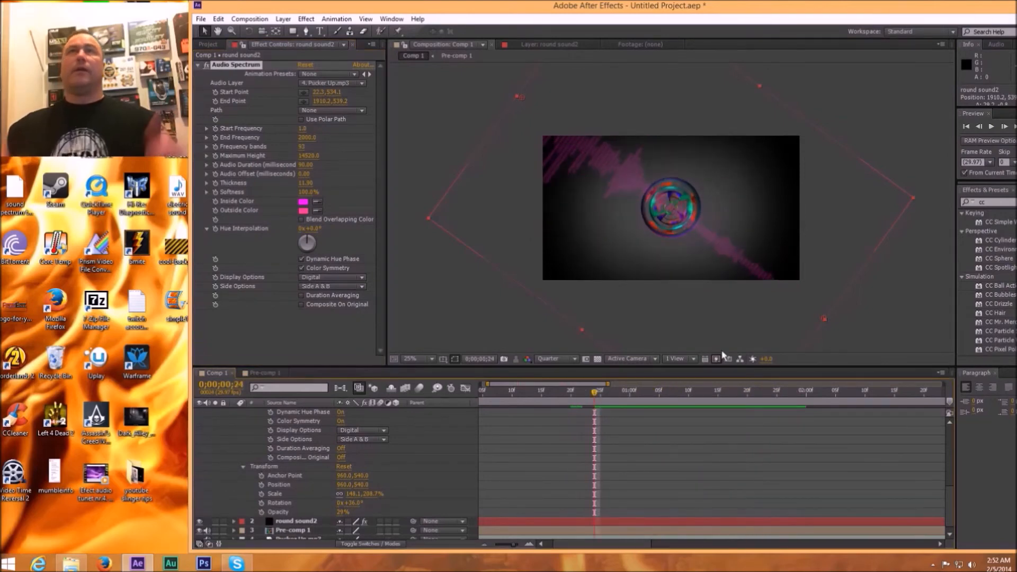
click(472, 319)
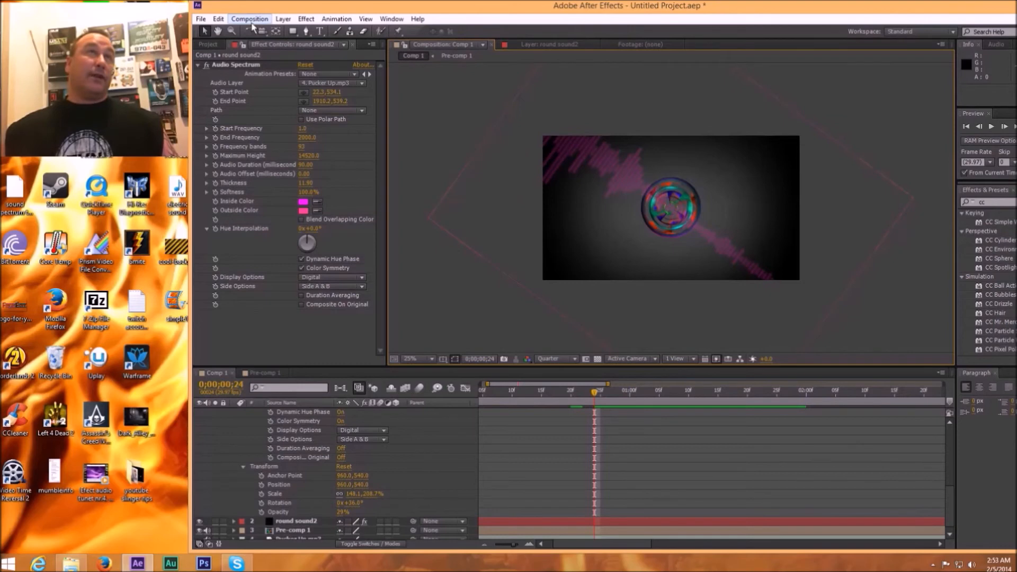
Step: Add Comp 1 to the render queue
click(201, 19)
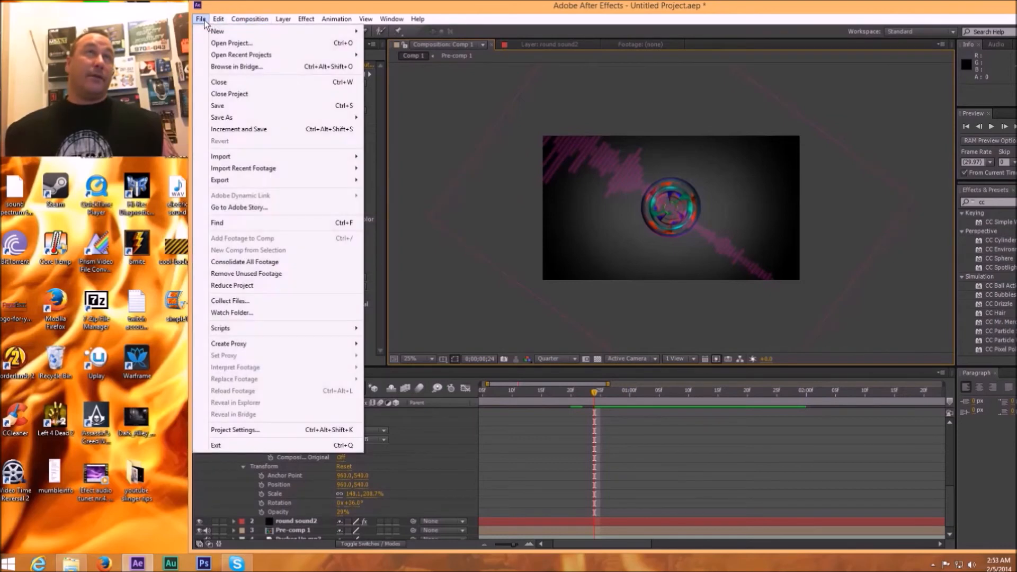
mouse_move(251, 24)
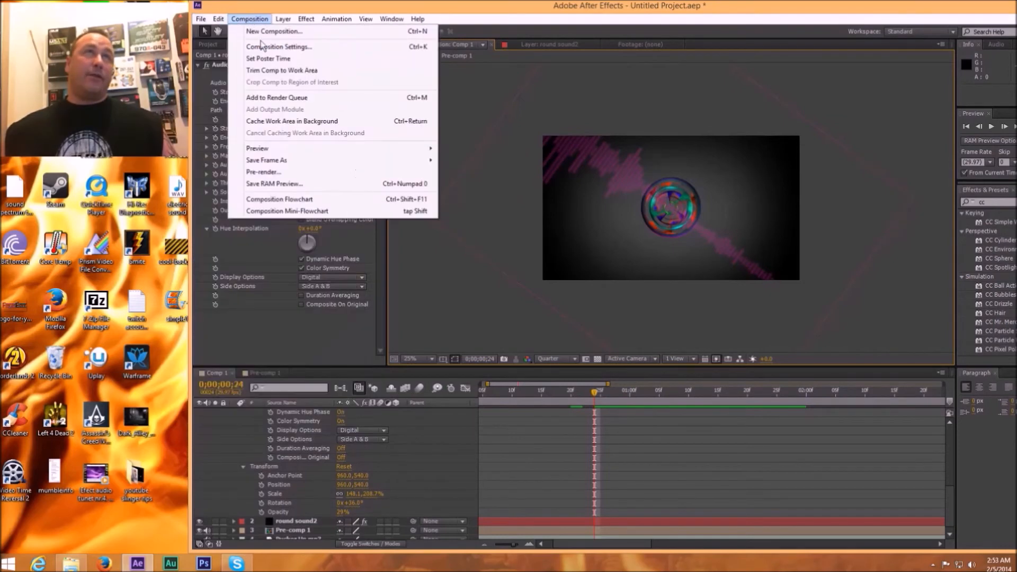
click(267, 99)
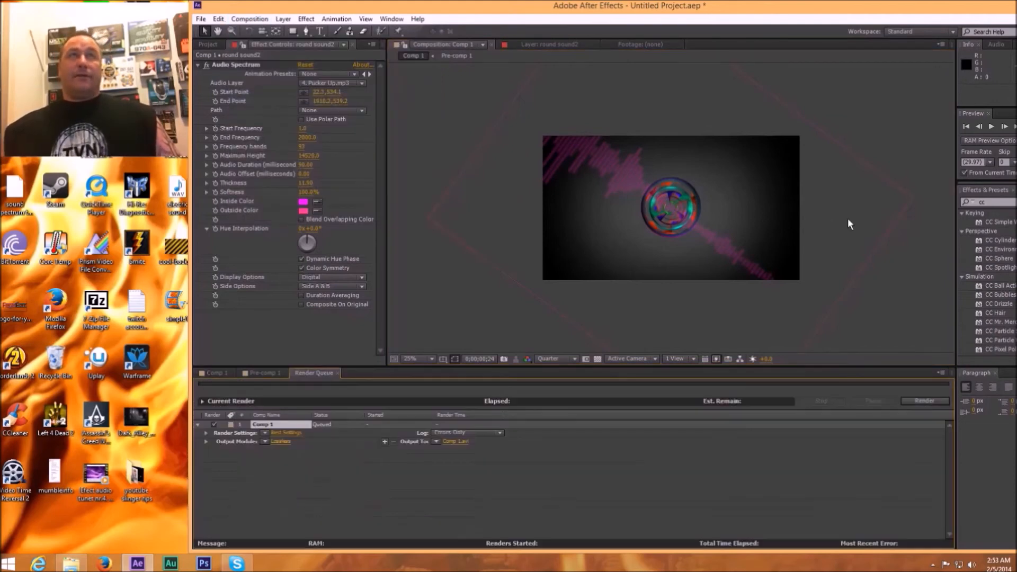
Step: Configure Comp 1's output module to the H.264 format with audio output enabled
click(282, 442)
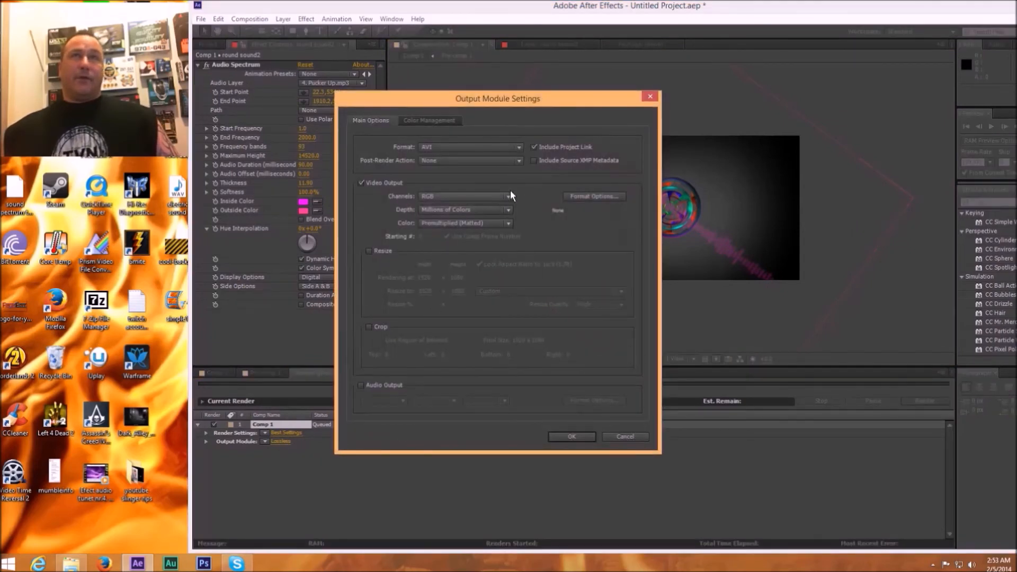
click(519, 146)
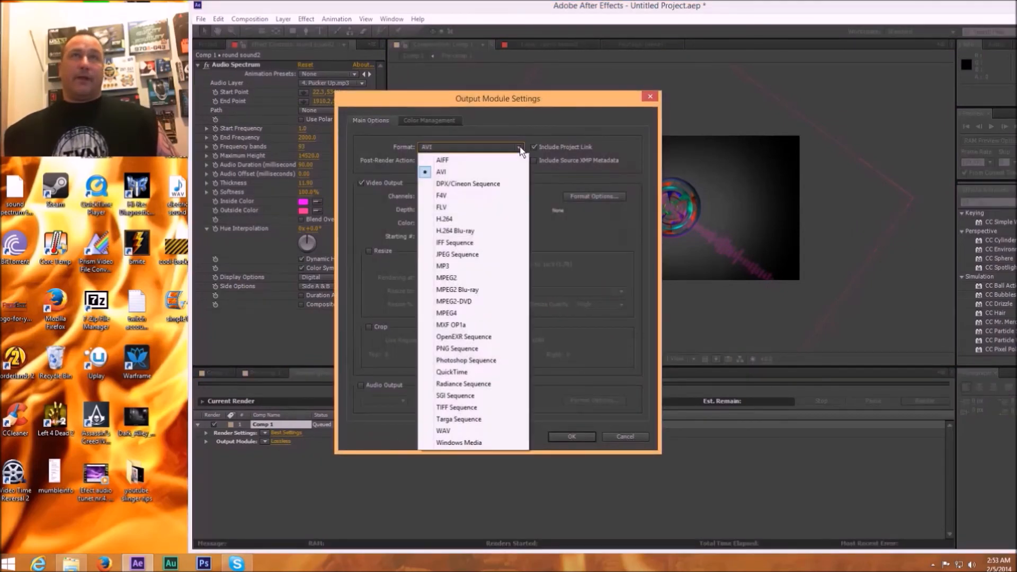
click(463, 222)
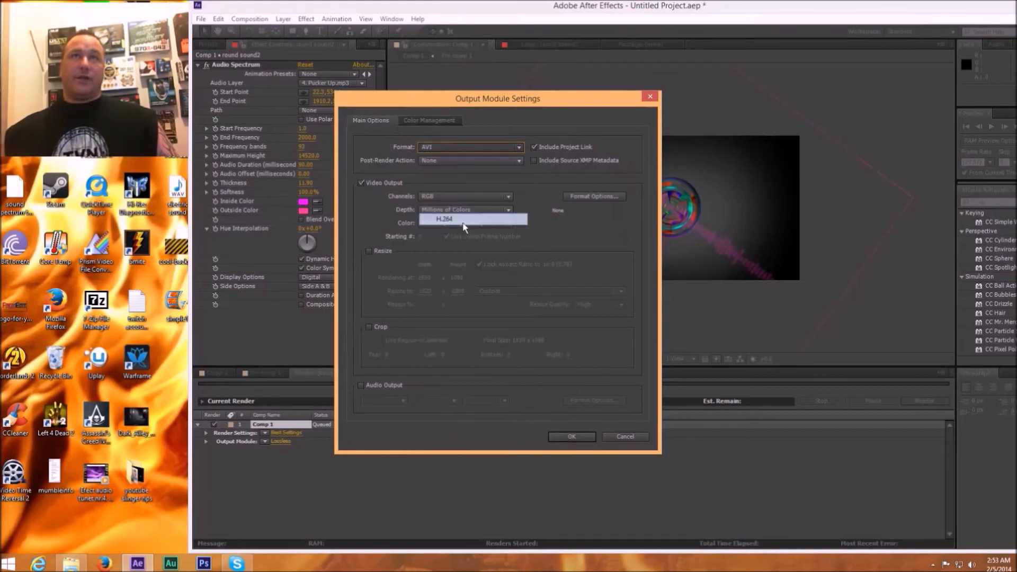
click(361, 386)
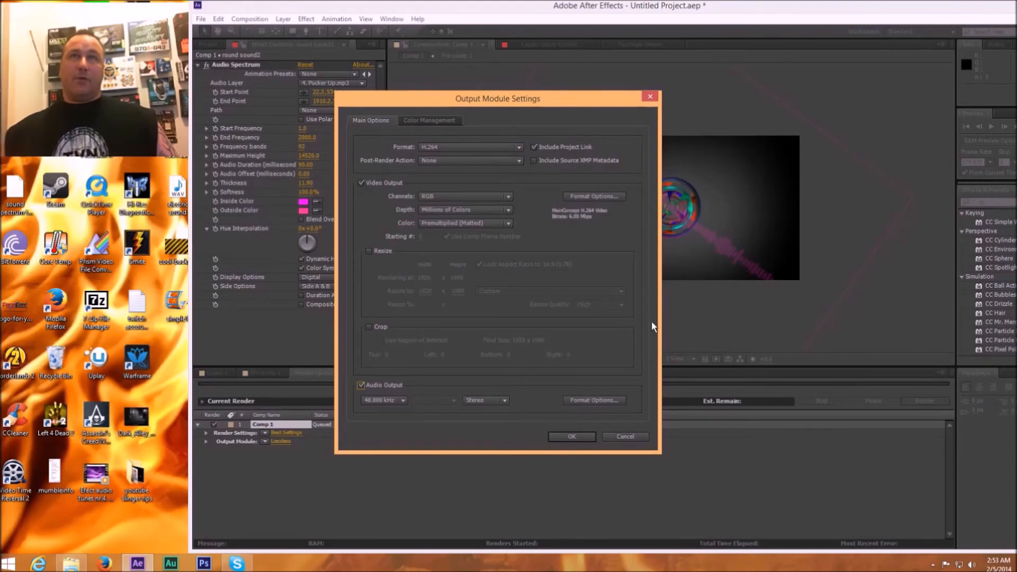
click(563, 435)
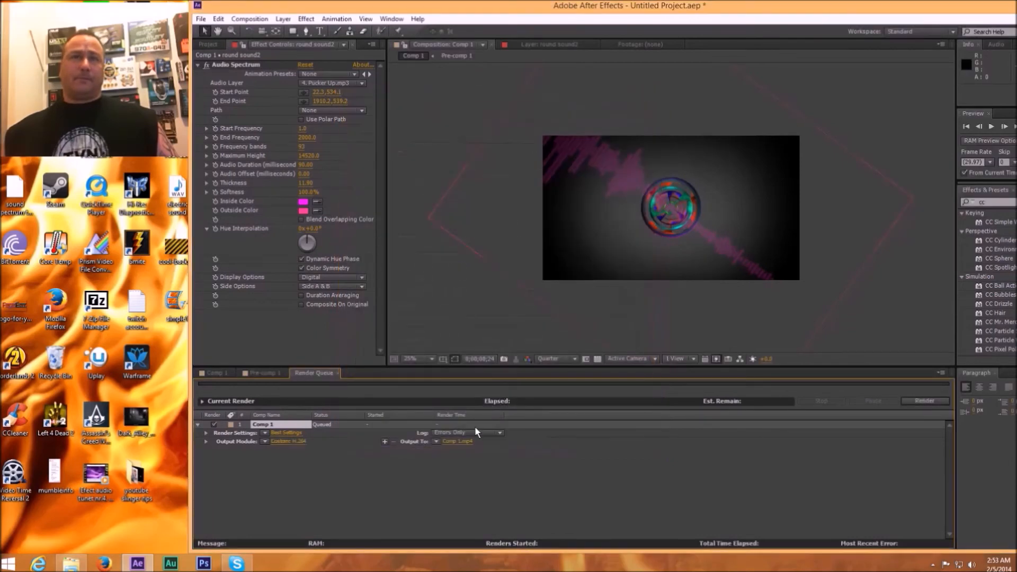
Step: Set the render's output file to "crazy advanced sound wave" as an H.264 MP4 on the Desktop
click(456, 441)
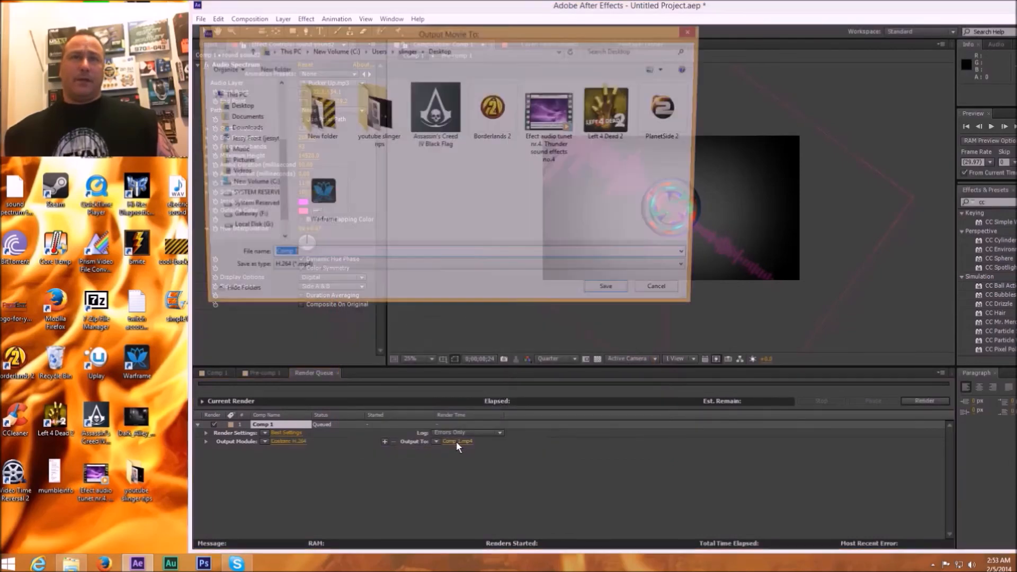
text(crazy advanced sound wave)
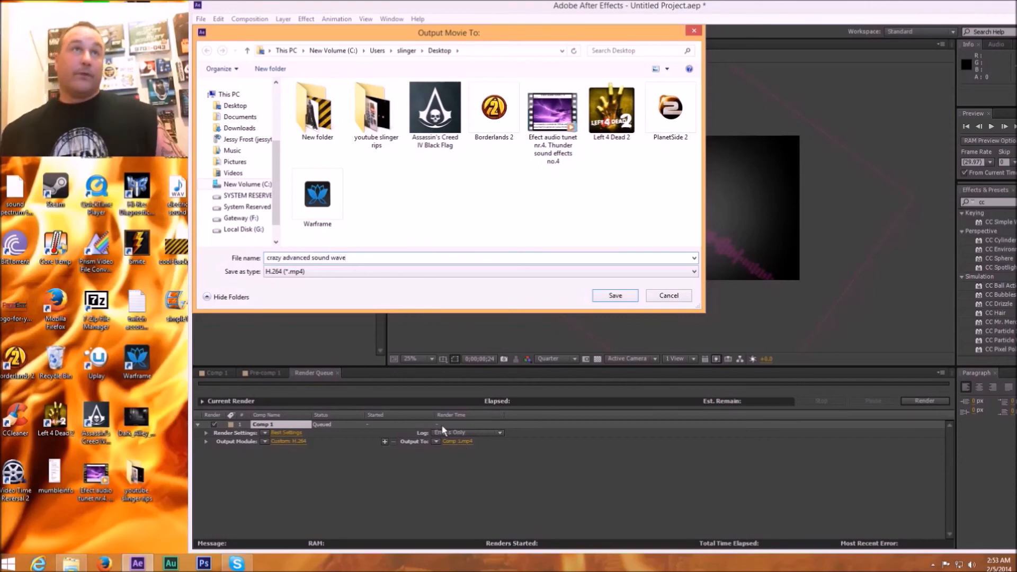
click(615, 295)
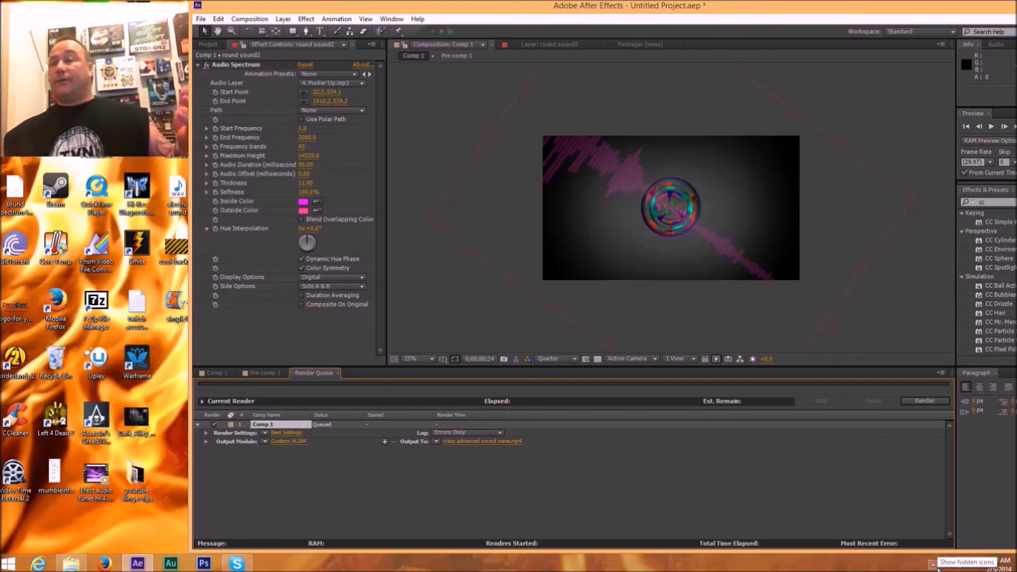
click(933, 565)
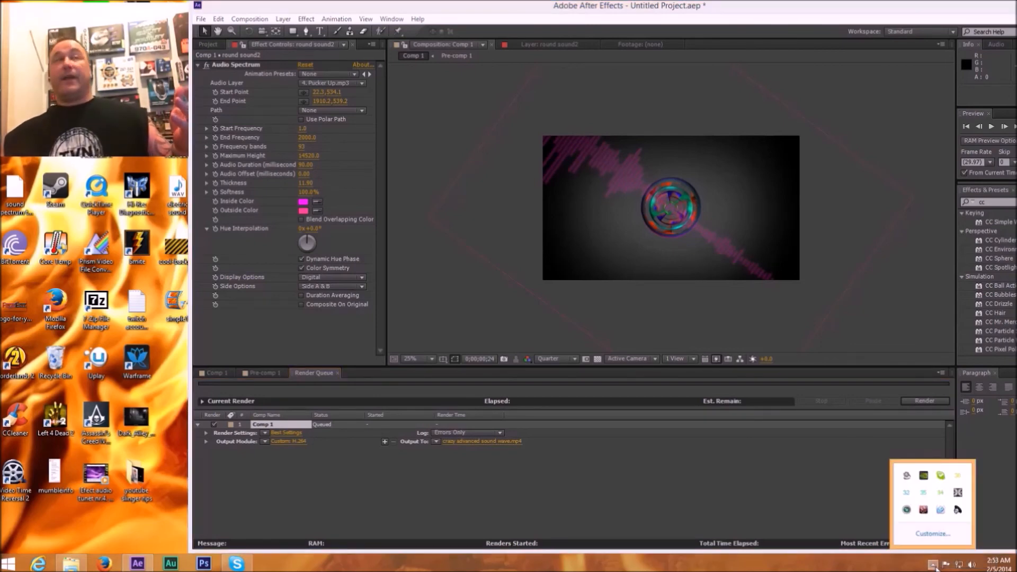